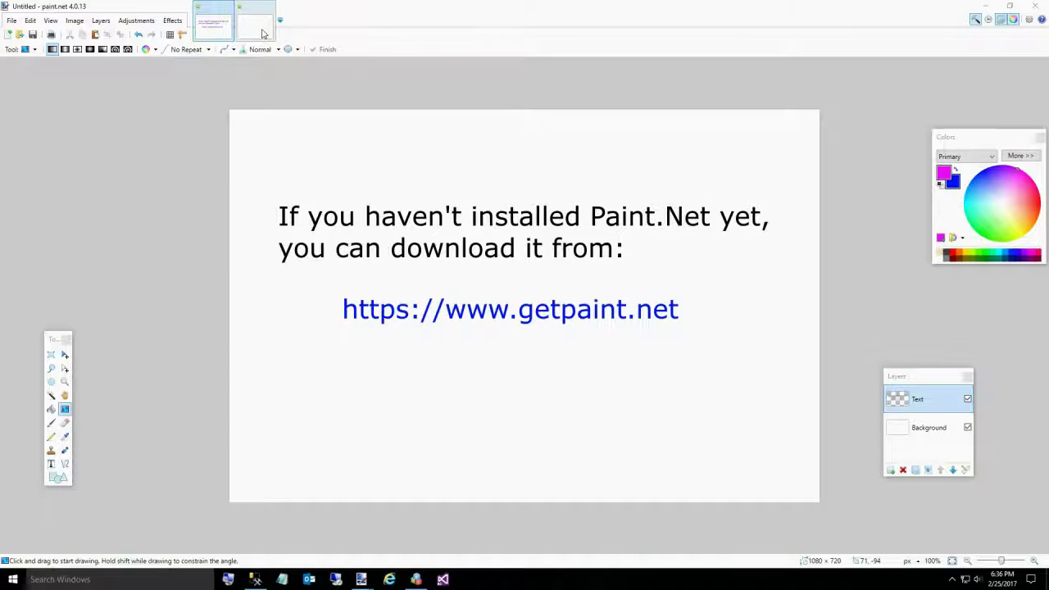
- Switch to the blank white second image tab
click(262, 34)
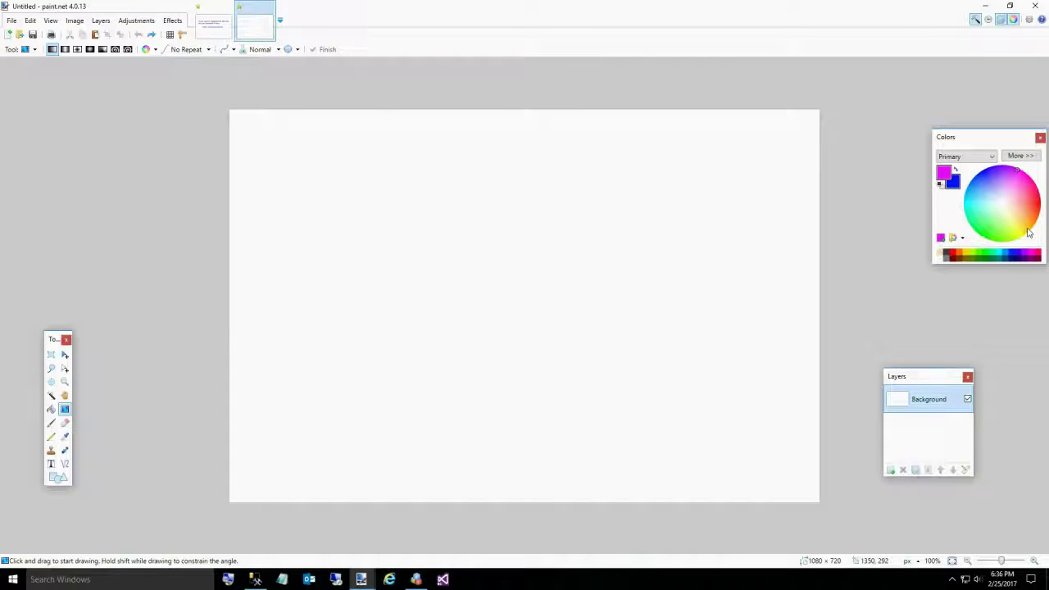
- Flood-fill the whole canvas with orange, then make blue the primary colour
click(51, 409)
click(410, 361)
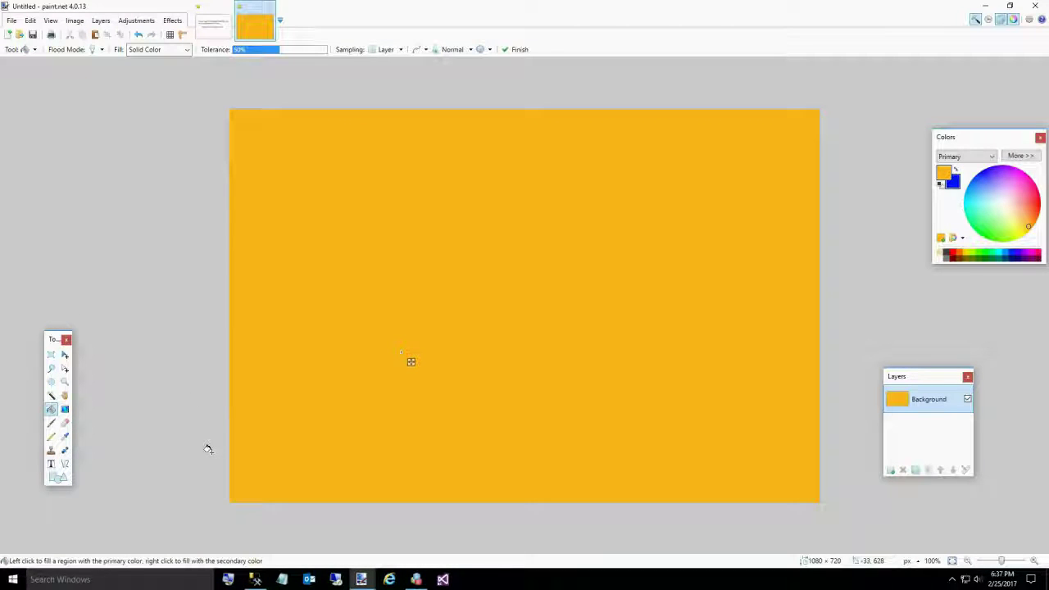
click(955, 168)
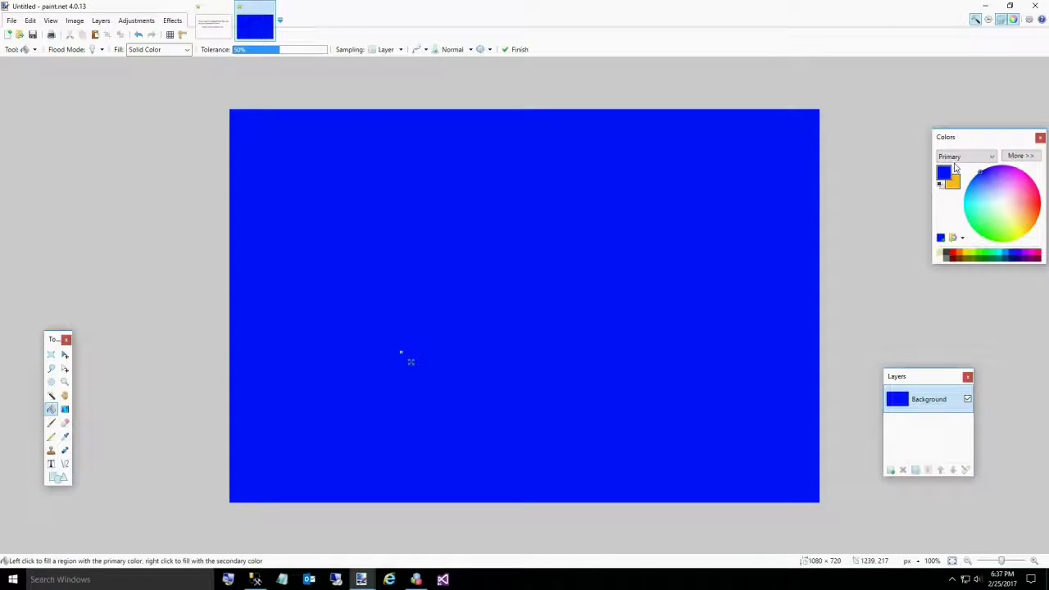
click(955, 167)
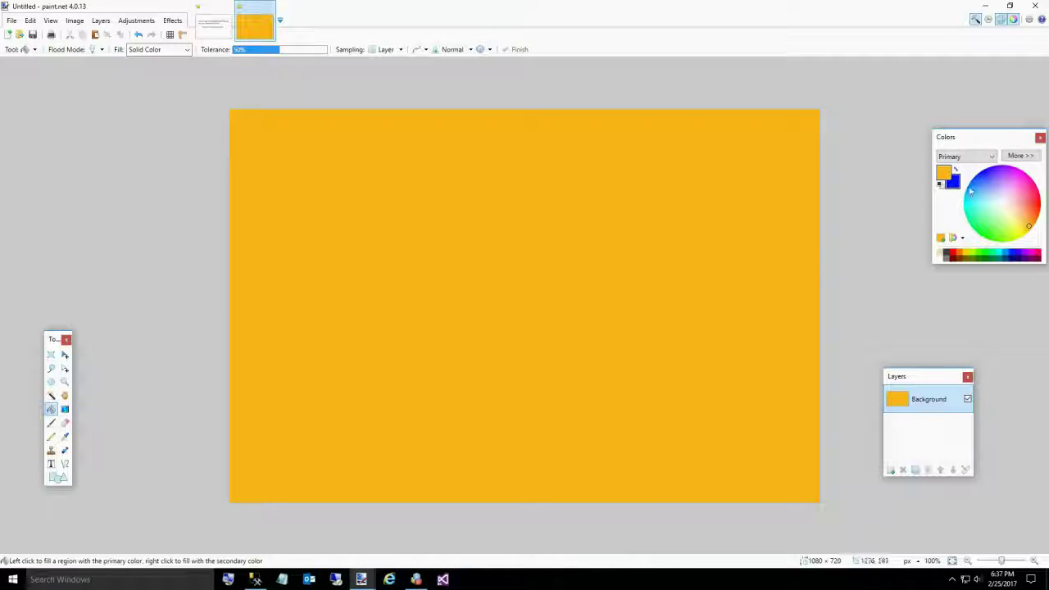
click(955, 169)
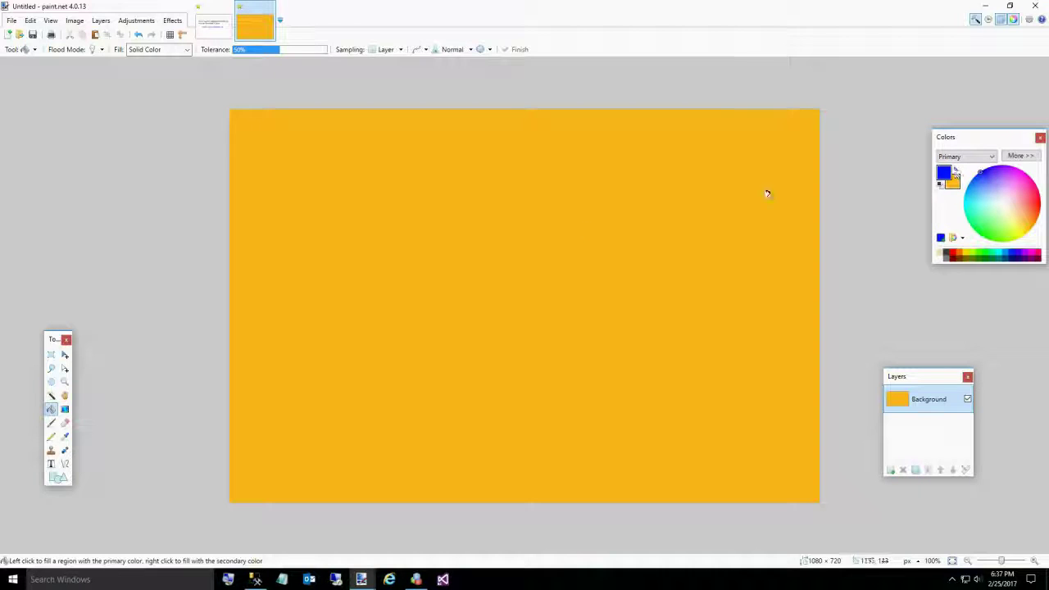
- Choose the Line/Curve tool and bring up its brush width list
click(65, 464)
click(149, 50)
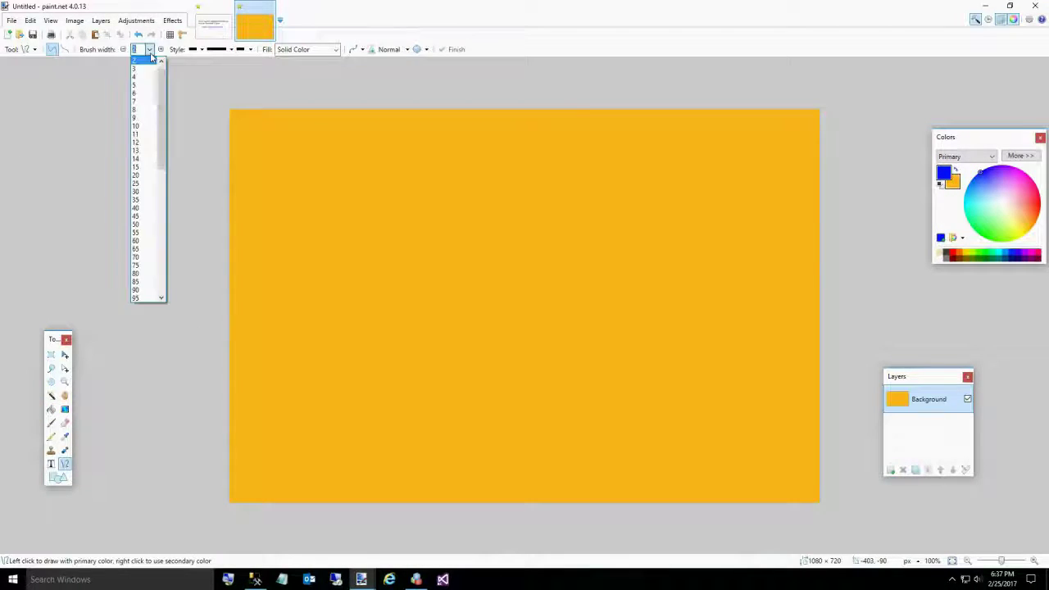
scroll(145, 245, down, 1)
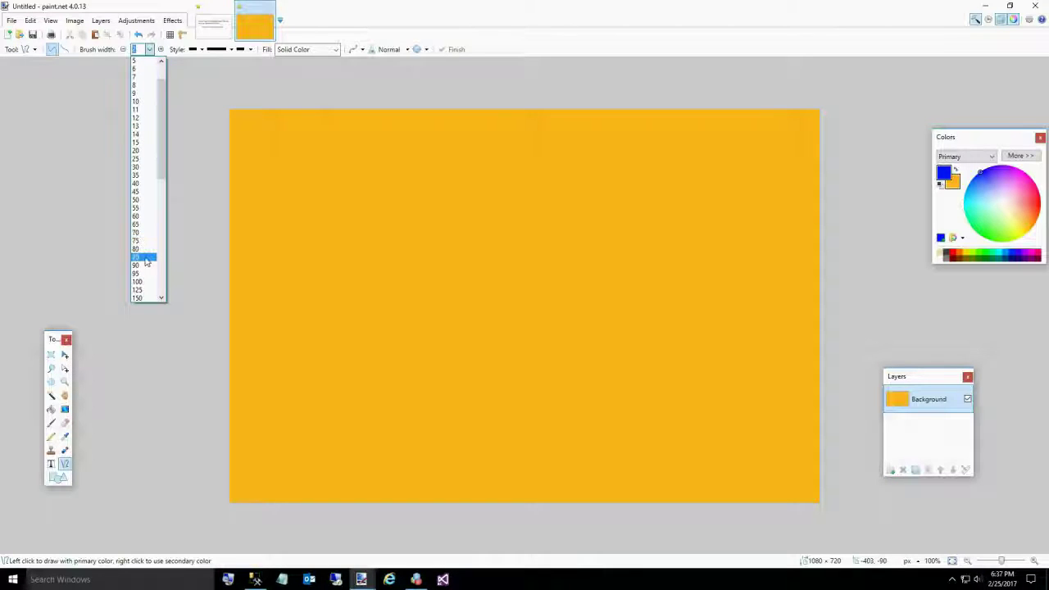
- Set brush width to 80 and draw a blue S-curve from the left edge to the top
click(143, 249)
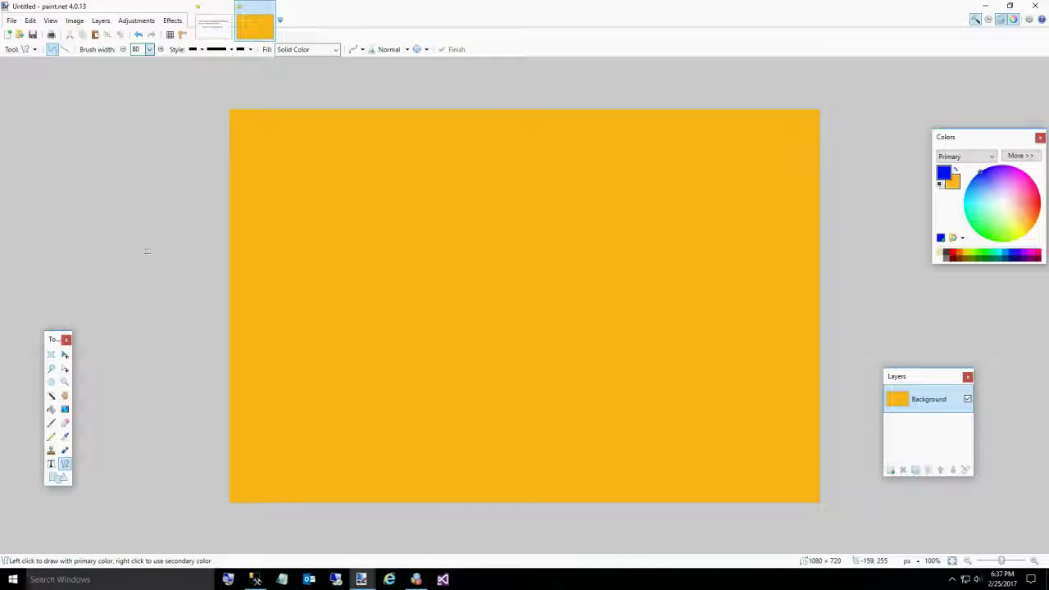
mouse_move(190, 364)
mouse_down()
mouse_move(454, 375)
mouse_move(875, 362)
mouse_move(683, 82)
mouse_up()
drag(413, 361, 421, 243)
drag(646, 366, 627, 309)
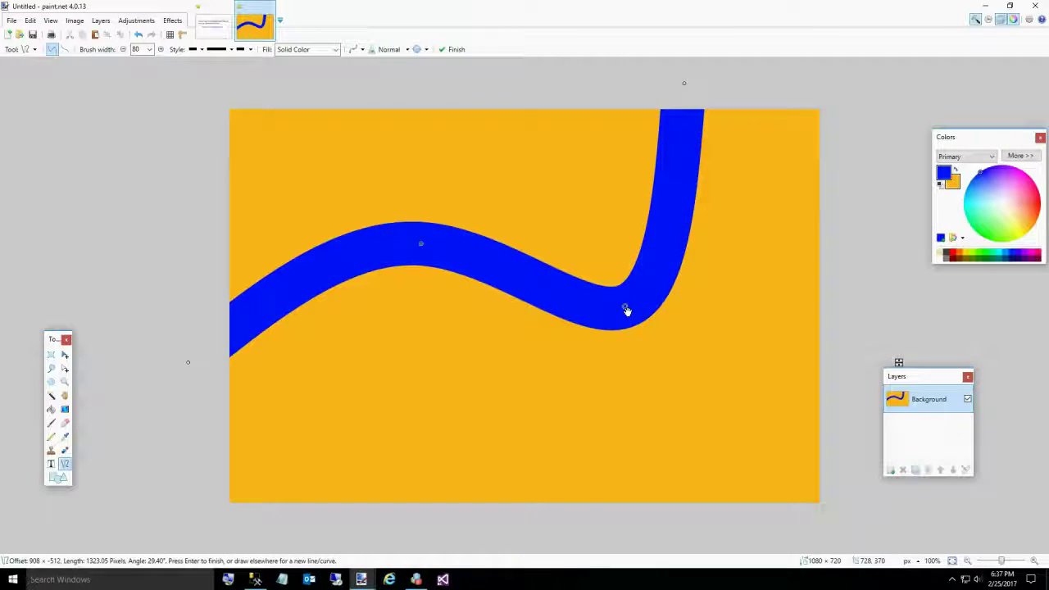
key(Return)
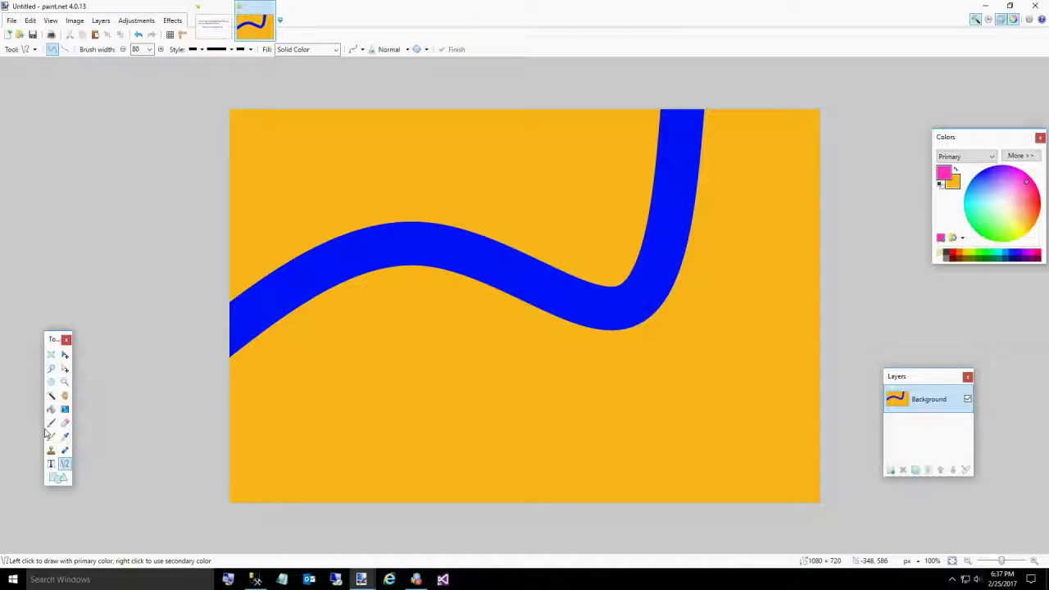
- Draw a filled, outline-free pink rectangle below the blue curve
click(57, 477)
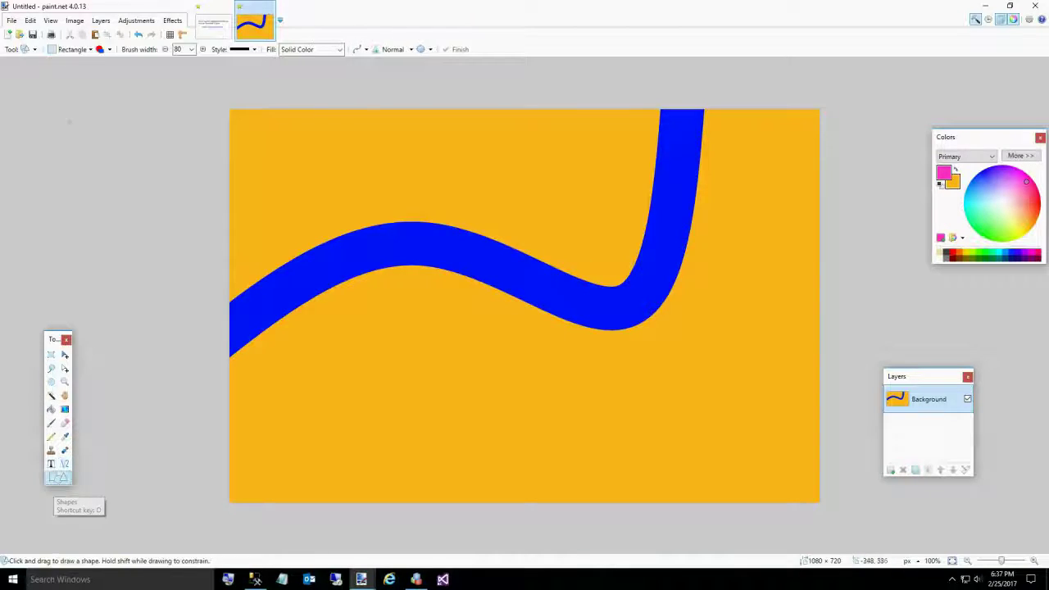
click(85, 50)
click(84, 50)
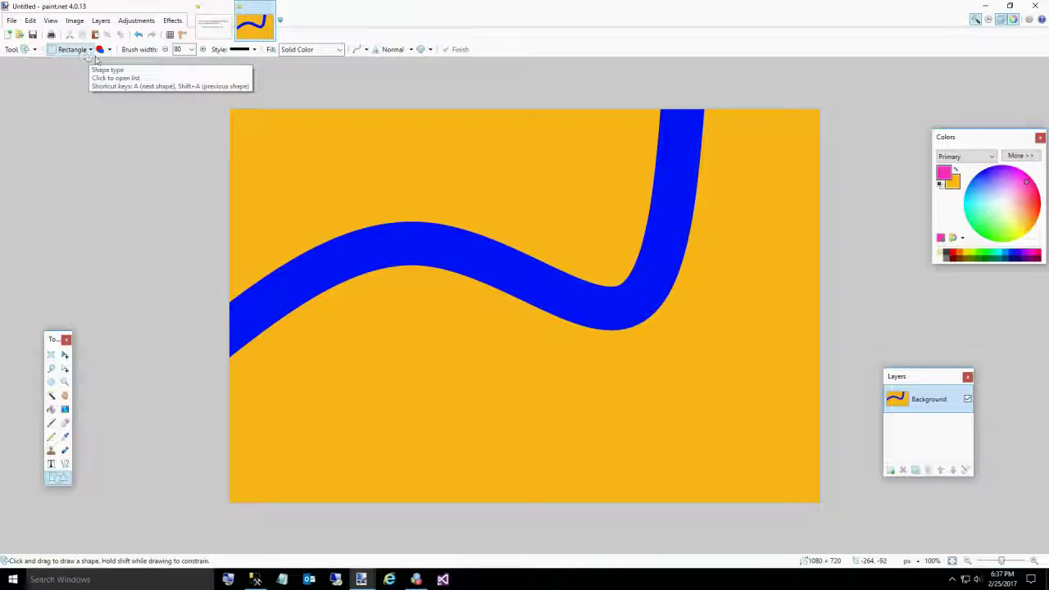
click(103, 50)
click(116, 74)
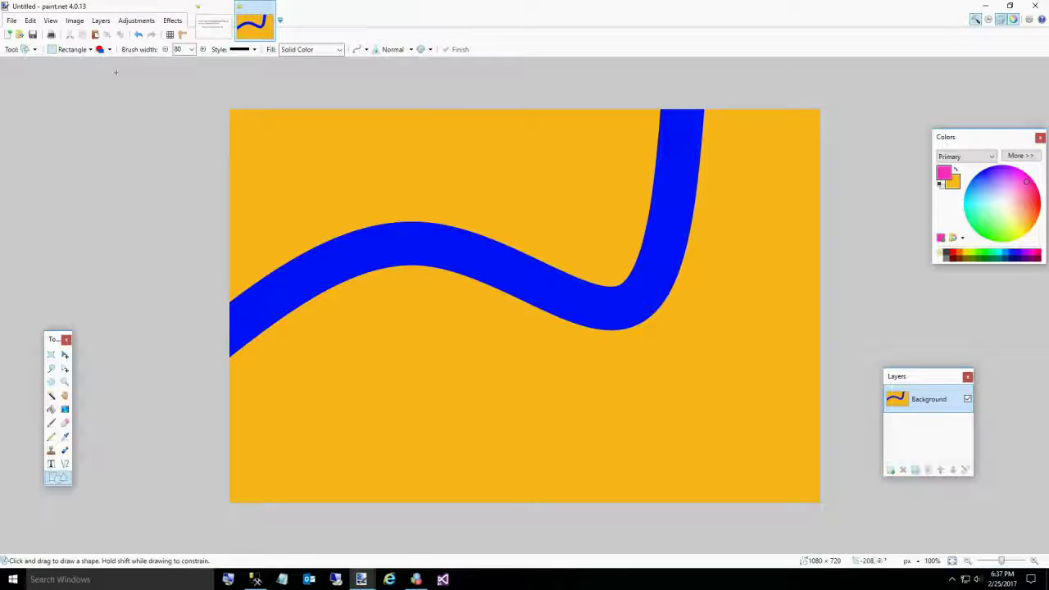
drag(336, 309, 507, 465)
key(Return)
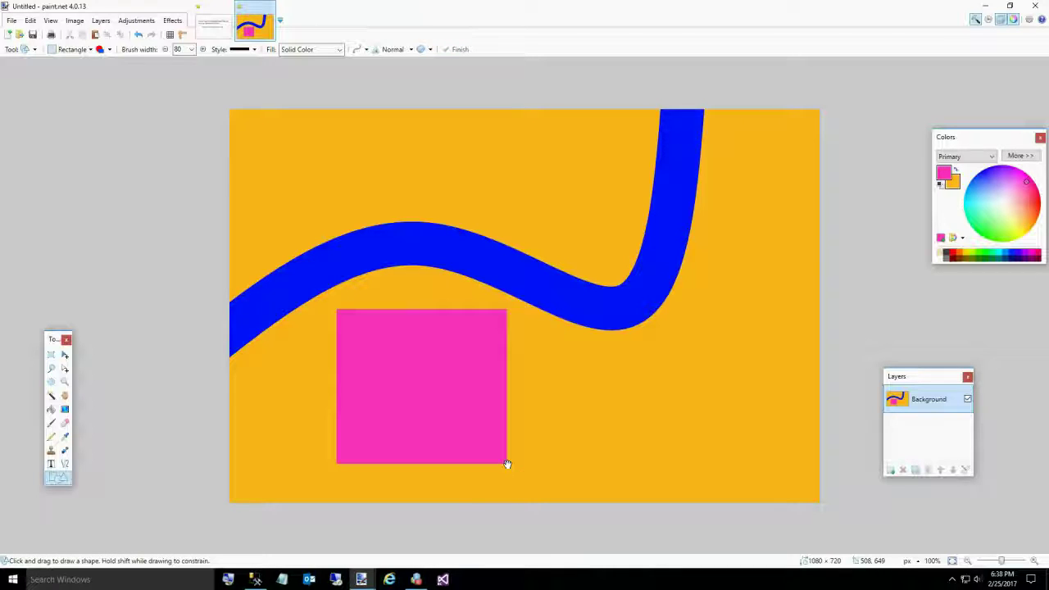
click(172, 21)
mouse_move(183, 63)
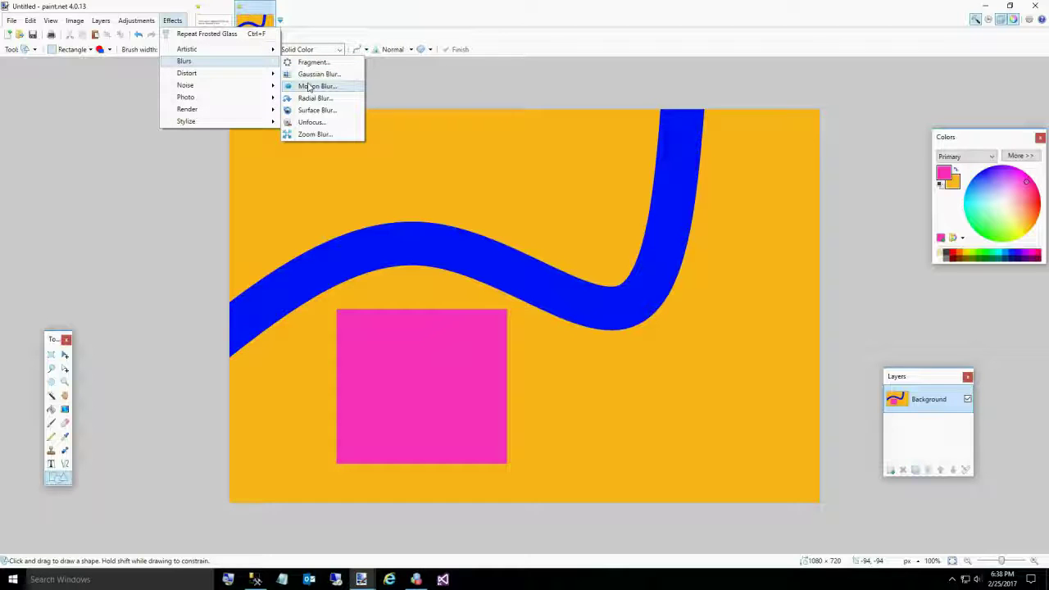
- Apply Motion Blur with angle 9.69 and distance 99, then repeat it twice more
click(309, 86)
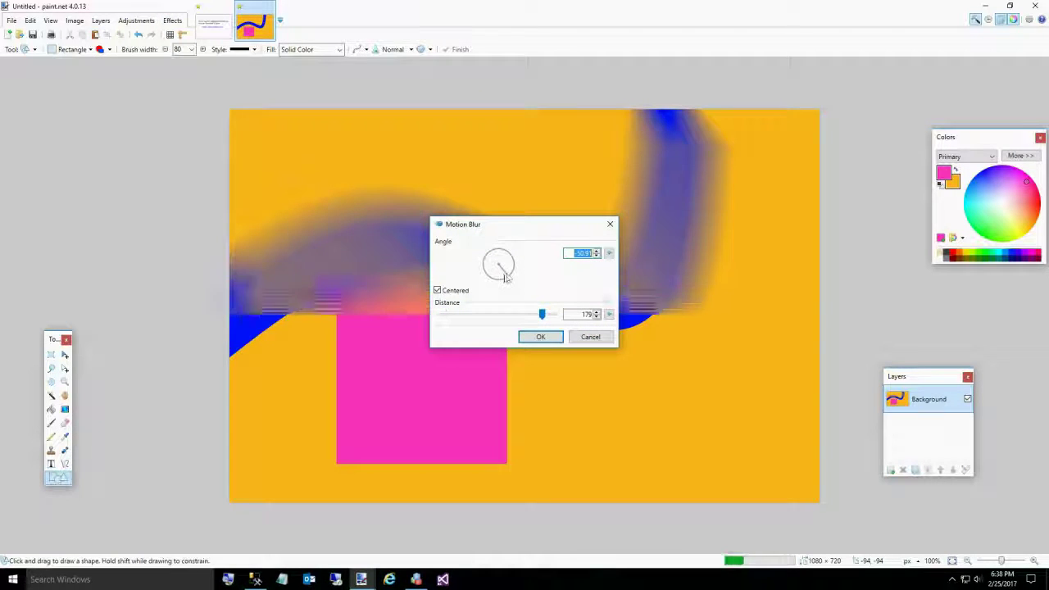
drag(518, 270, 519, 264)
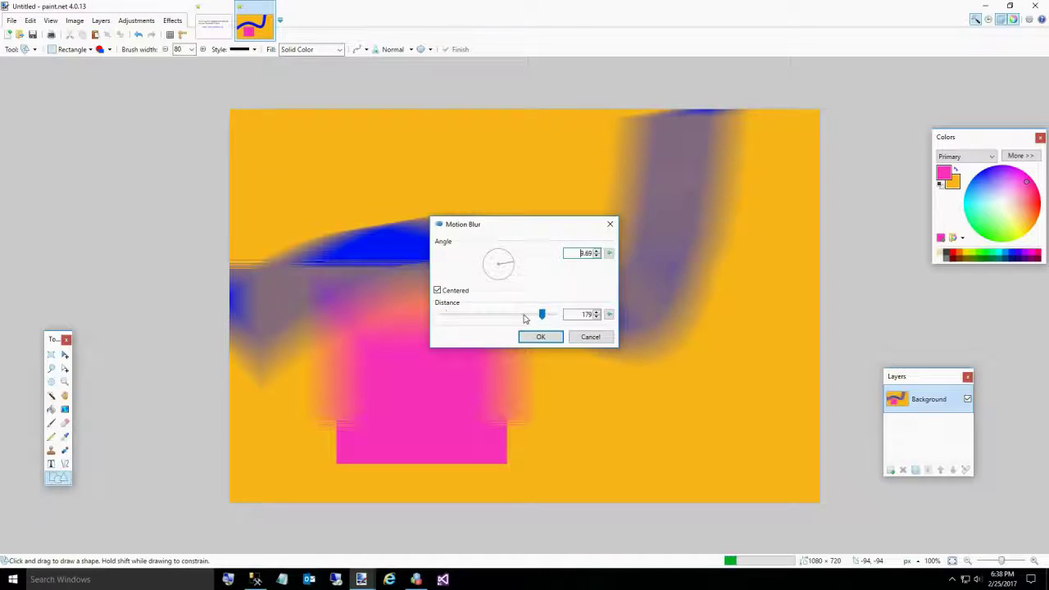
drag(541, 316, 497, 316)
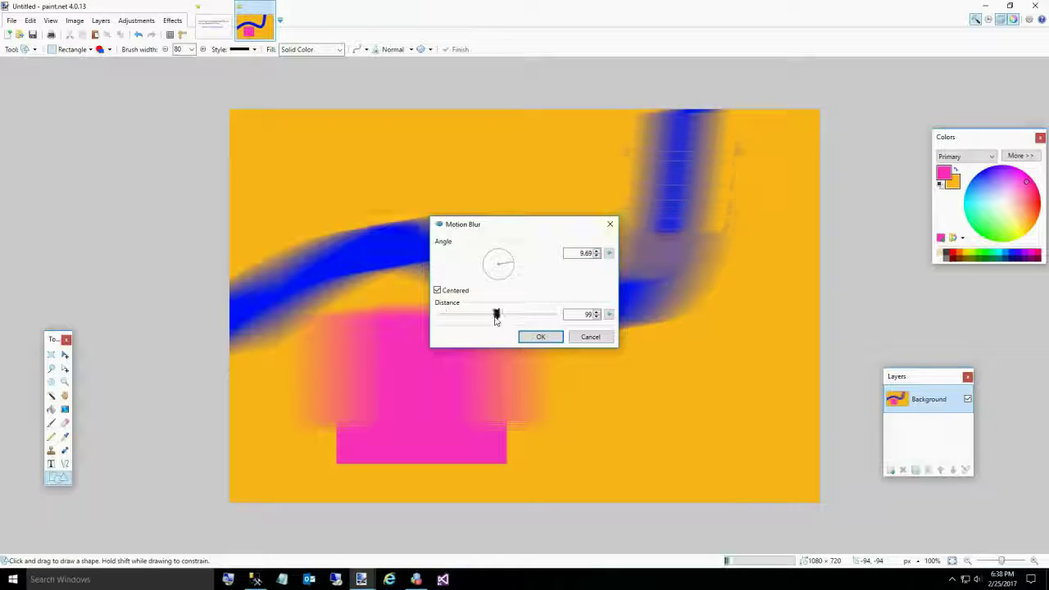
click(538, 336)
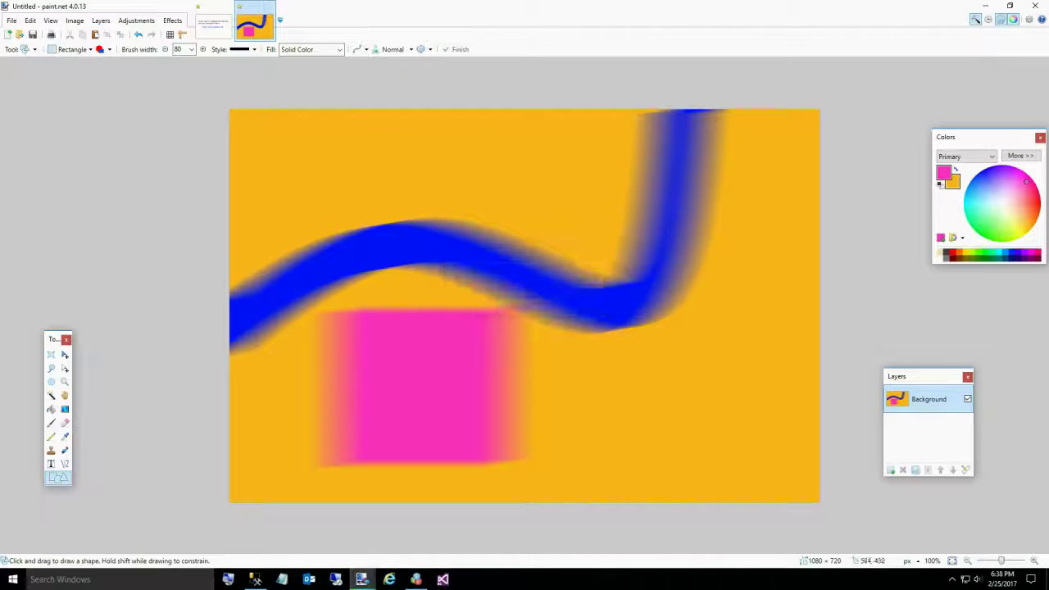
click(179, 23)
click(182, 33)
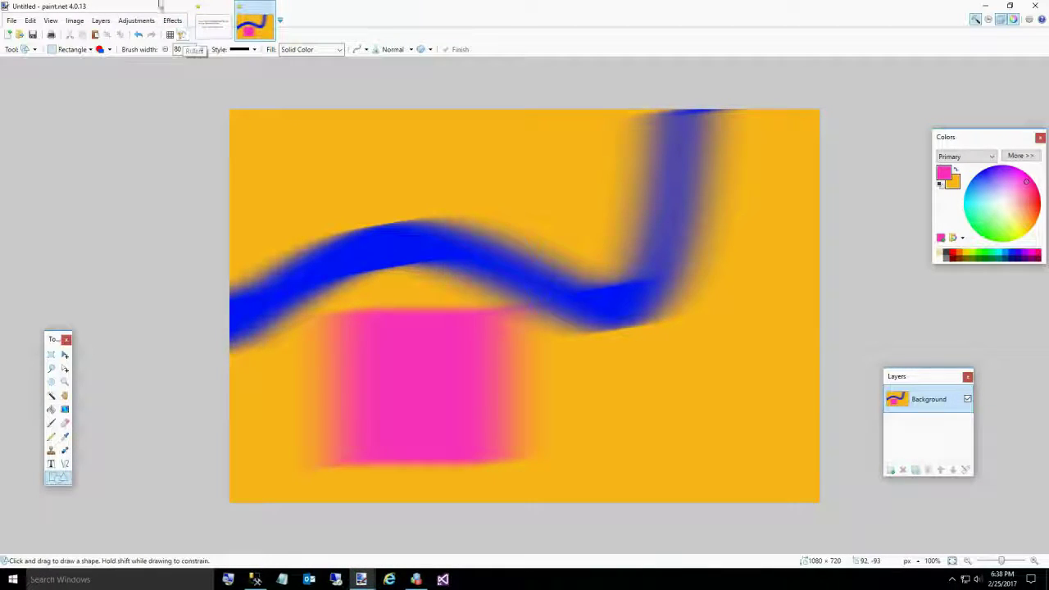
click(172, 20)
click(172, 33)
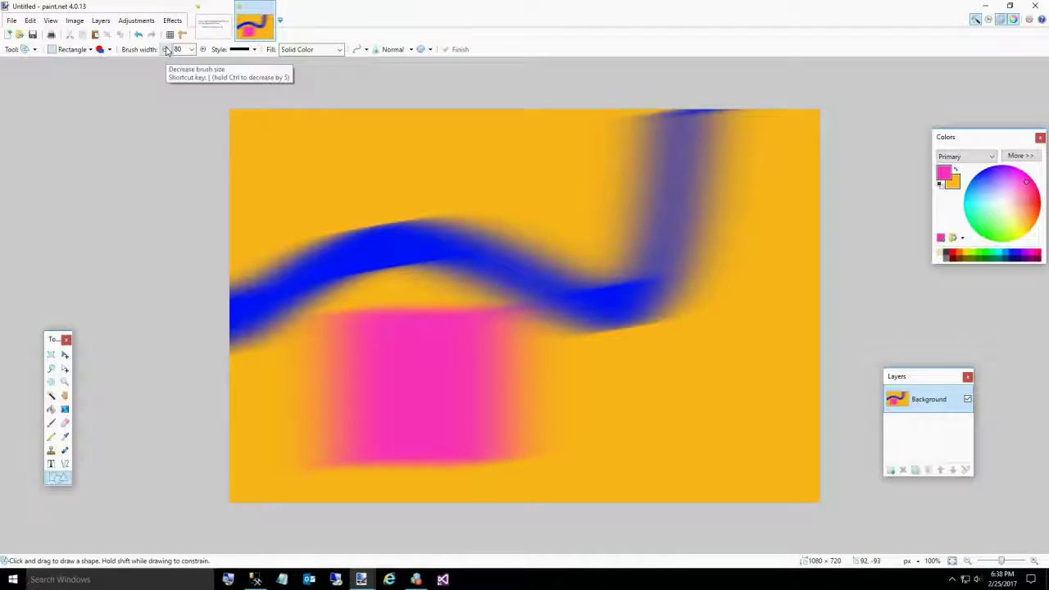
click(164, 23)
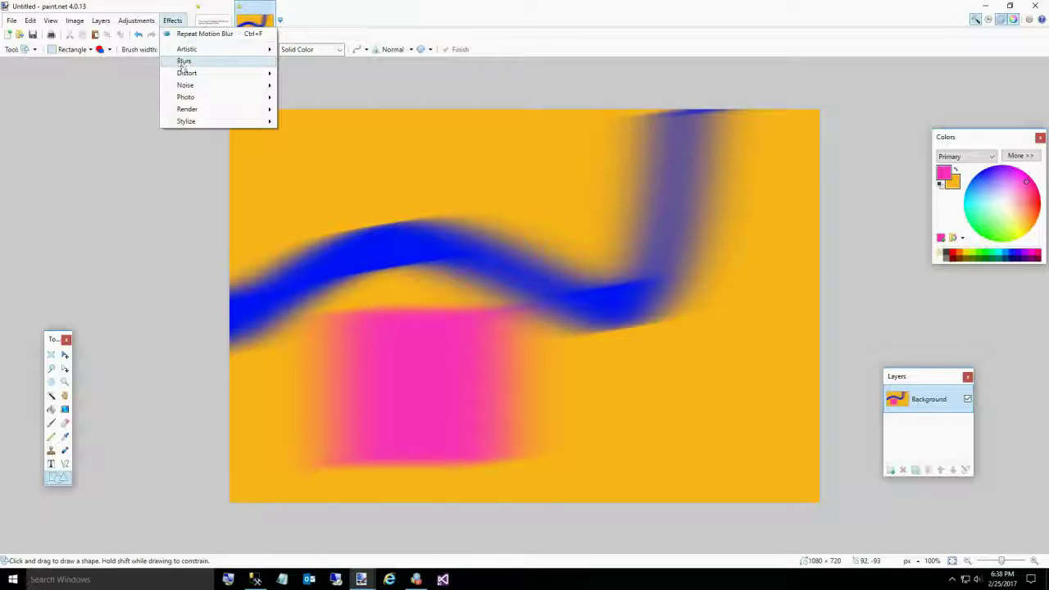
- Open Polar Inversion and set amount -0.11 with offsets -1.70 and -1.27
mouse_move(183, 74)
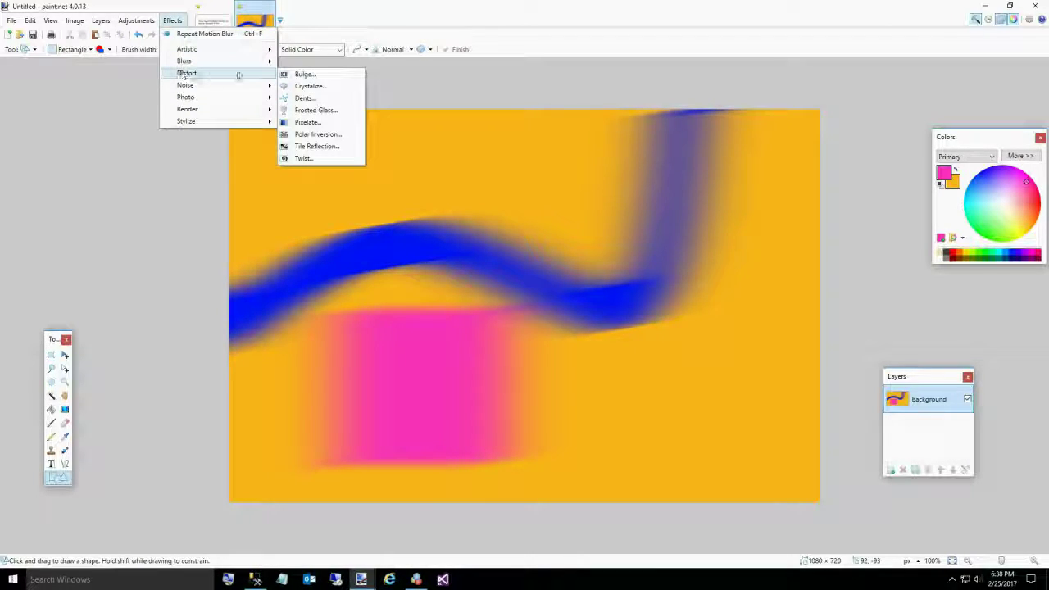
click(314, 135)
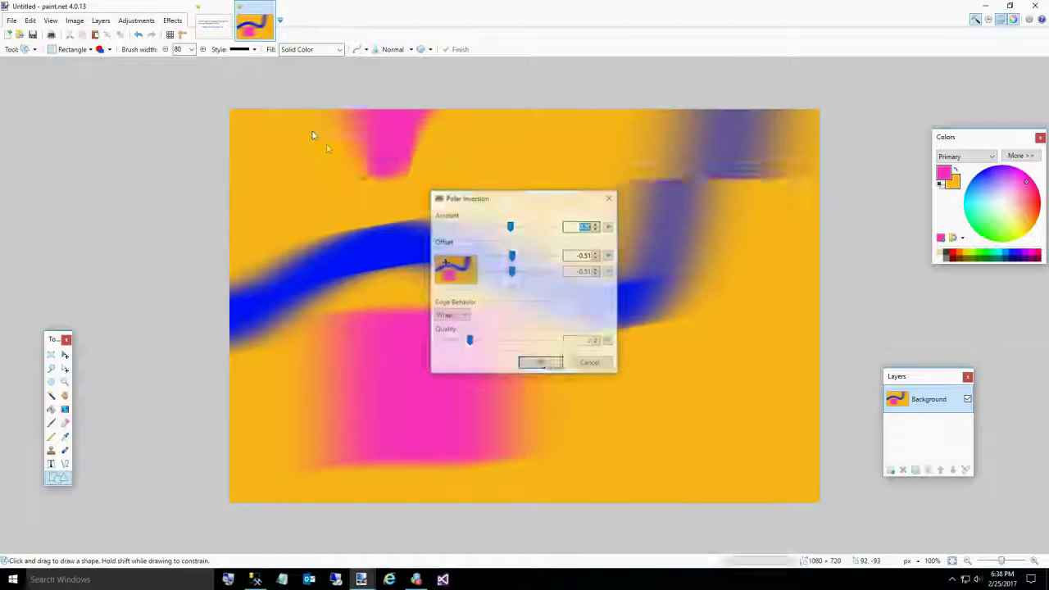
drag(490, 206, 104, 189)
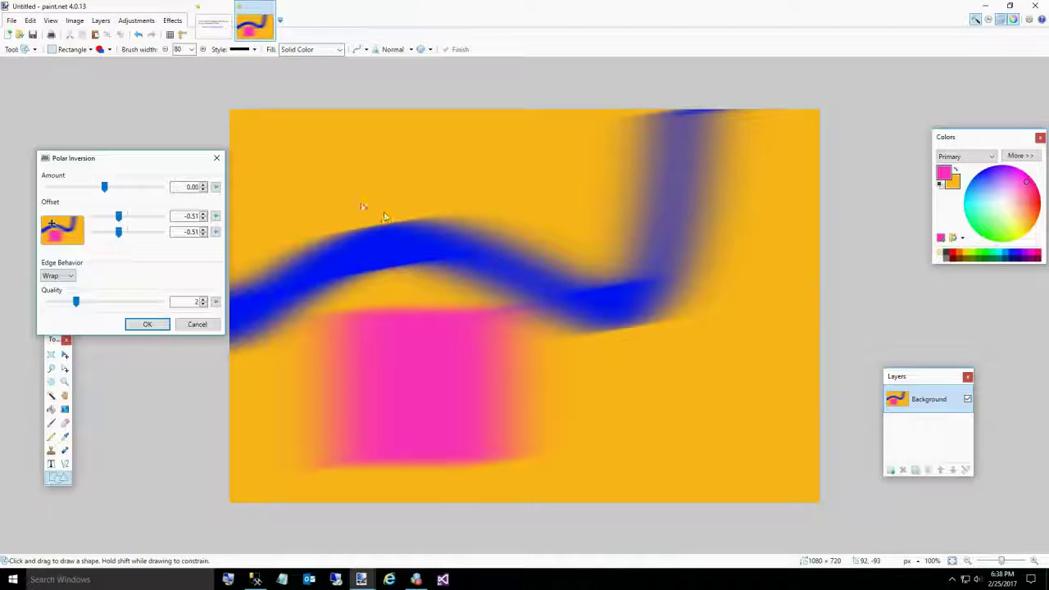
drag(126, 215, 102, 220)
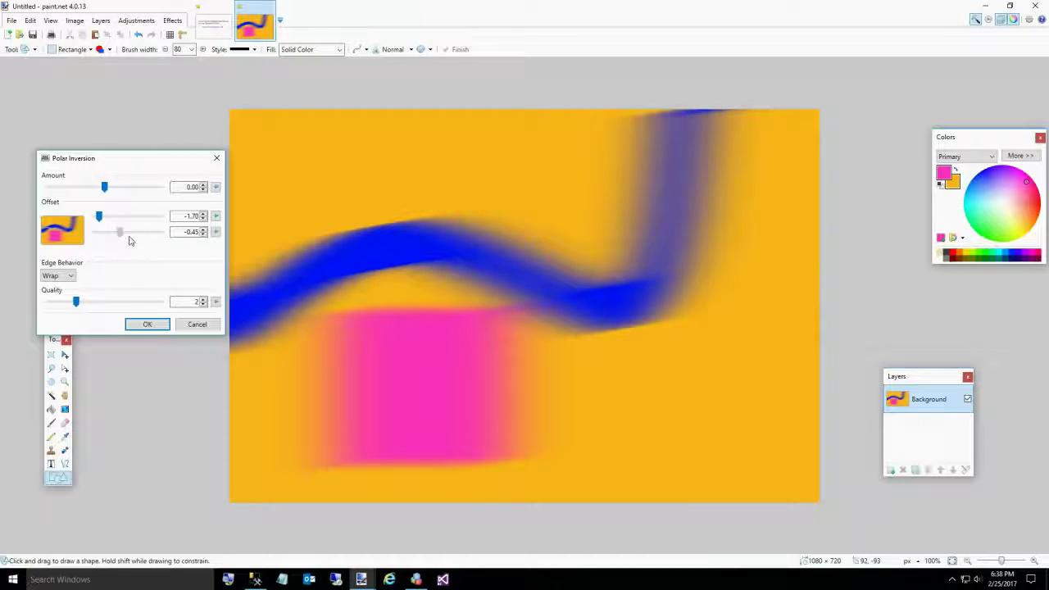
drag(105, 188, 131, 216)
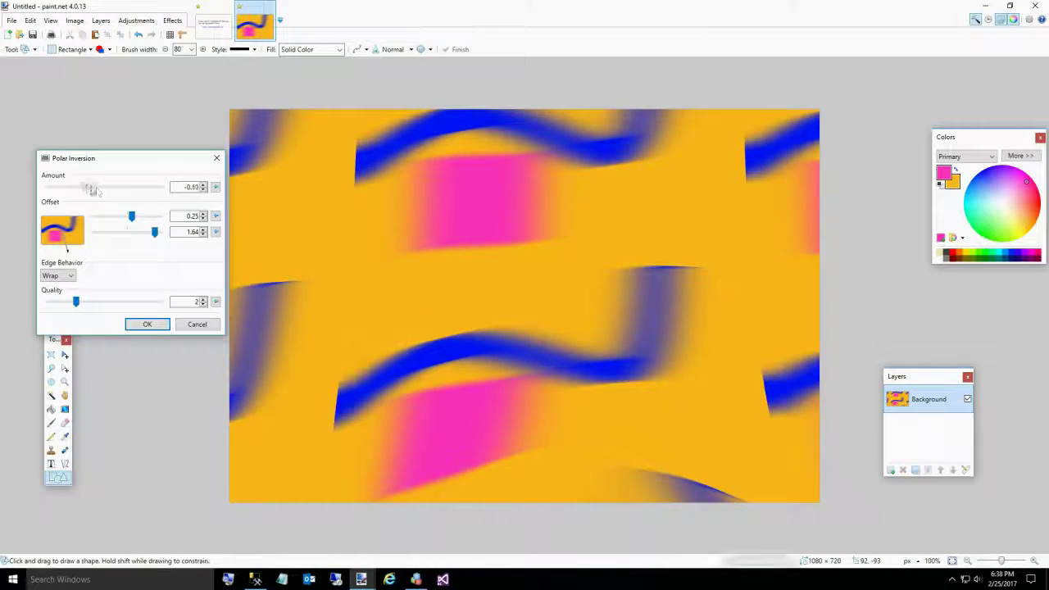
drag(87, 188, 95, 188)
drag(154, 234, 105, 231)
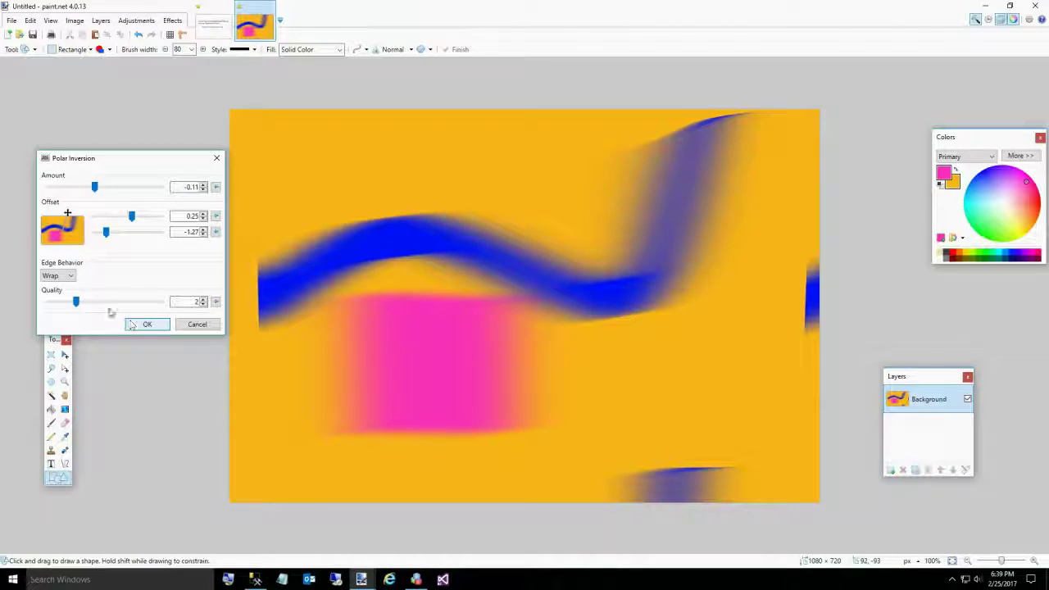
- Raise Polar Inversion quality to 5, set edge behavior to Clamp, and apply
drag(76, 301, 162, 308)
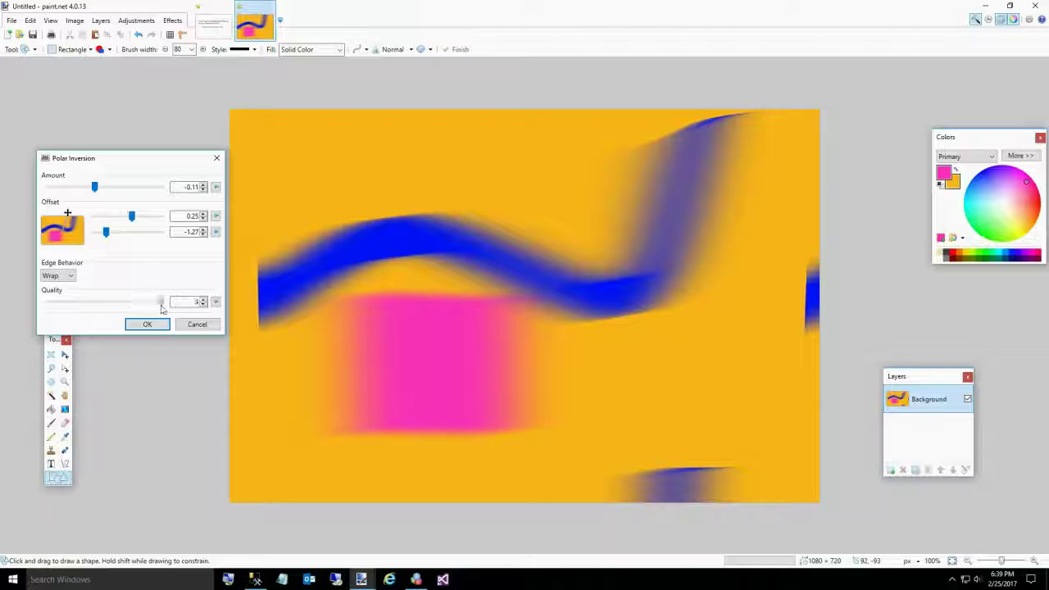
click(70, 277)
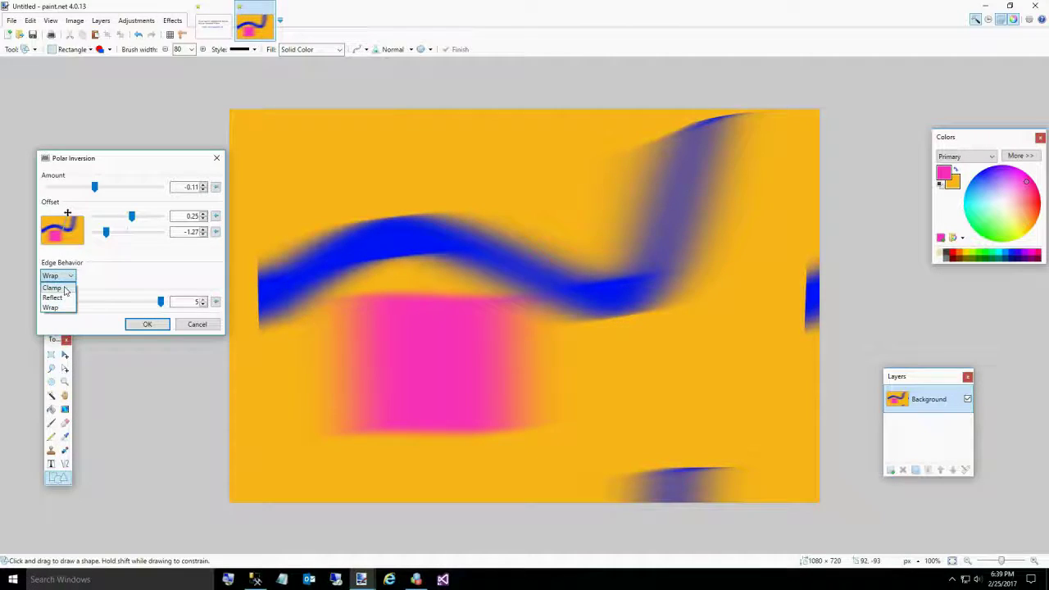
click(66, 287)
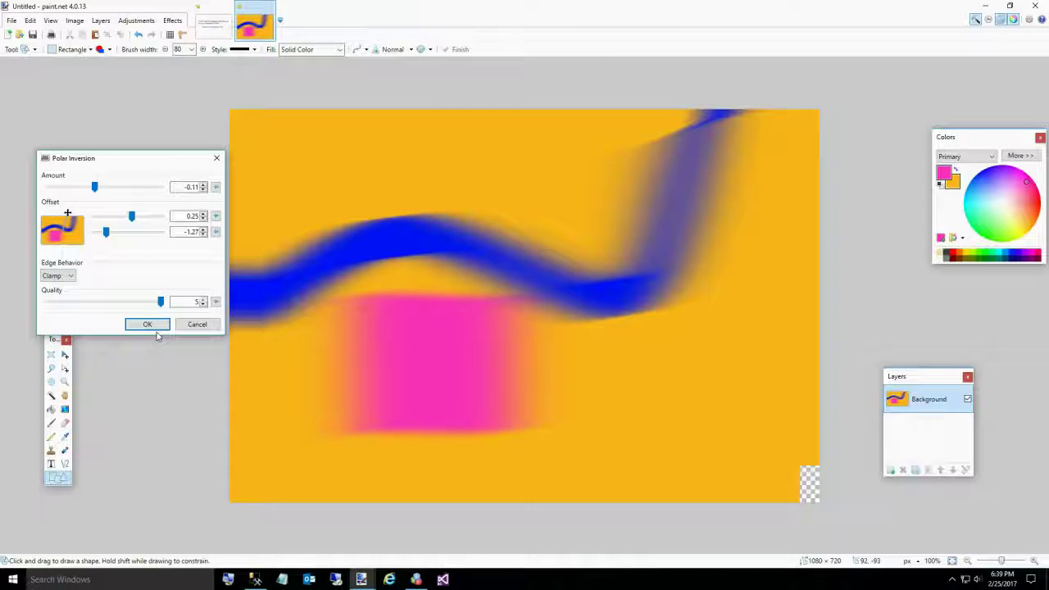
click(154, 326)
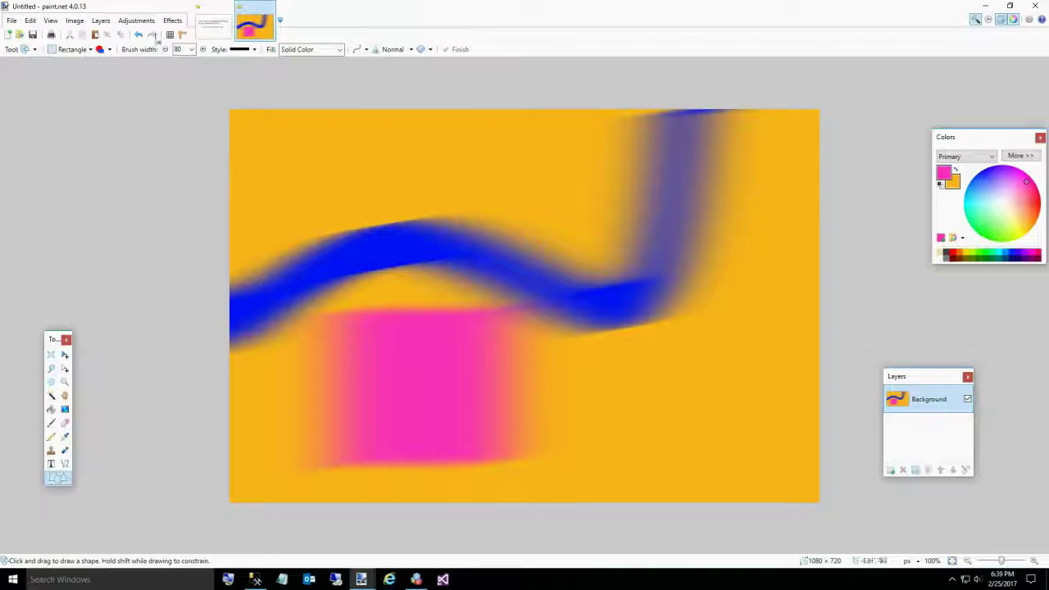
click(172, 21)
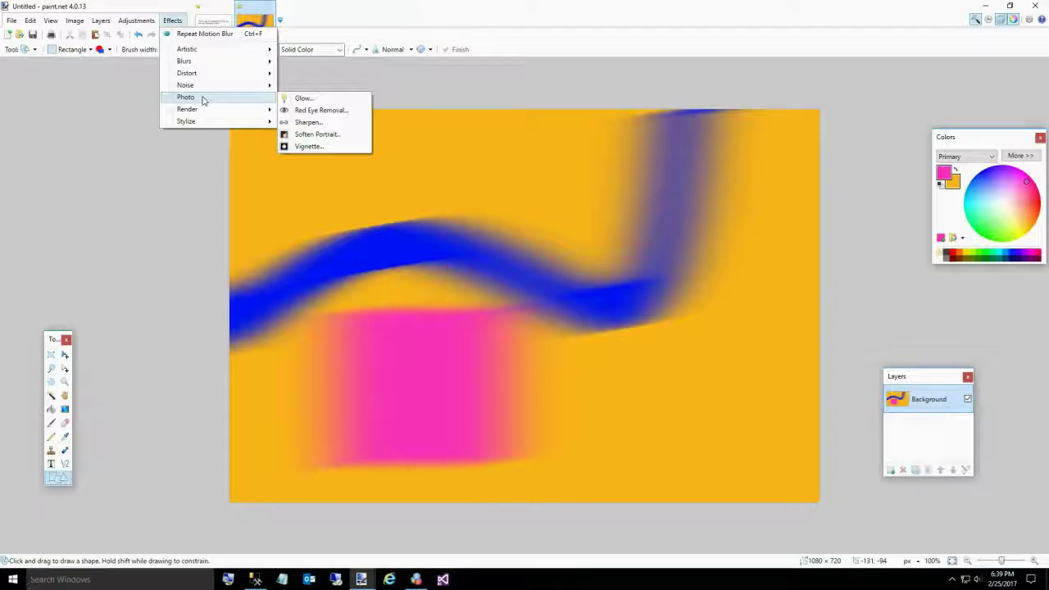
- Apply Brightness / Contrast with brightness -59 and contrast 26
click(140, 21)
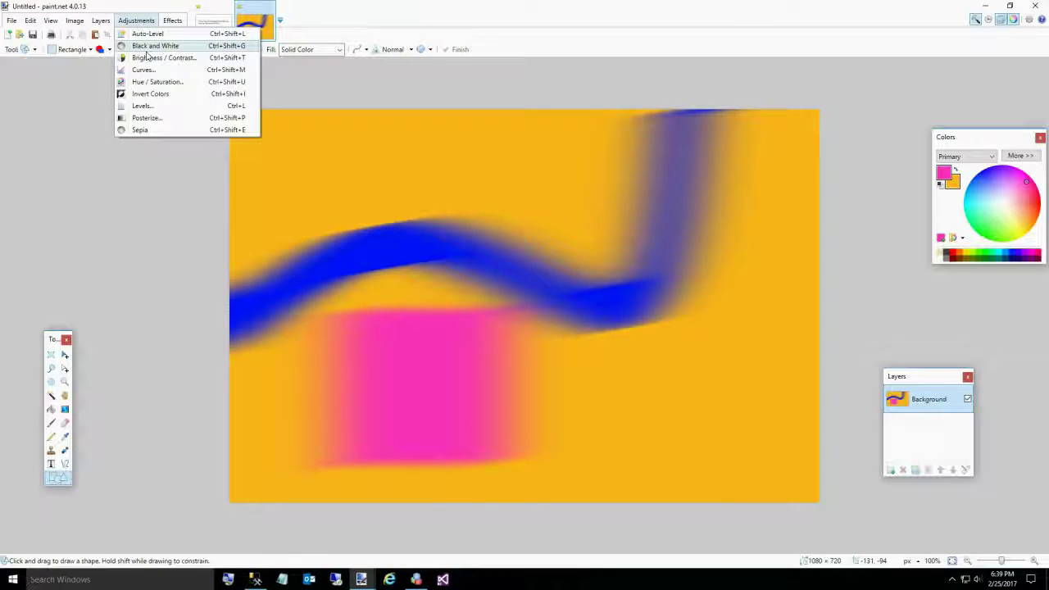
click(164, 57)
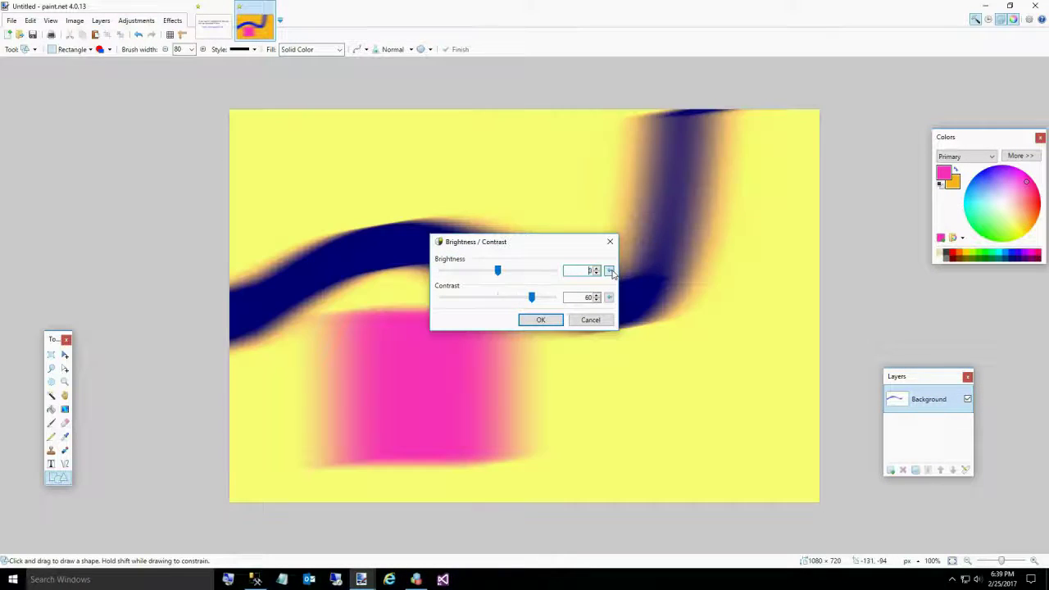
click(609, 271)
click(609, 296)
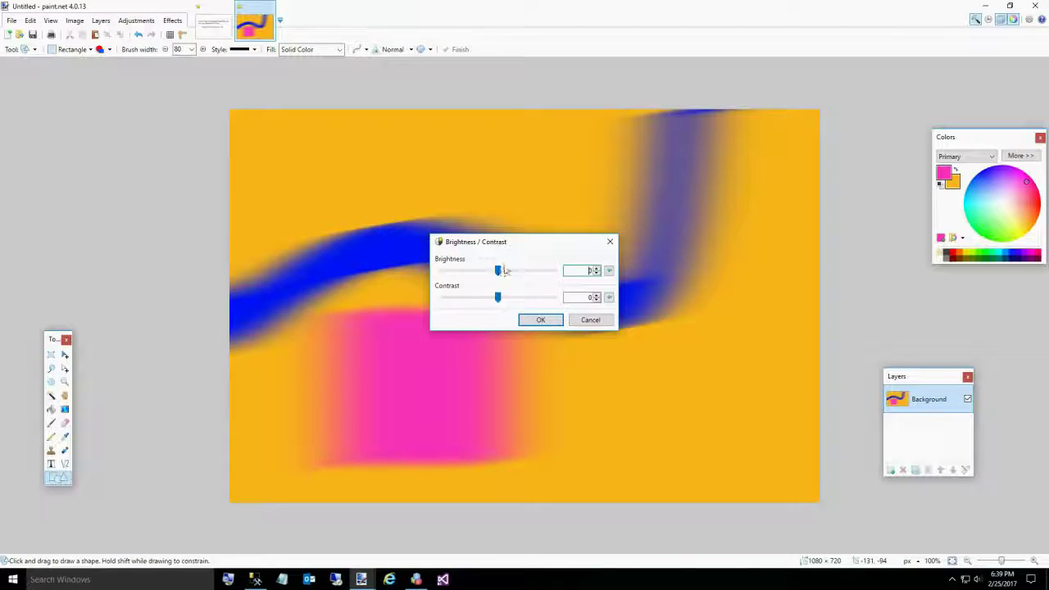
drag(496, 272, 509, 305)
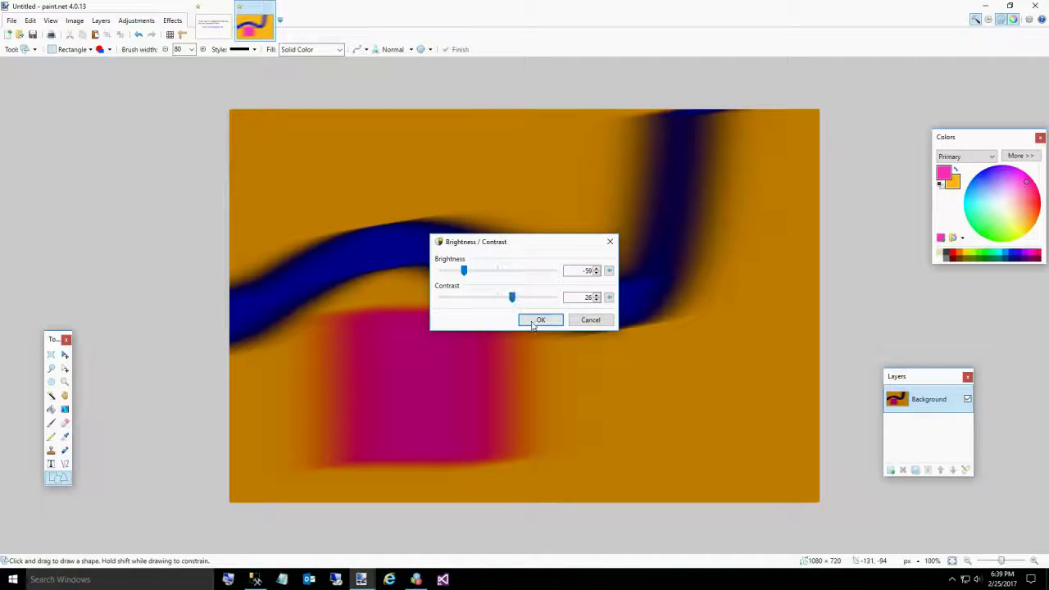
click(534, 320)
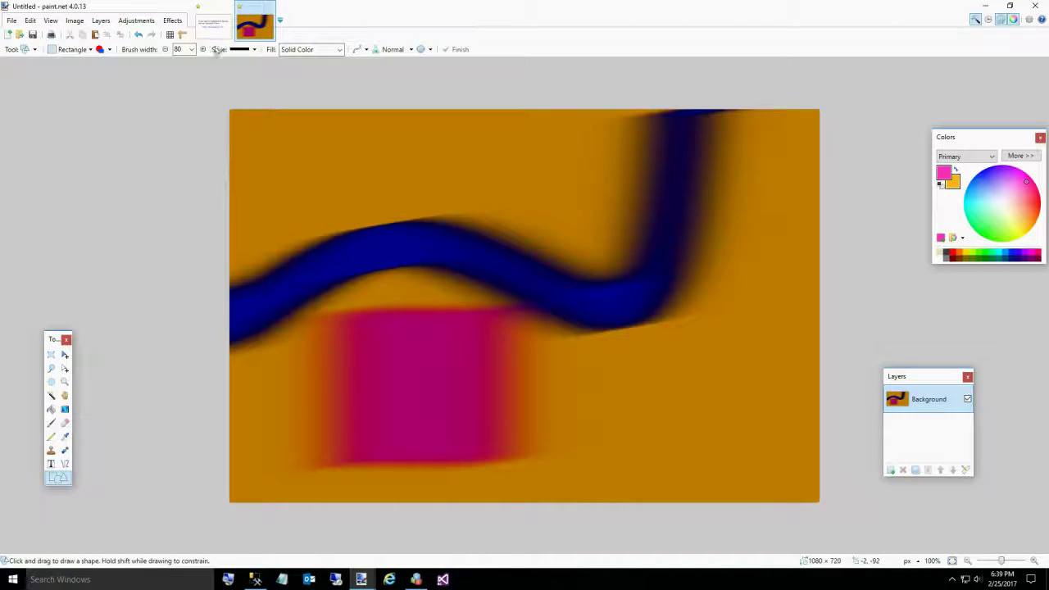
click(173, 21)
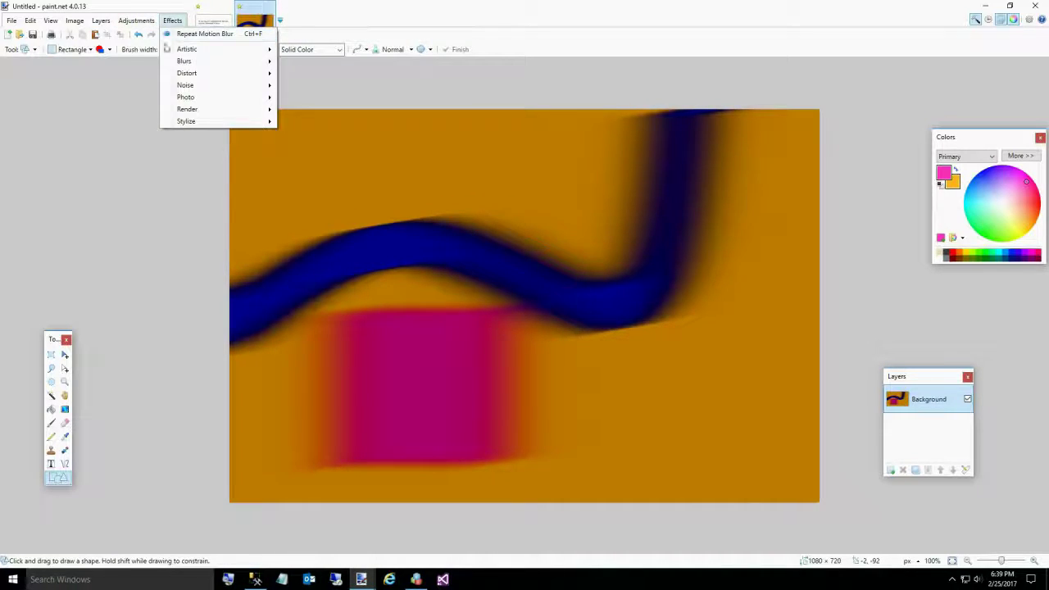
mouse_move(141, 23)
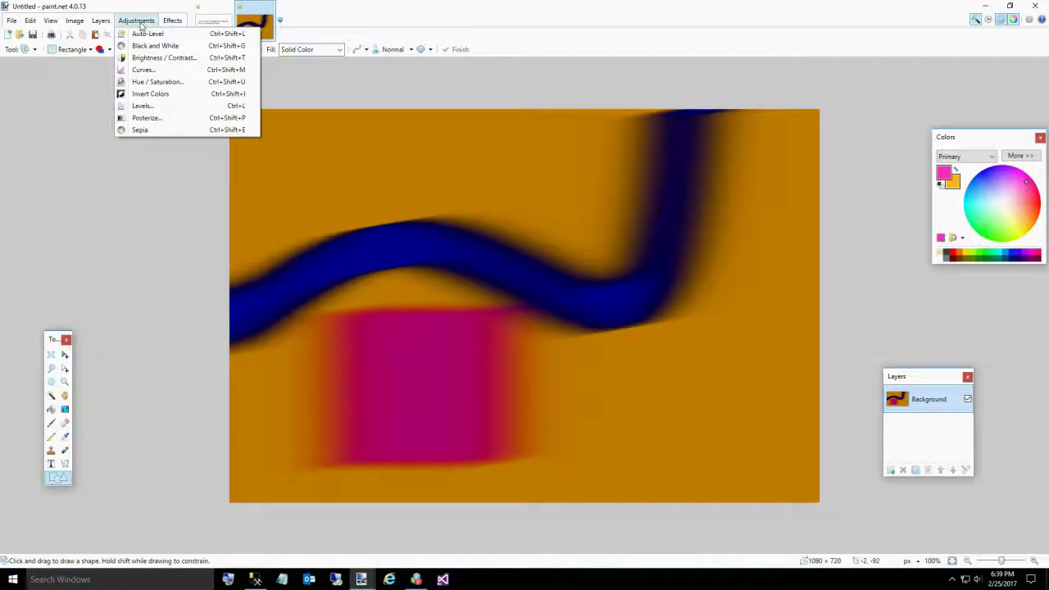
- Reset Curves and add three points bending the luminosity curve into a wave, then apply
click(147, 72)
drag(480, 179, 93, 133)
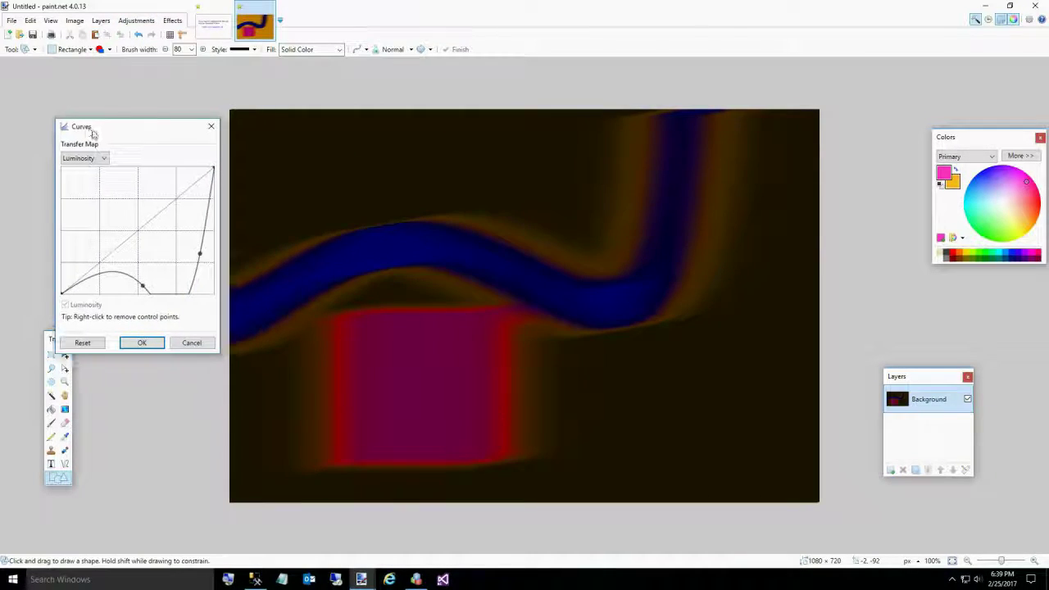
click(86, 342)
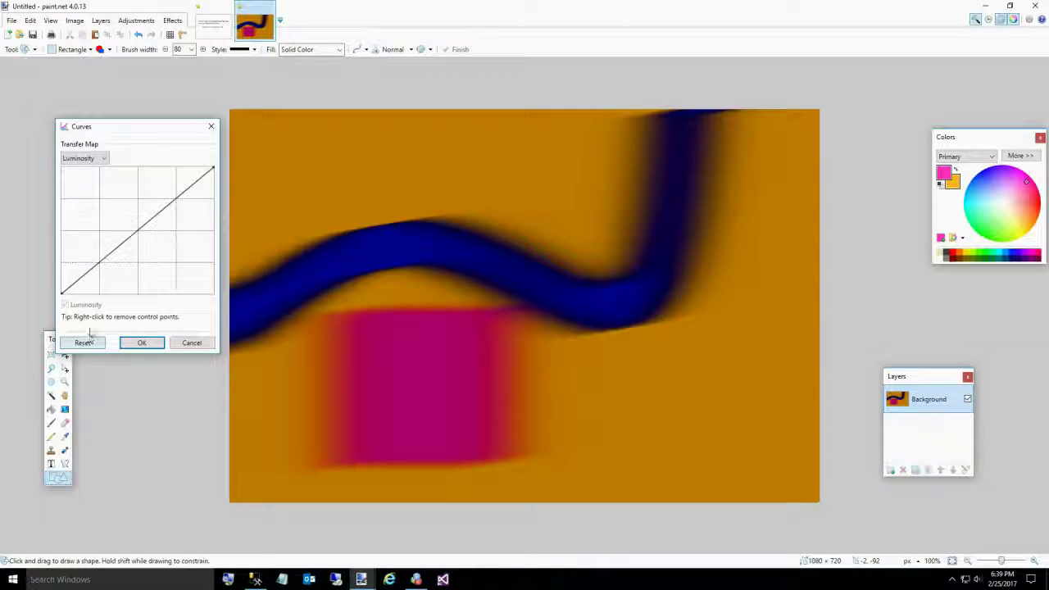
drag(92, 268, 87, 244)
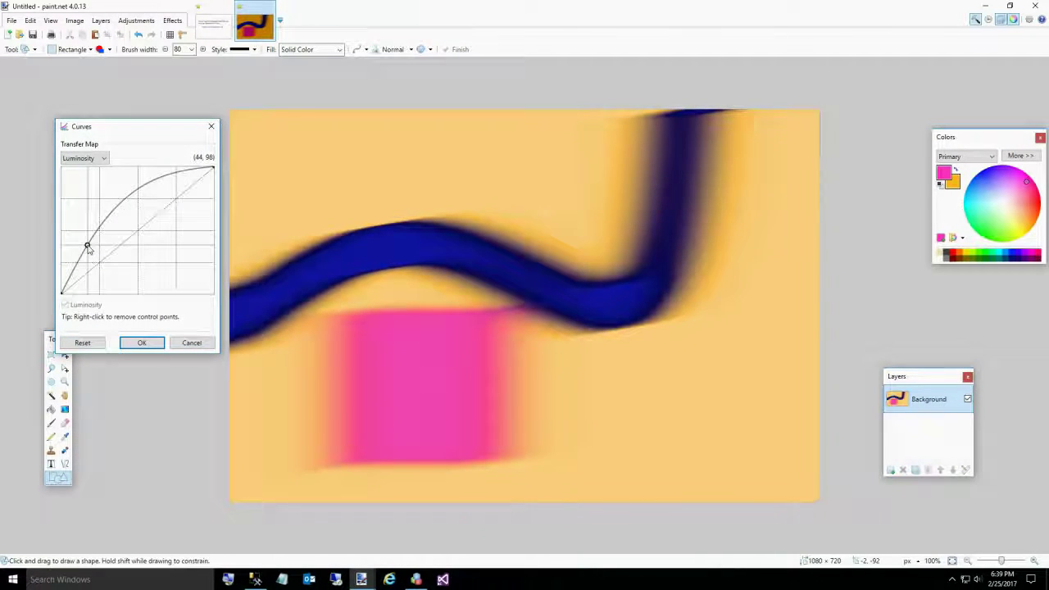
drag(130, 214, 186, 173)
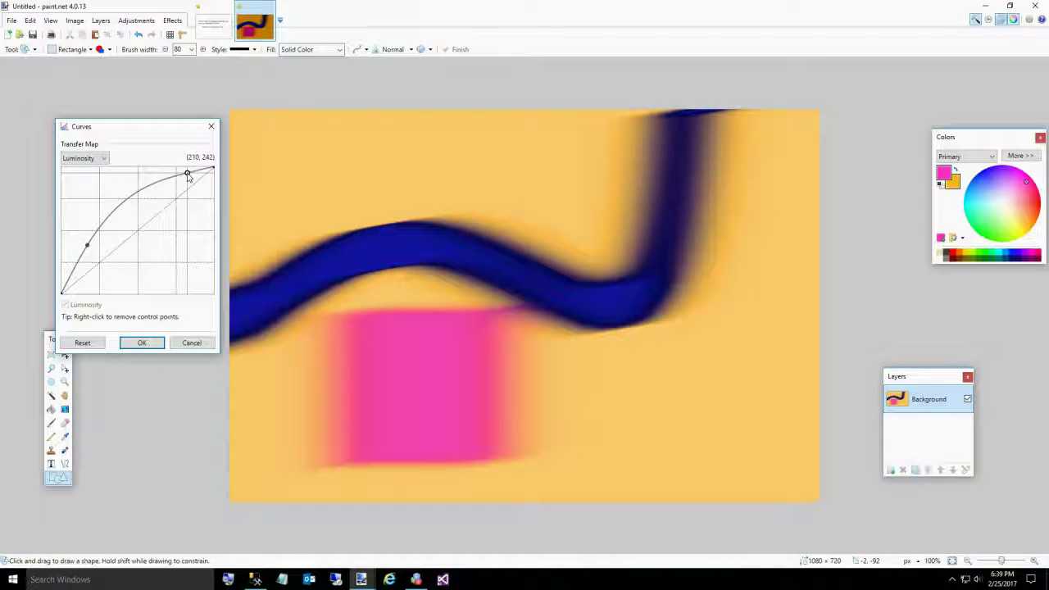
mouse_move(135, 197)
mouse_down()
mouse_move(144, 238)
mouse_move(138, 205)
mouse_move(172, 168)
mouse_move(176, 248)
mouse_move(148, 227)
mouse_up()
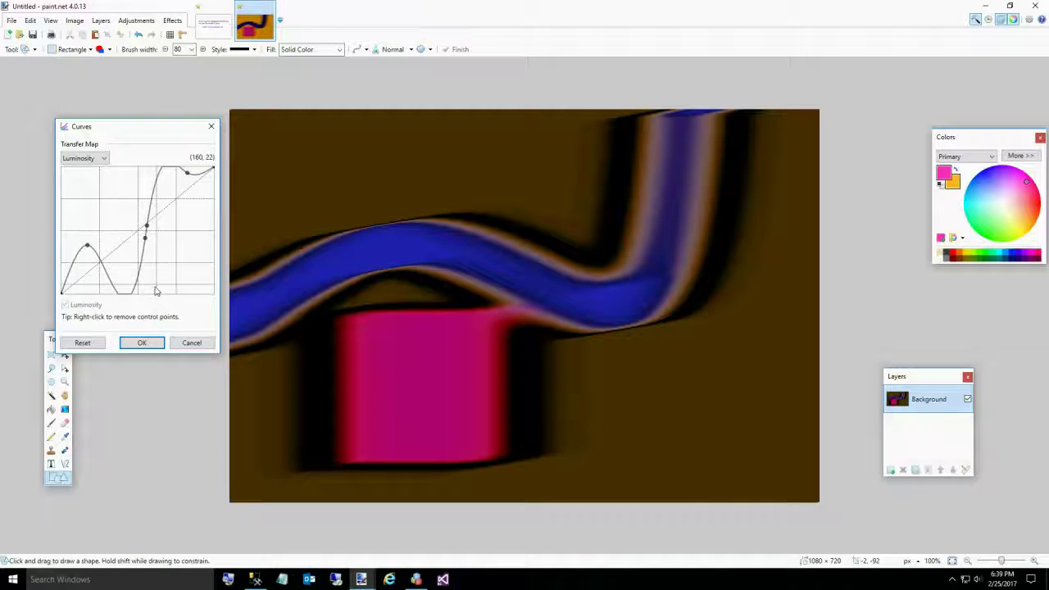
click(142, 343)
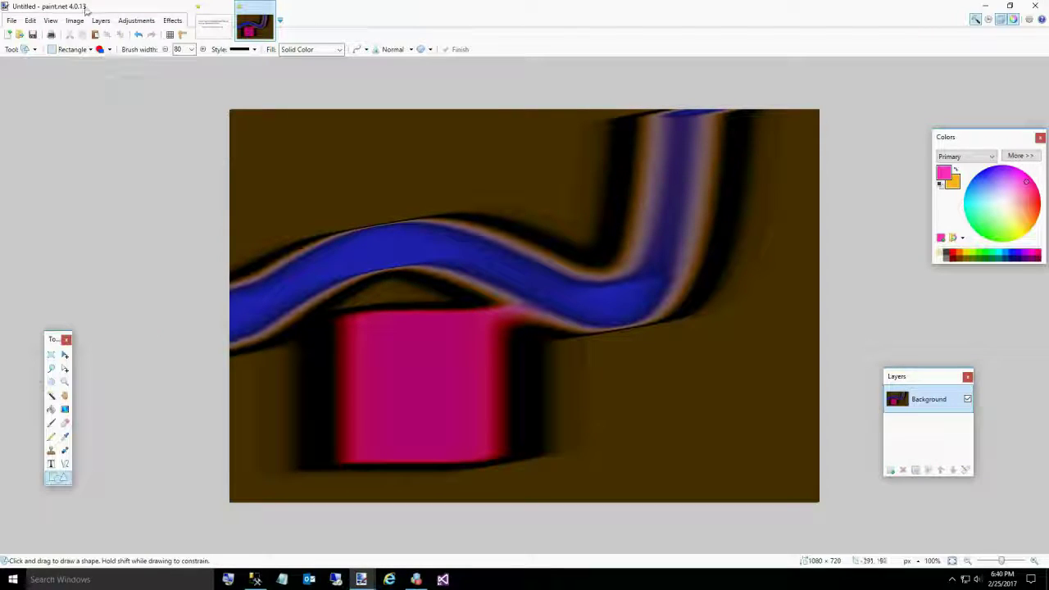
- Reset Levels and set the red channel's gamma to 0.23
click(136, 21)
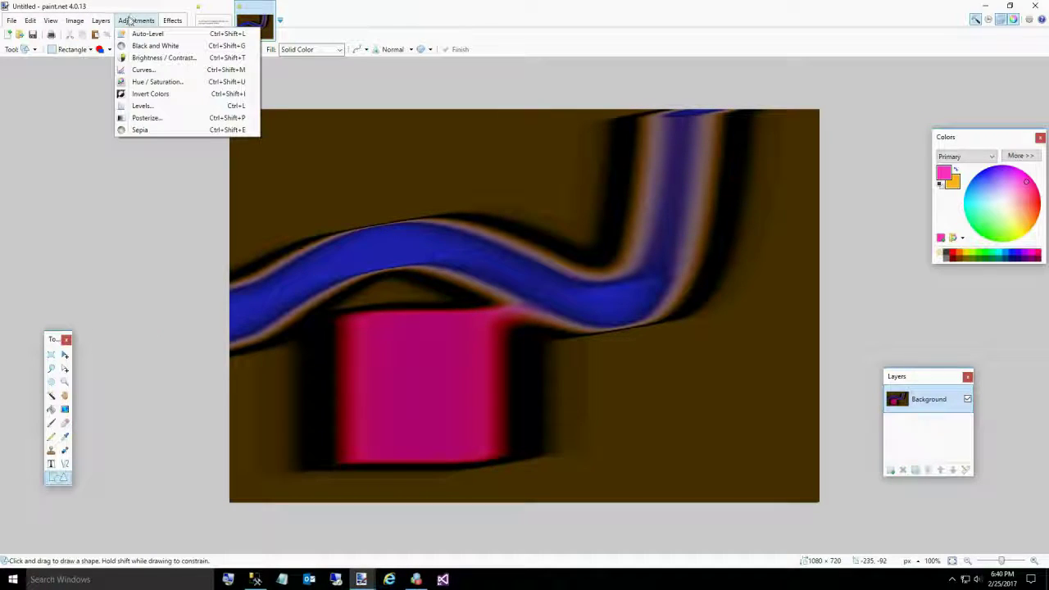
click(142, 105)
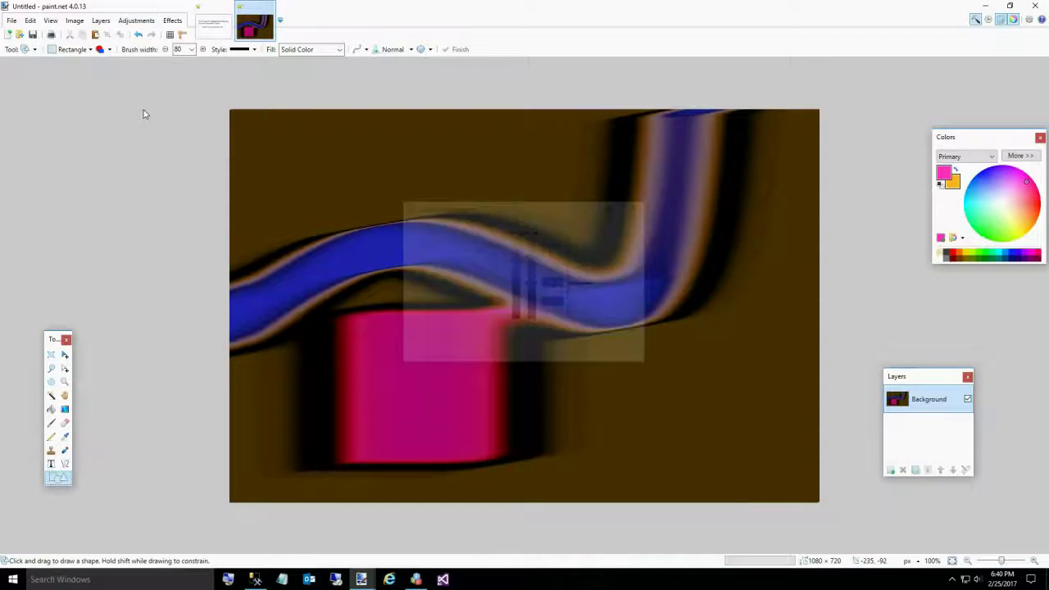
click(475, 354)
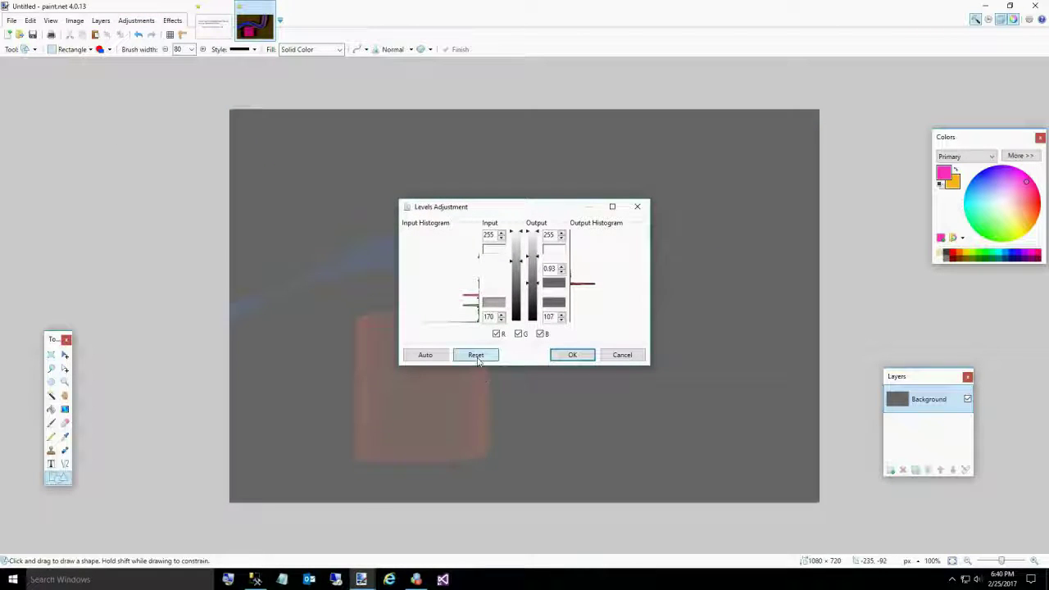
drag(506, 202, 73, 140)
click(104, 257)
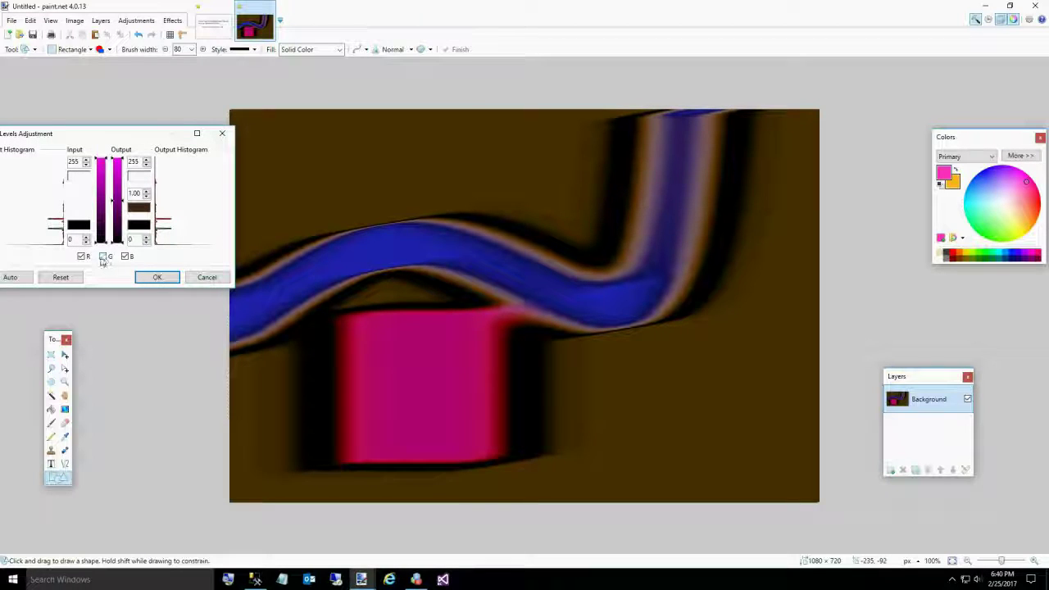
click(126, 257)
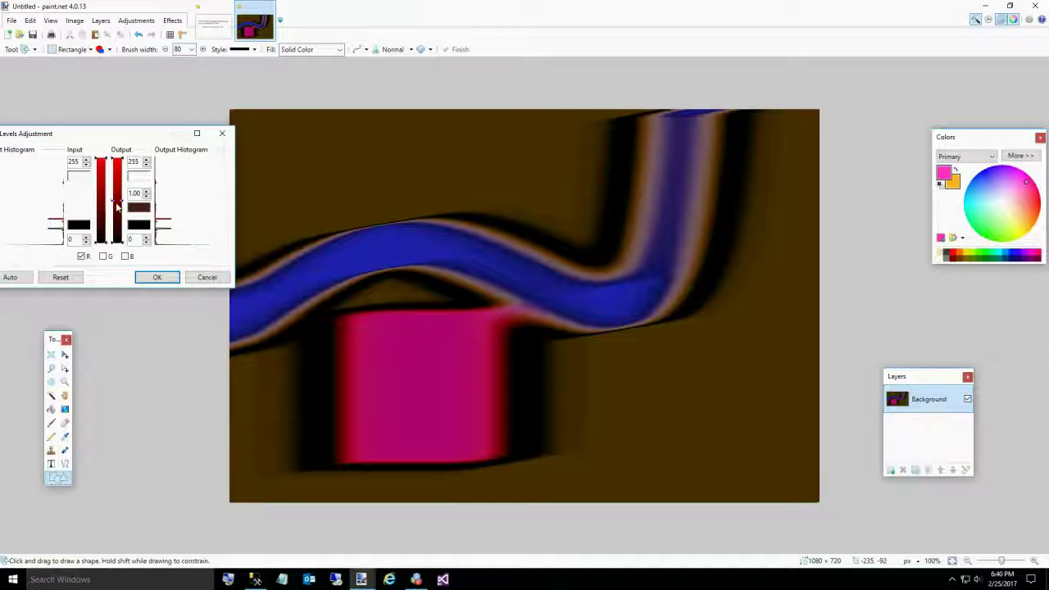
drag(119, 205, 118, 172)
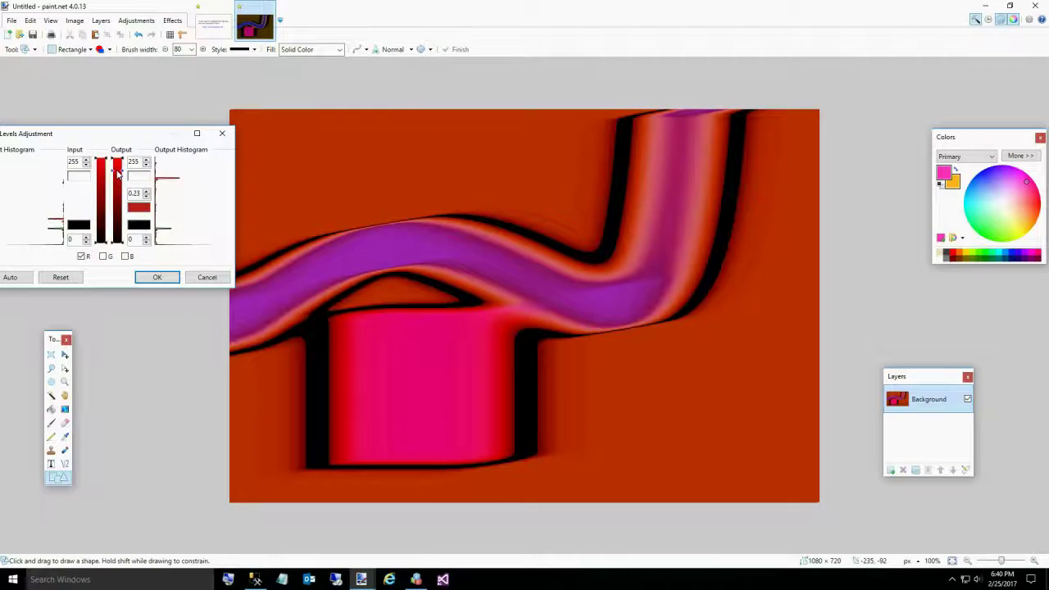
- Set green gamma to 1.89, lower output midtones to 0.32 with blue included, and apply
click(84, 257)
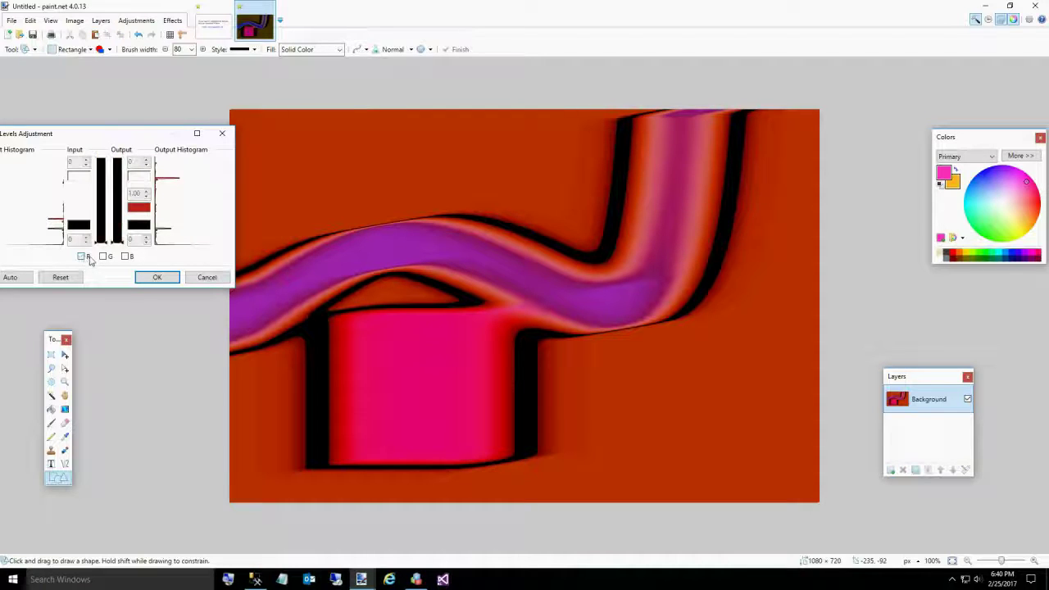
click(104, 257)
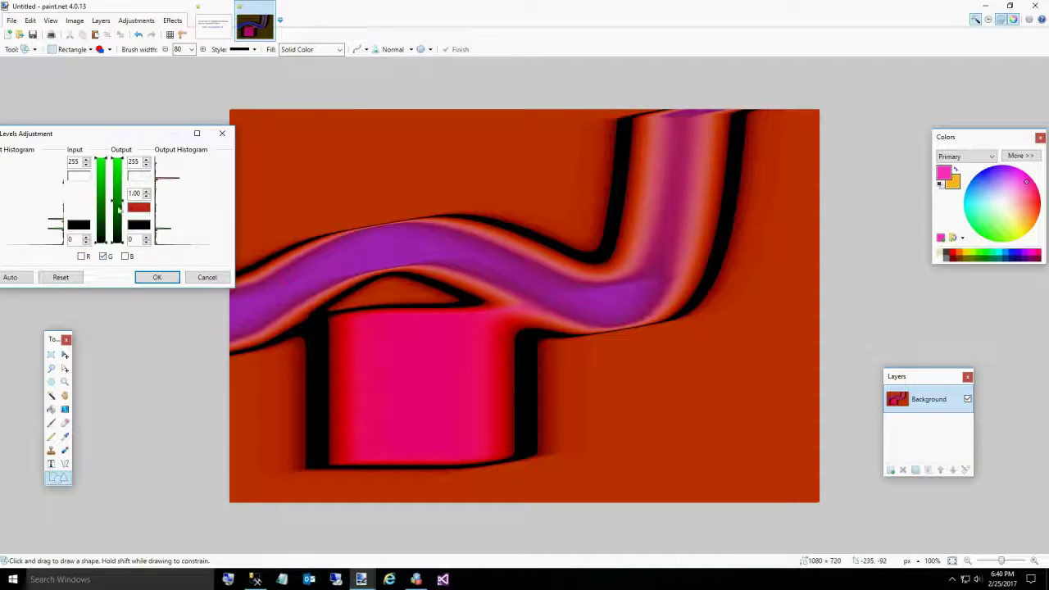
drag(121, 205, 125, 237)
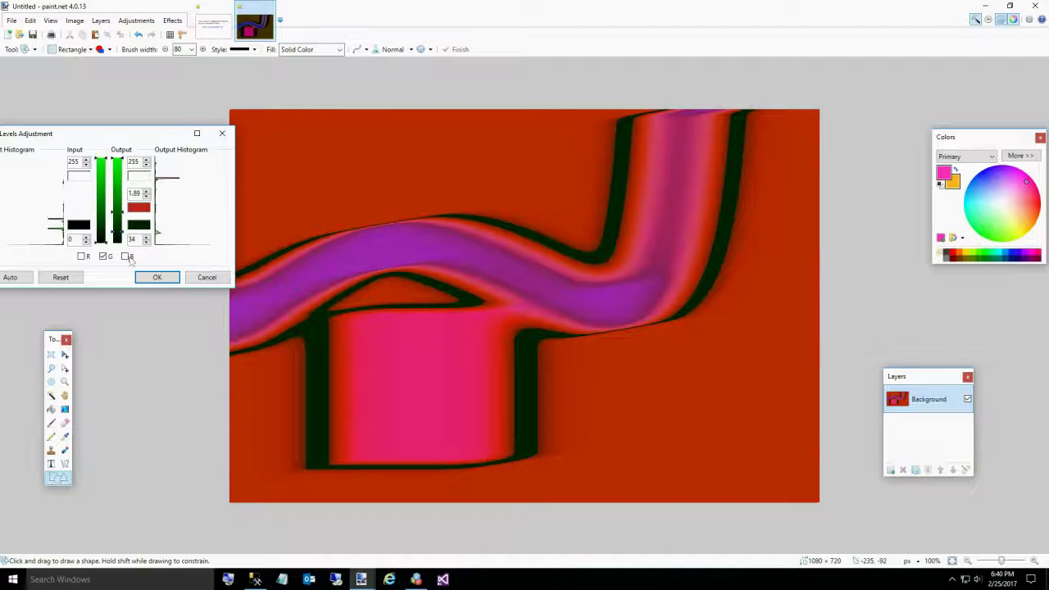
click(127, 259)
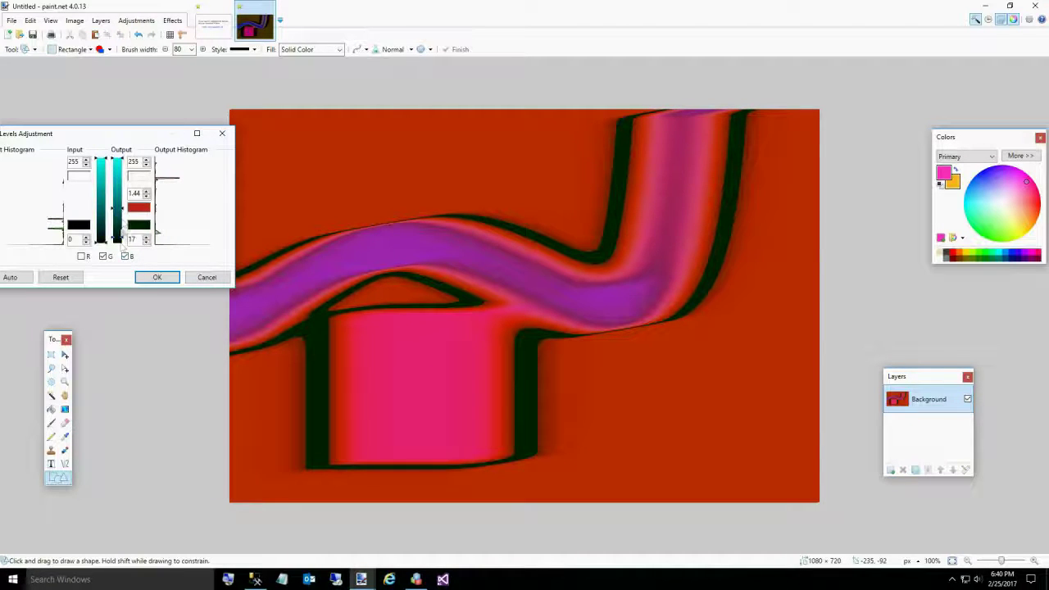
drag(120, 210, 127, 179)
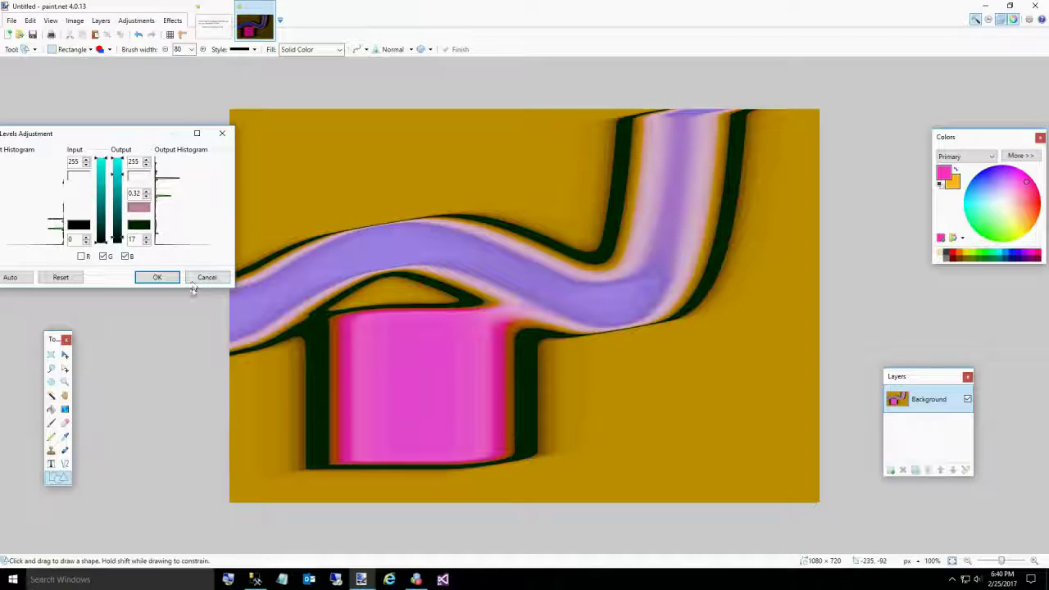
click(156, 277)
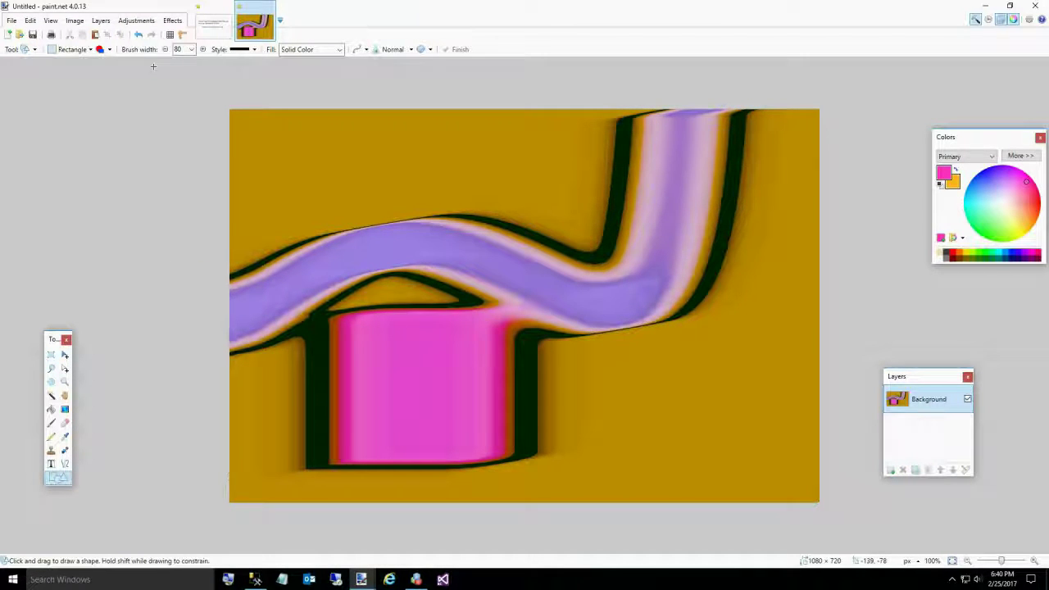
- Apply Hue / Saturation with hue -178, saturation 196 and lightness 67
click(168, 23)
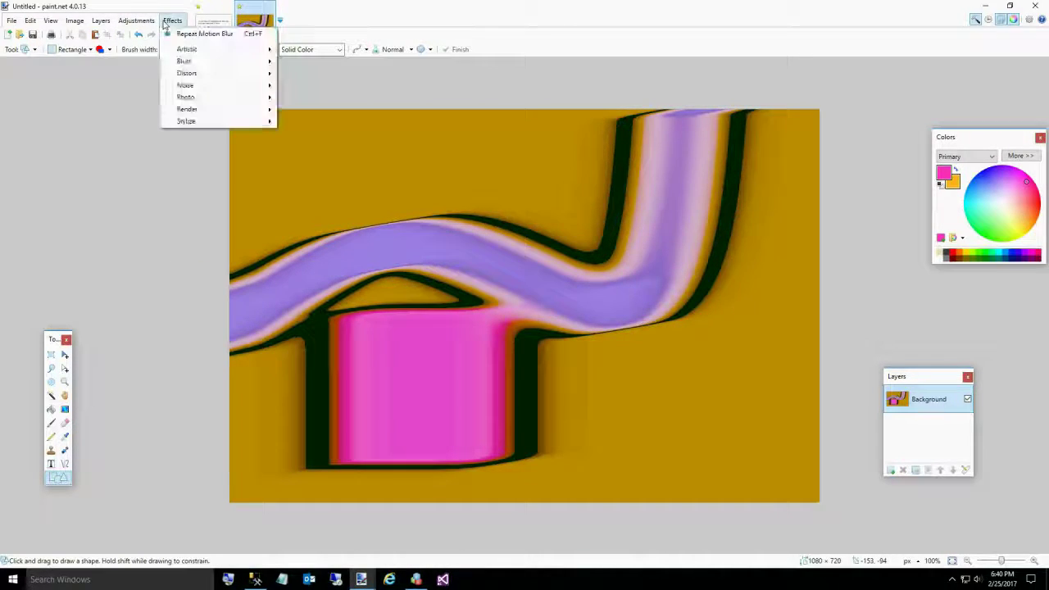
mouse_move(148, 23)
click(151, 82)
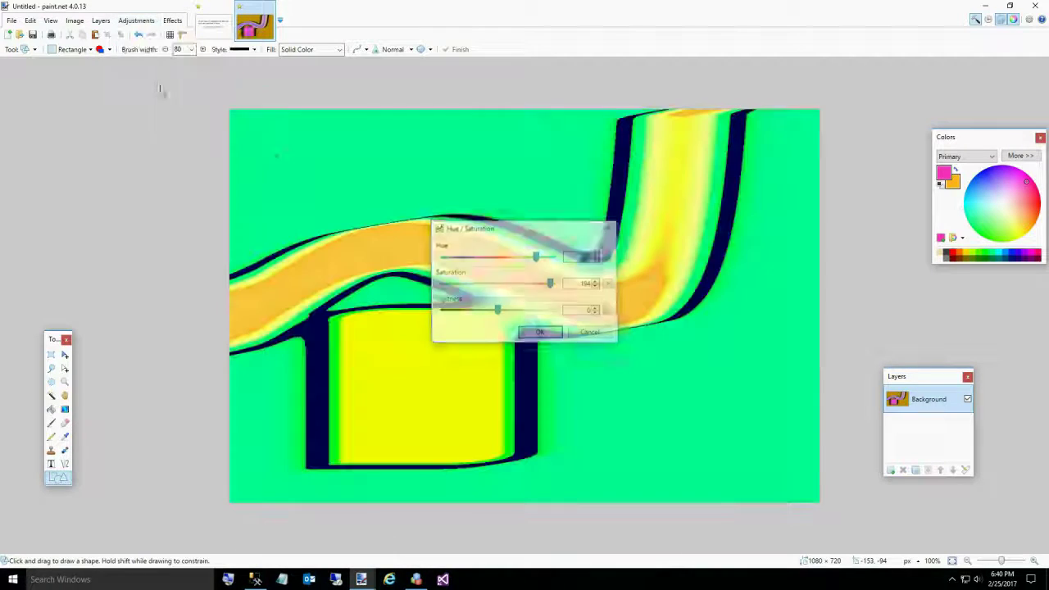
drag(485, 239, 85, 173)
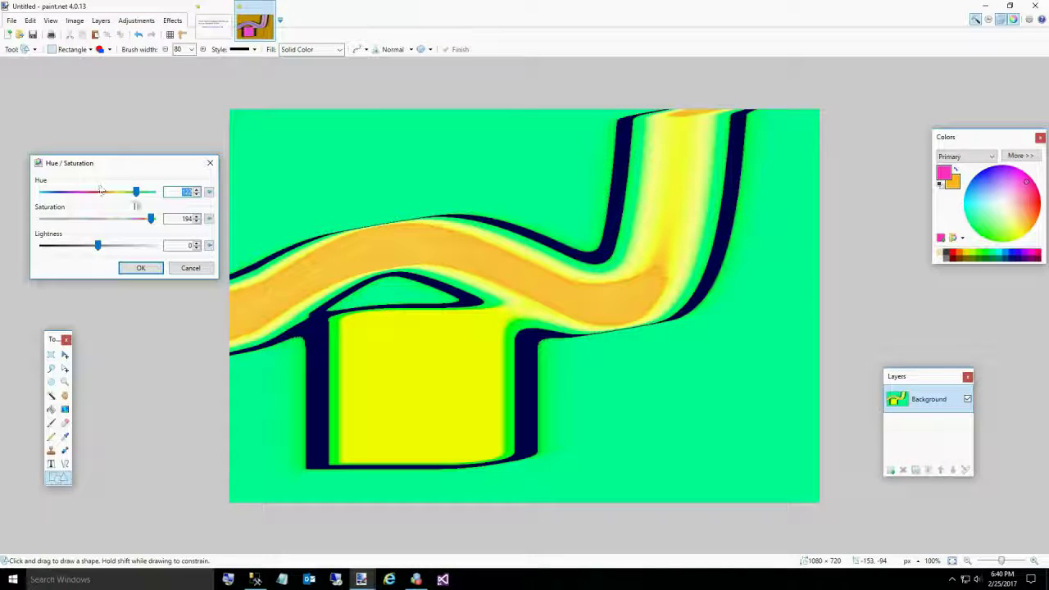
click(208, 194)
click(209, 218)
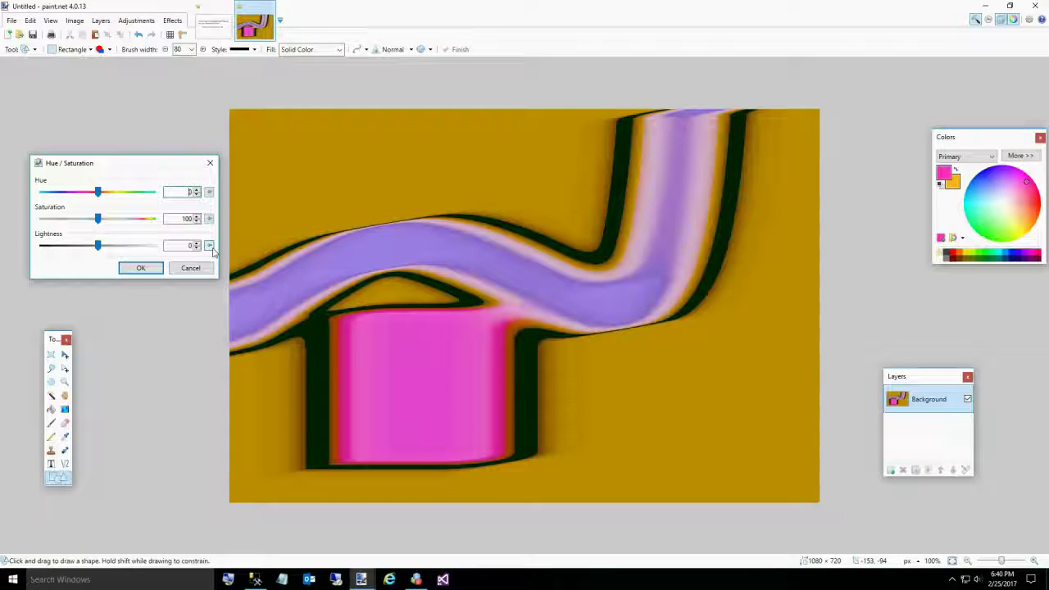
drag(97, 220, 151, 220)
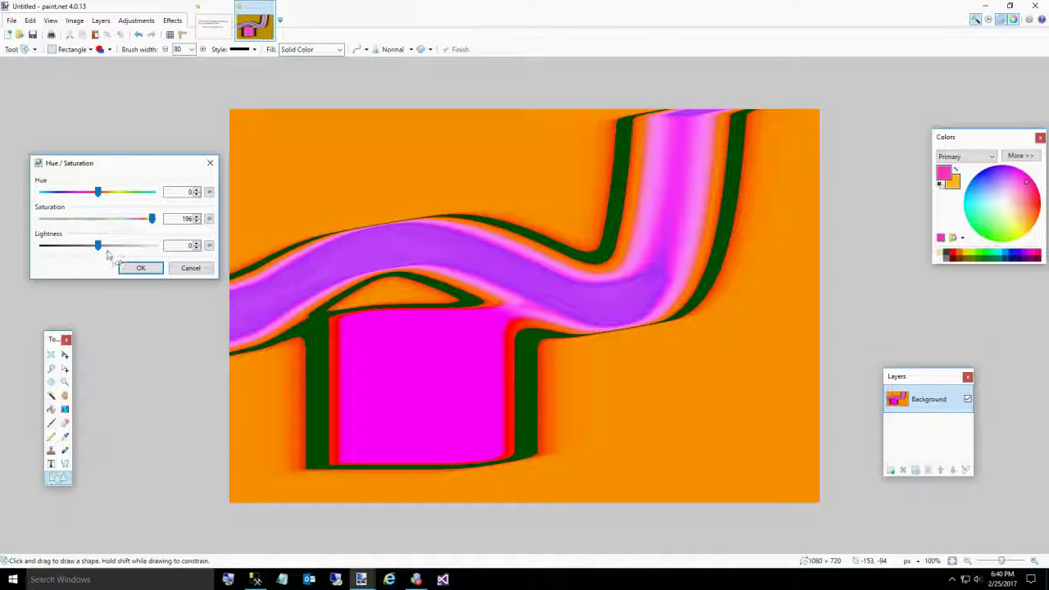
drag(98, 246, 132, 250)
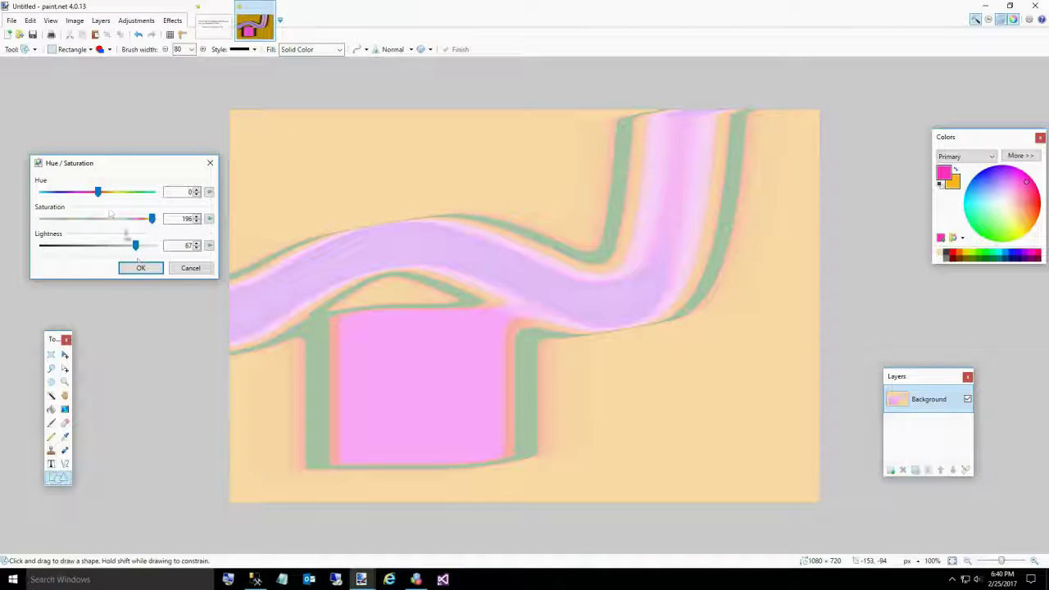
drag(98, 194, 44, 185)
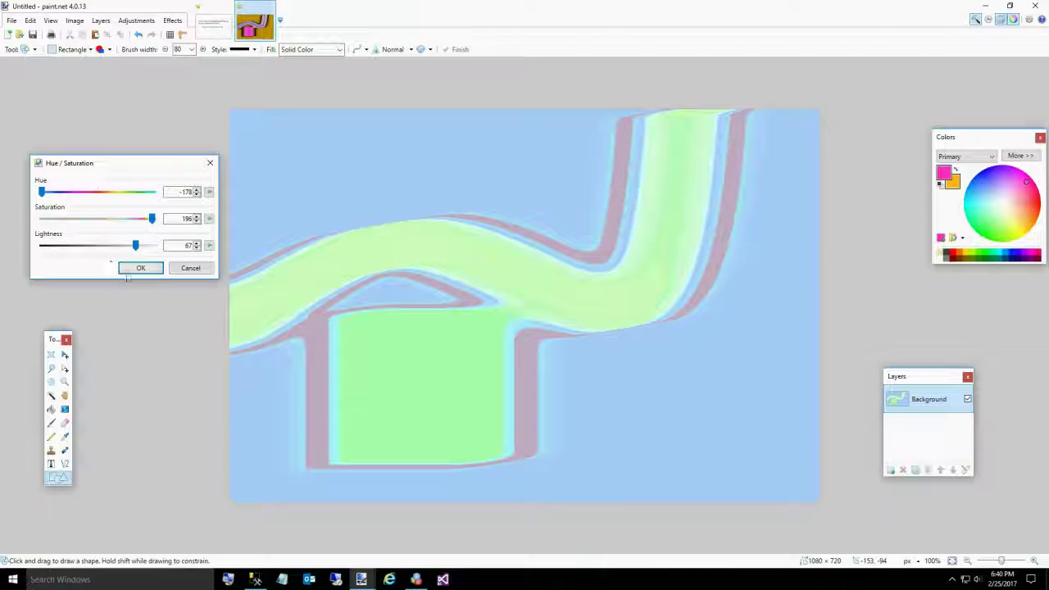
click(140, 268)
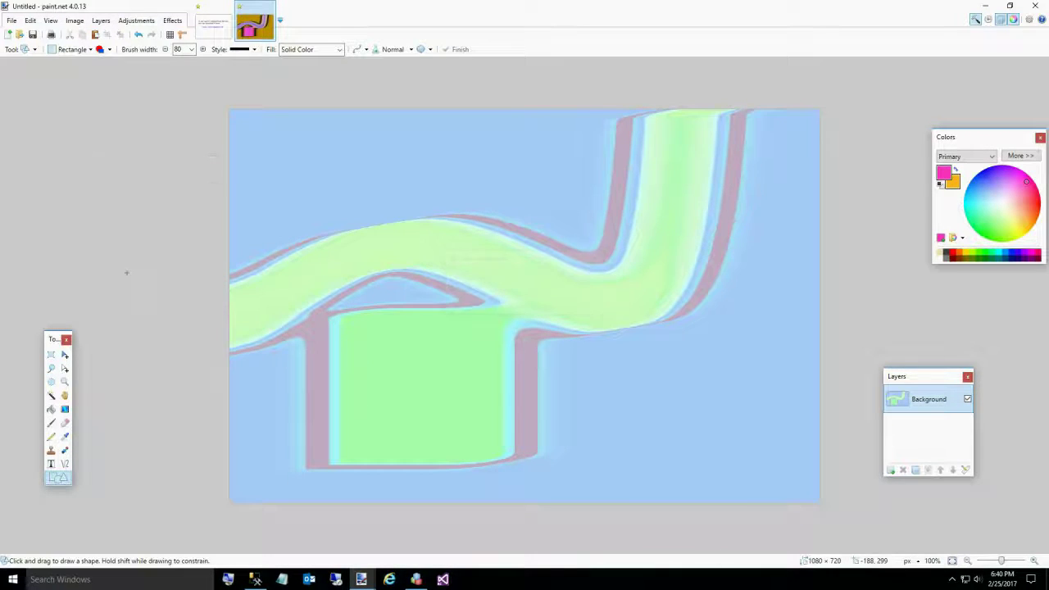
- Invert the image's colours, then apply Brightness 100 and Contrast 64
click(135, 22)
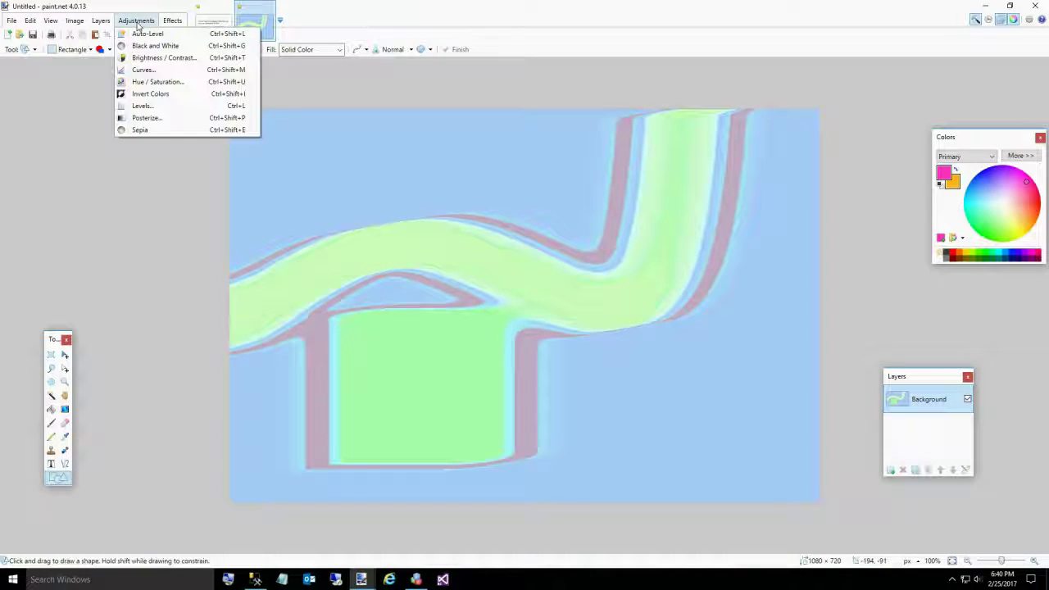
click(150, 94)
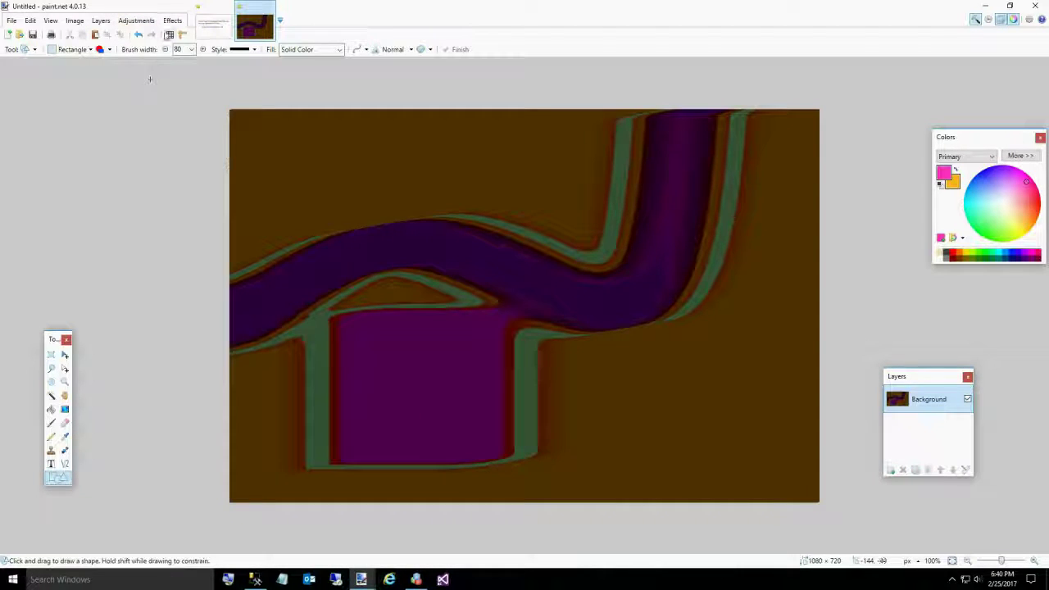
click(172, 21)
mouse_move(136, 21)
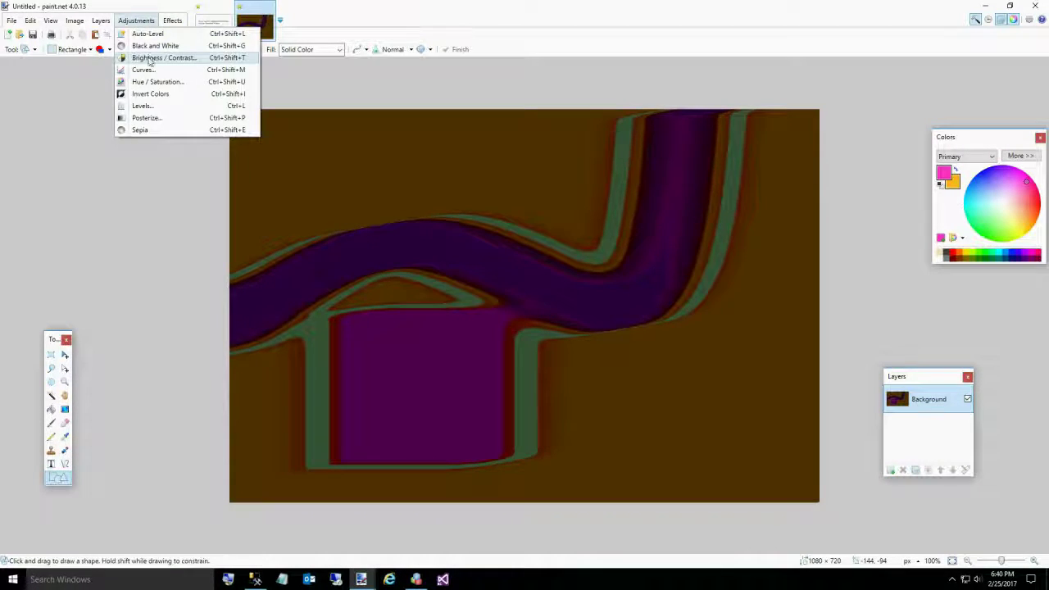
click(150, 58)
drag(466, 271, 535, 297)
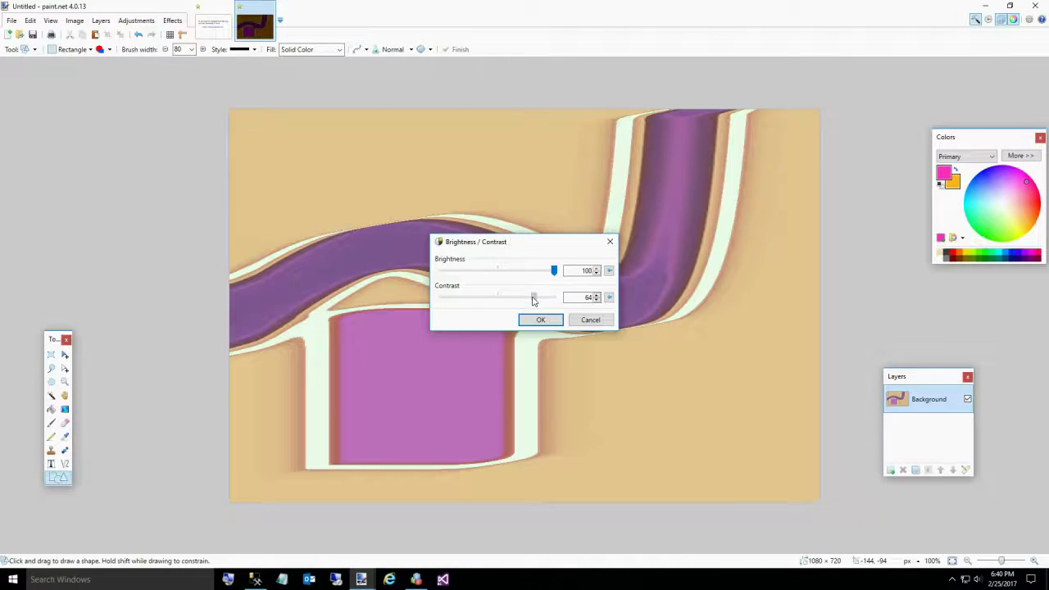
click(529, 323)
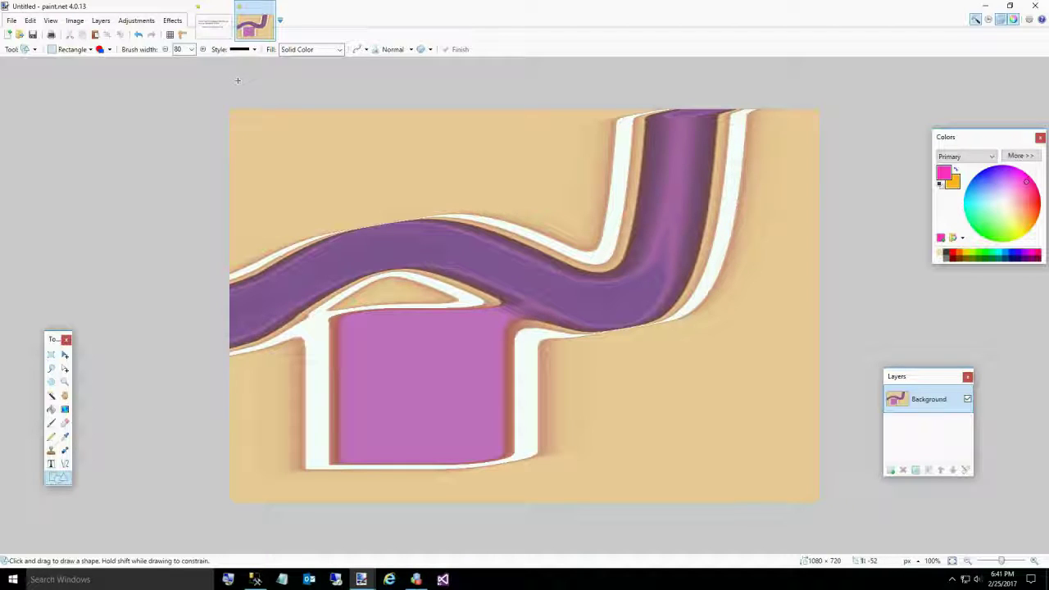
- Apply Tile Reflection at 30° with tile size 98.61 and curvature -8.74
click(172, 21)
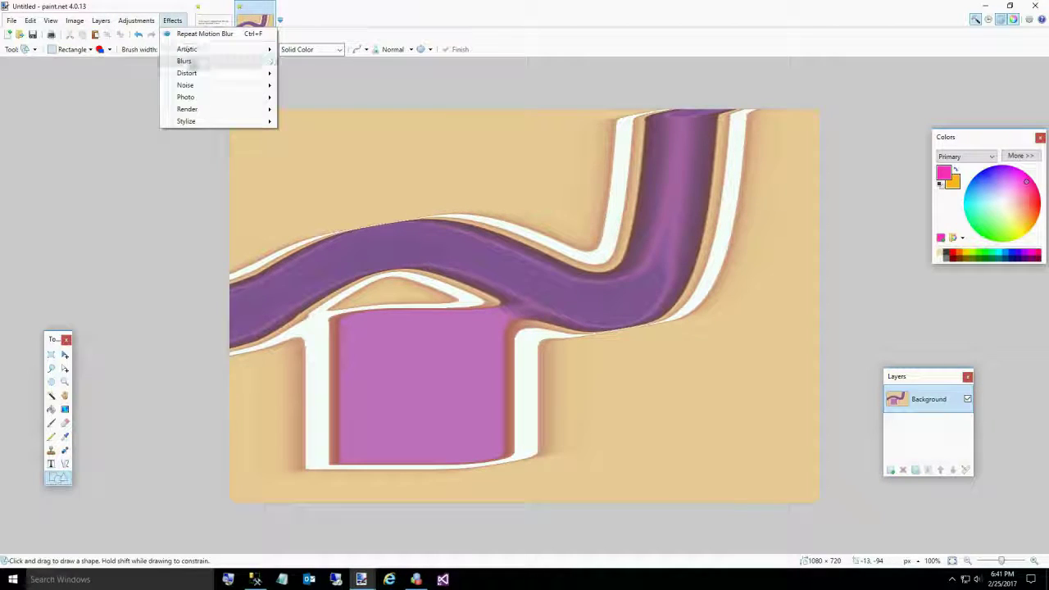
mouse_move(265, 109)
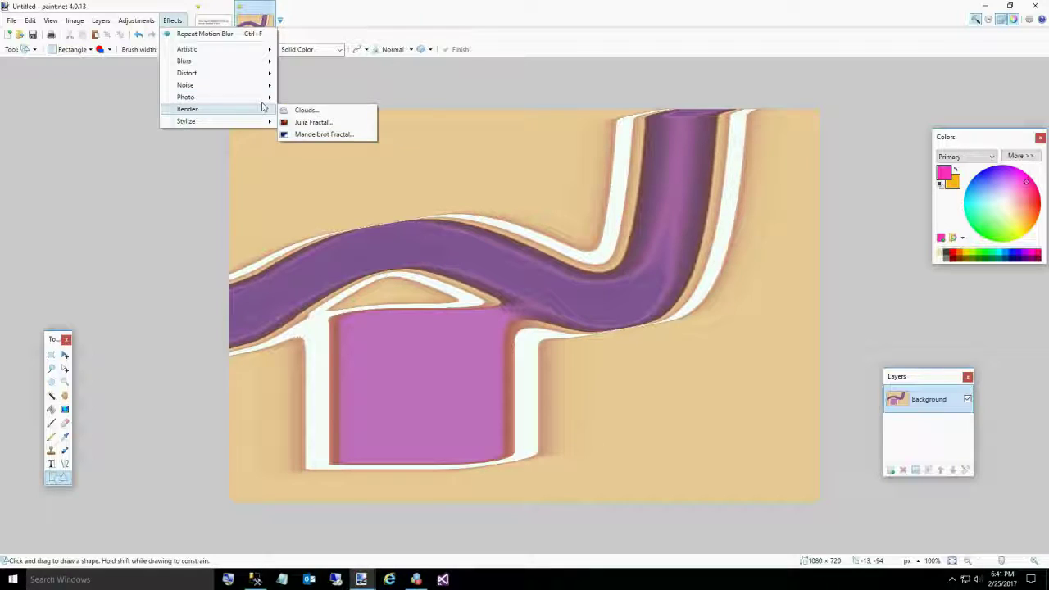
mouse_move(253, 78)
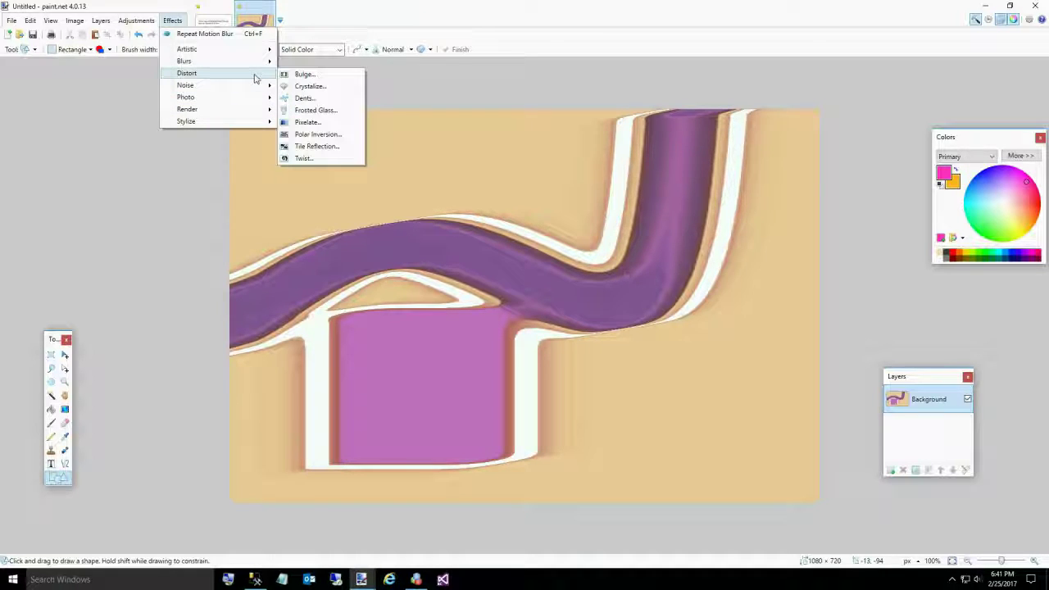
click(310, 146)
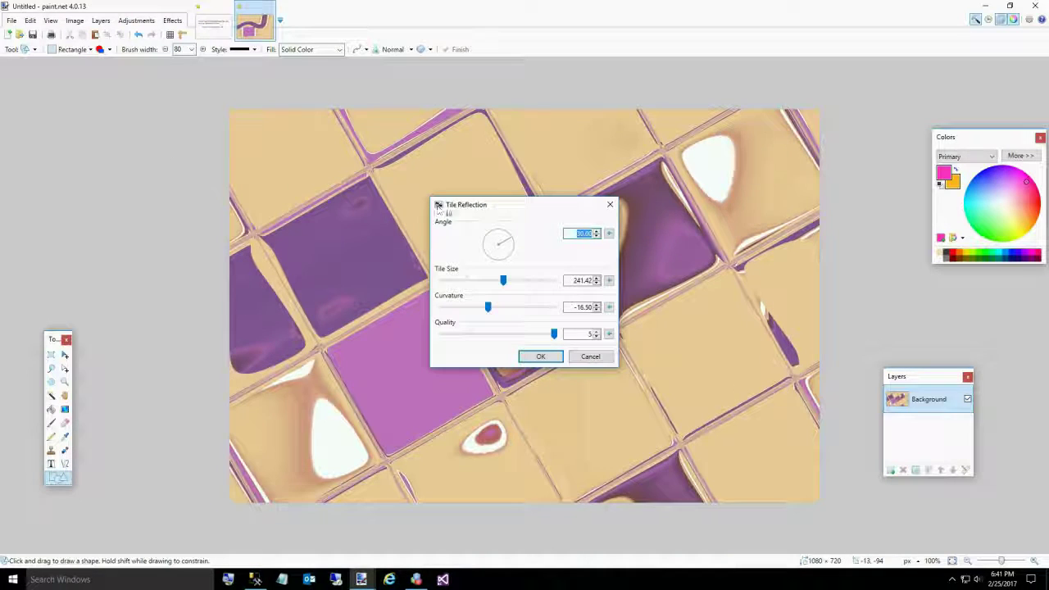
drag(470, 214, 59, 152)
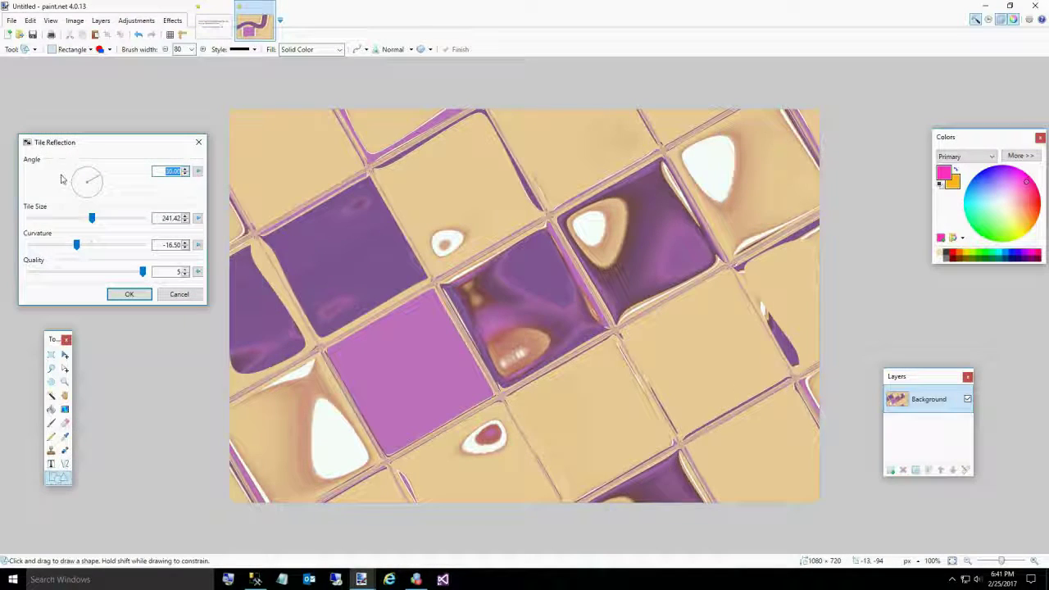
drag(95, 233, 85, 272)
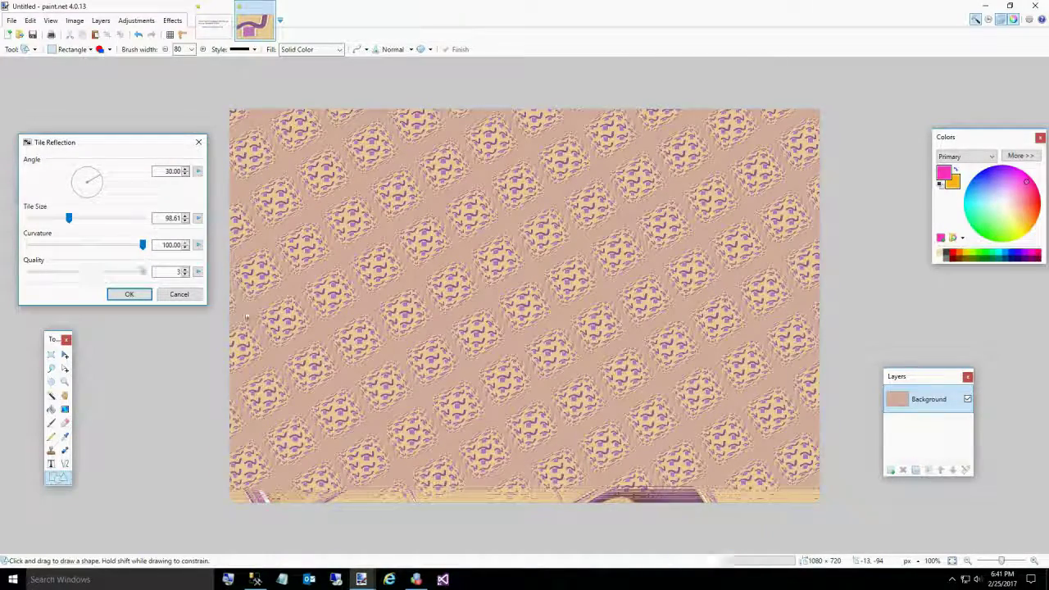
drag(142, 245, 81, 245)
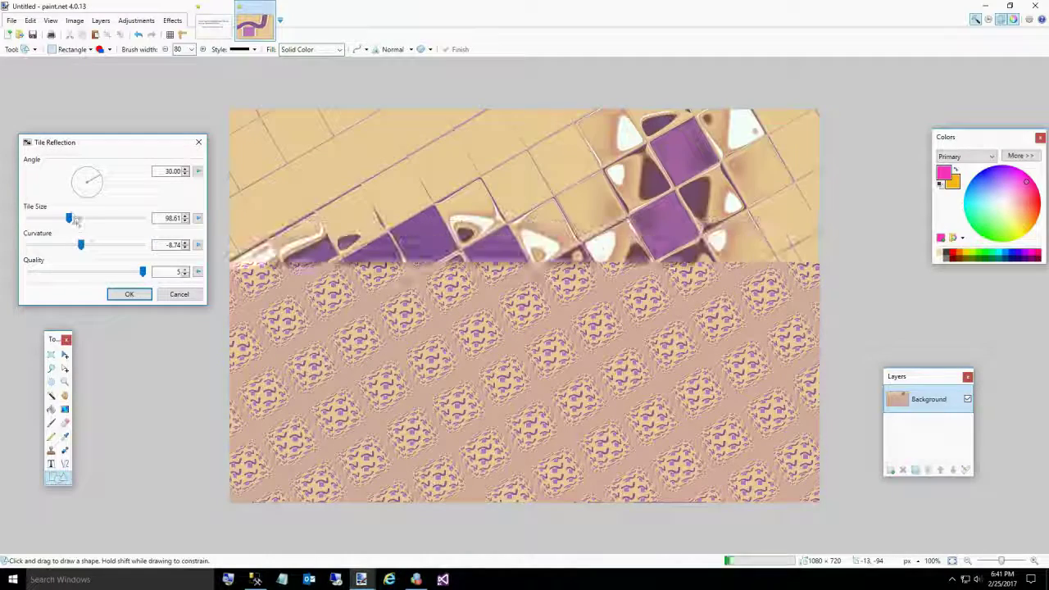
click(115, 295)
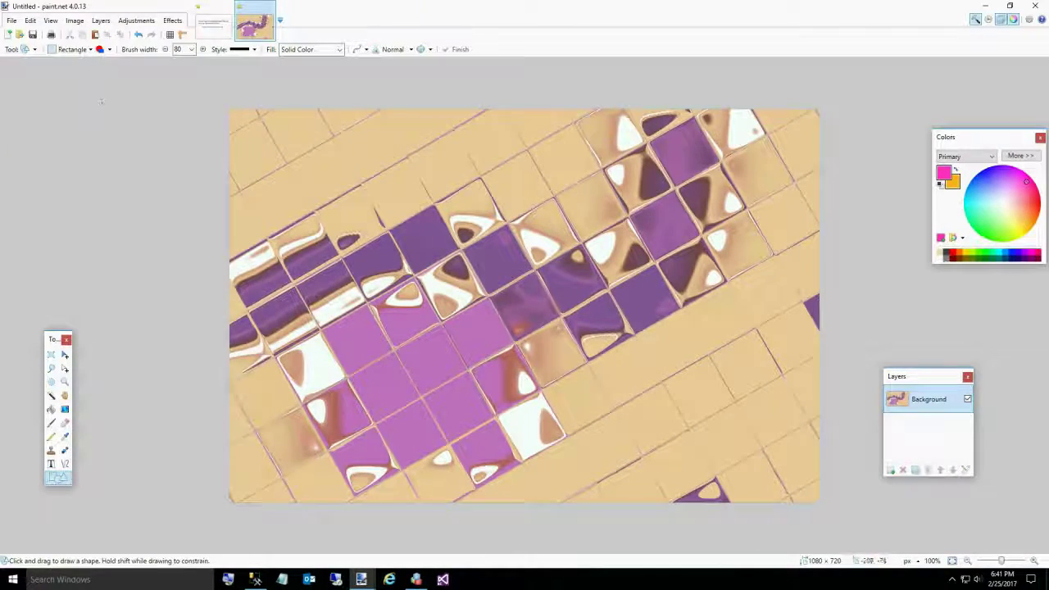
- Reset the Curves and apply an S-shaped luminosity curve that whitens the tan tiles
click(136, 21)
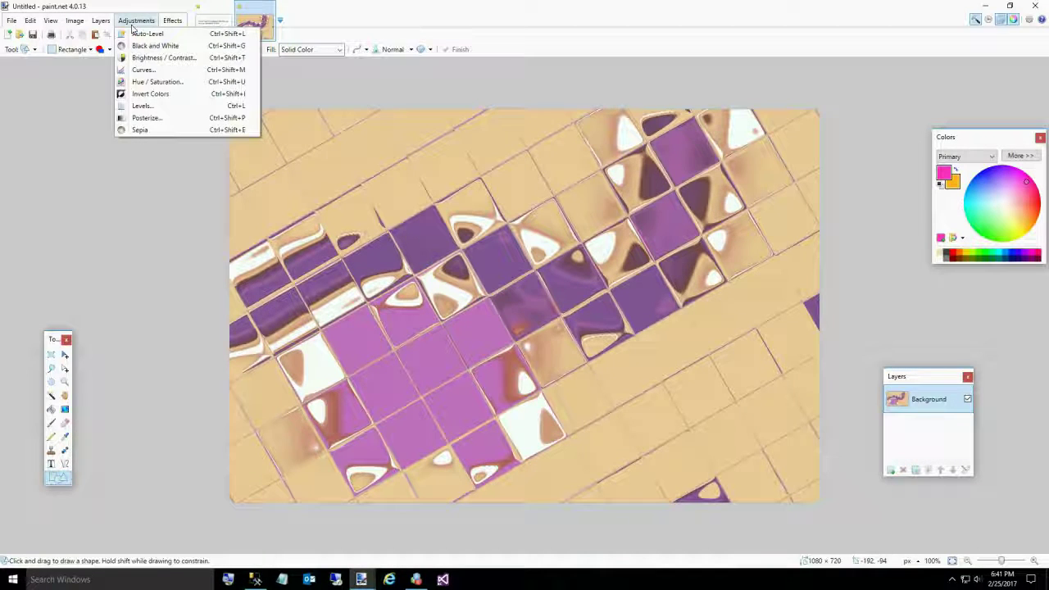
click(151, 71)
click(469, 389)
drag(463, 326, 532, 282)
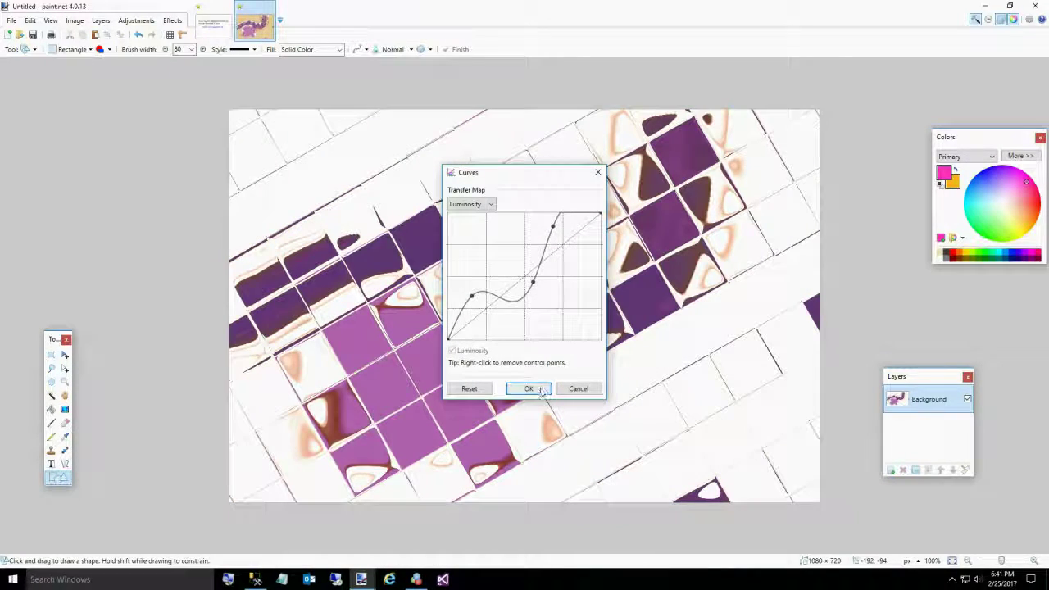
click(528, 389)
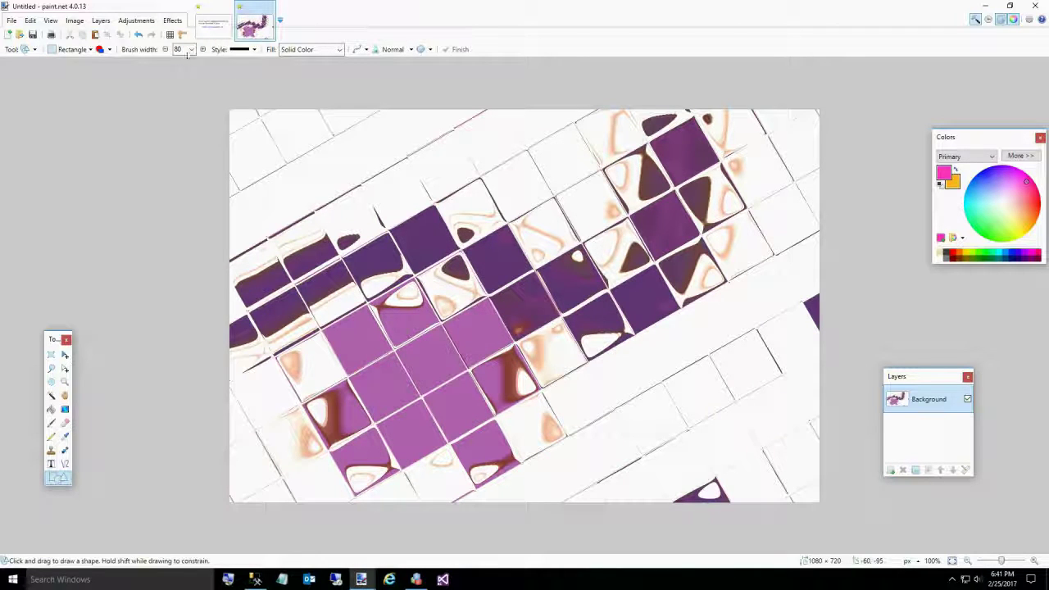
click(171, 22)
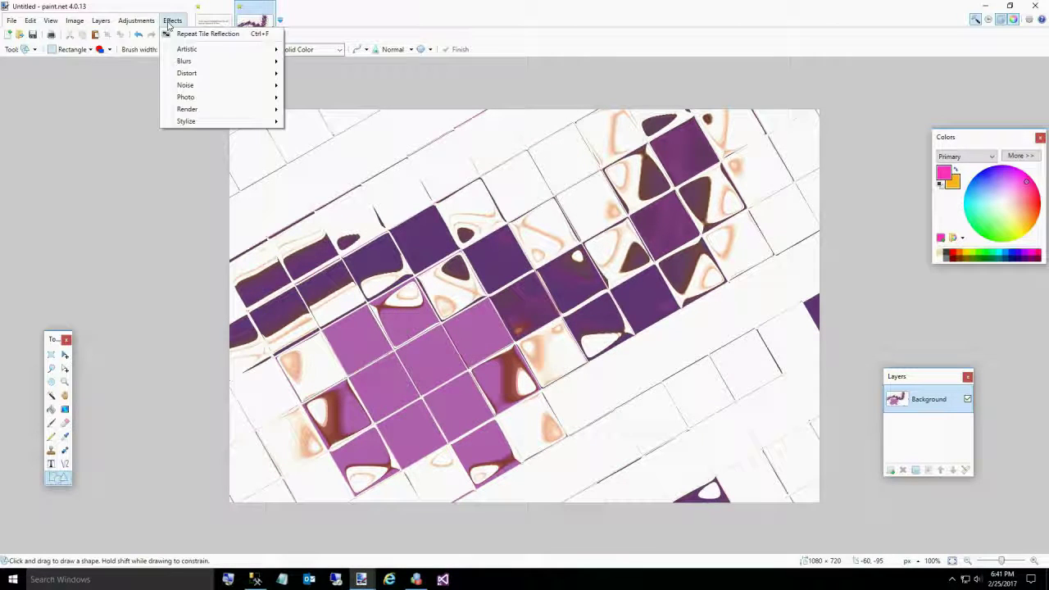
mouse_move(187, 75)
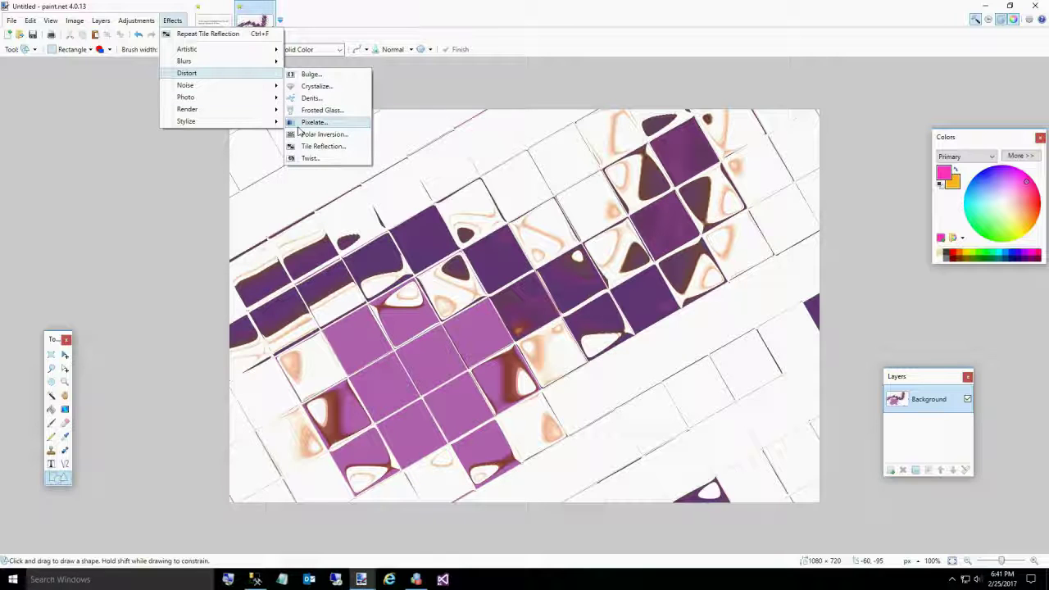
- Apply Frosted Glass with scatter radius about 31 and smoothness 7
click(308, 109)
drag(490, 229, 81, 160)
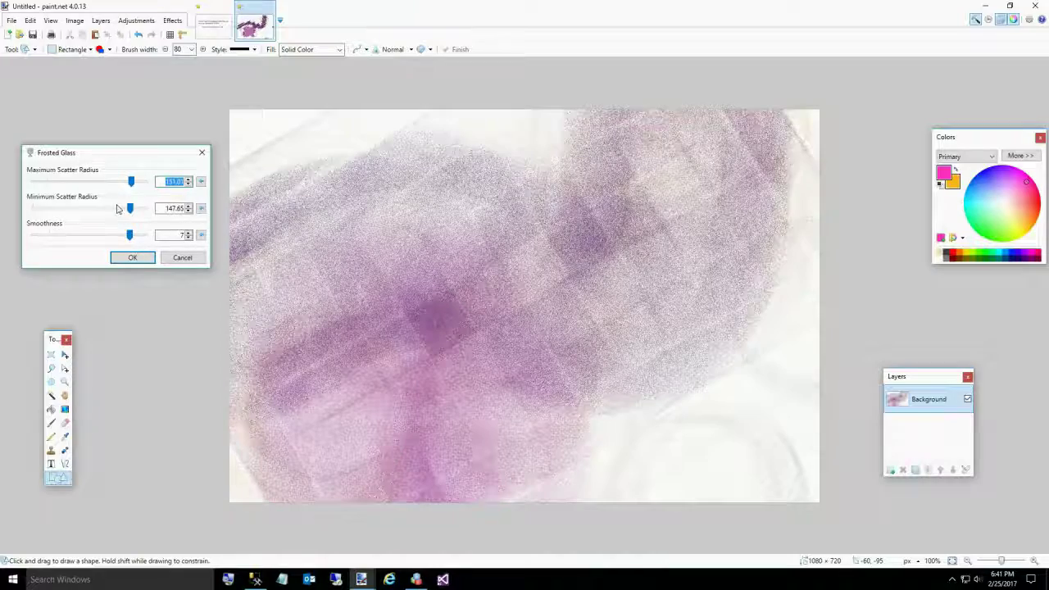
drag(126, 210, 77, 182)
drag(131, 235, 146, 235)
click(135, 259)
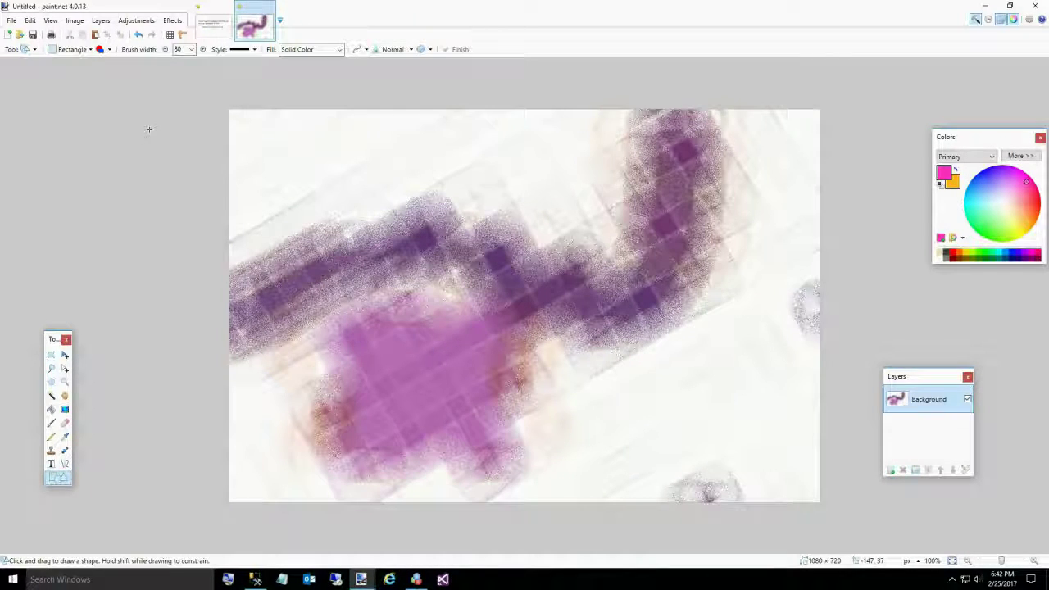
- Invert the colours again, then set Brightness 55 and Contrast 67
click(136, 21)
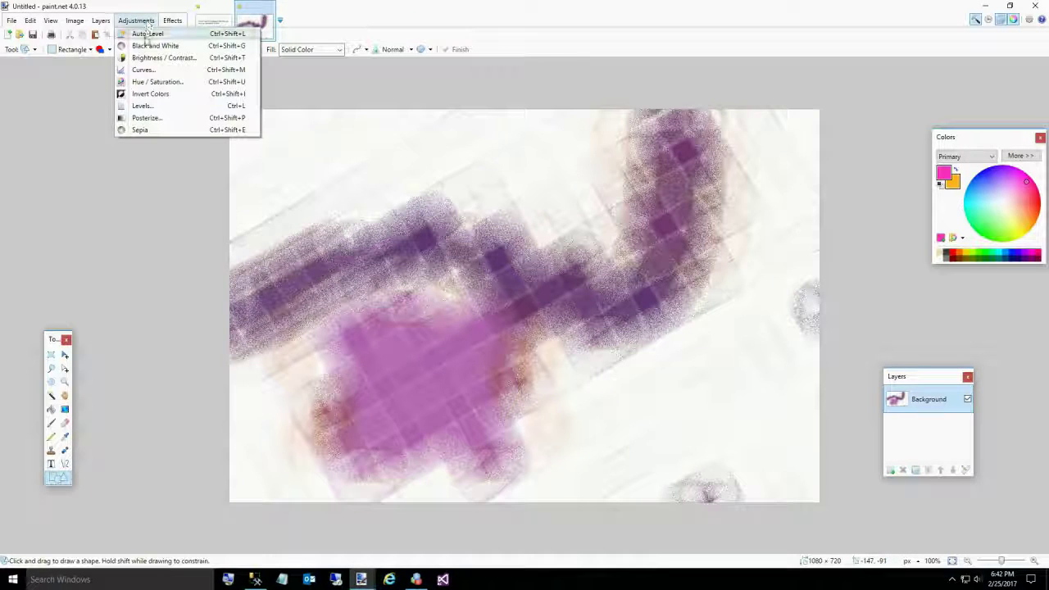
click(146, 94)
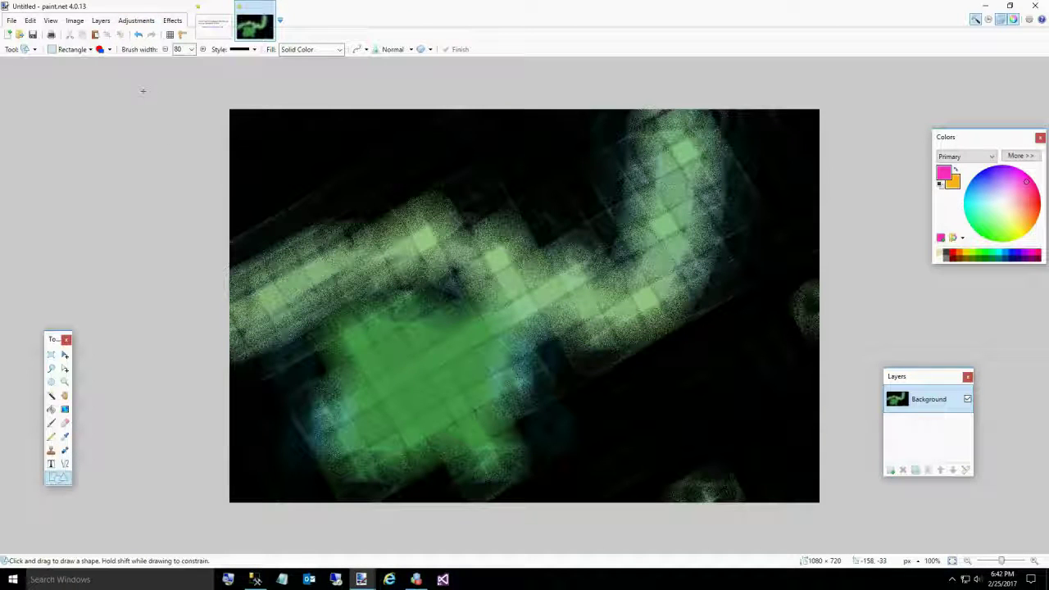
click(151, 22)
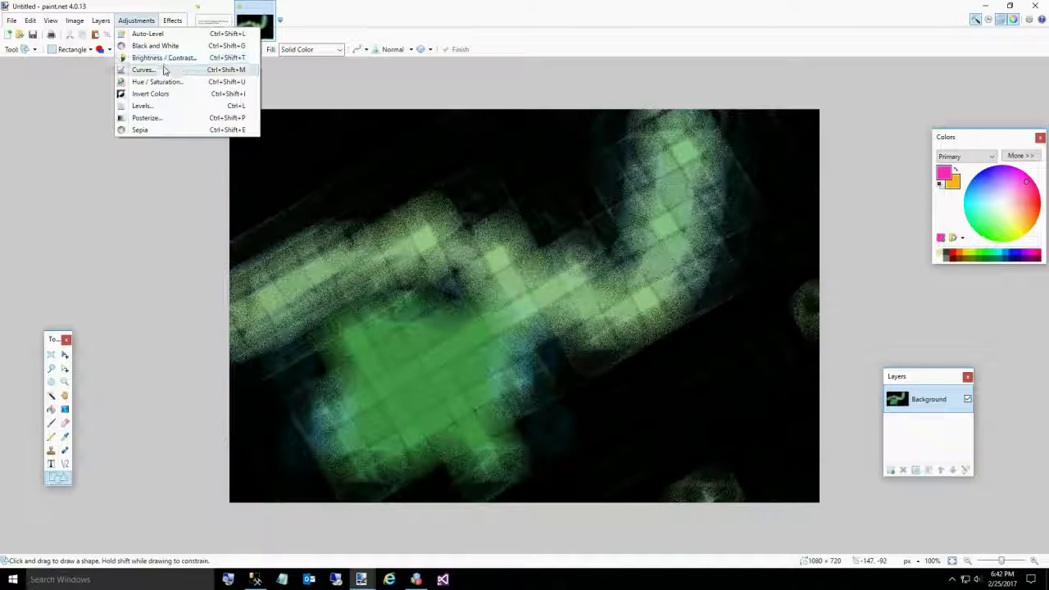
click(164, 57)
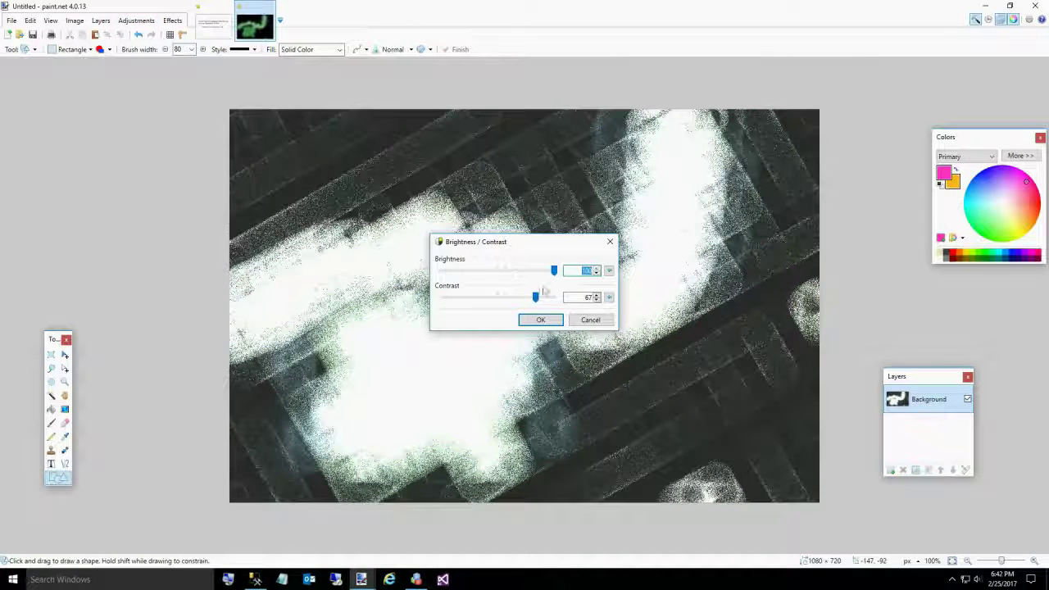
drag(553, 279, 528, 270)
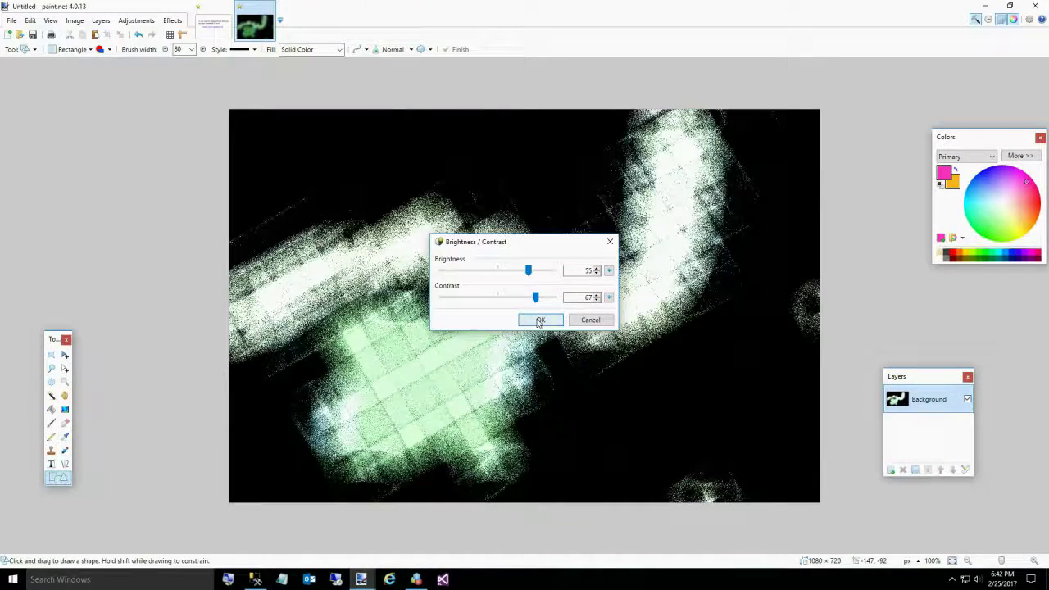
click(540, 320)
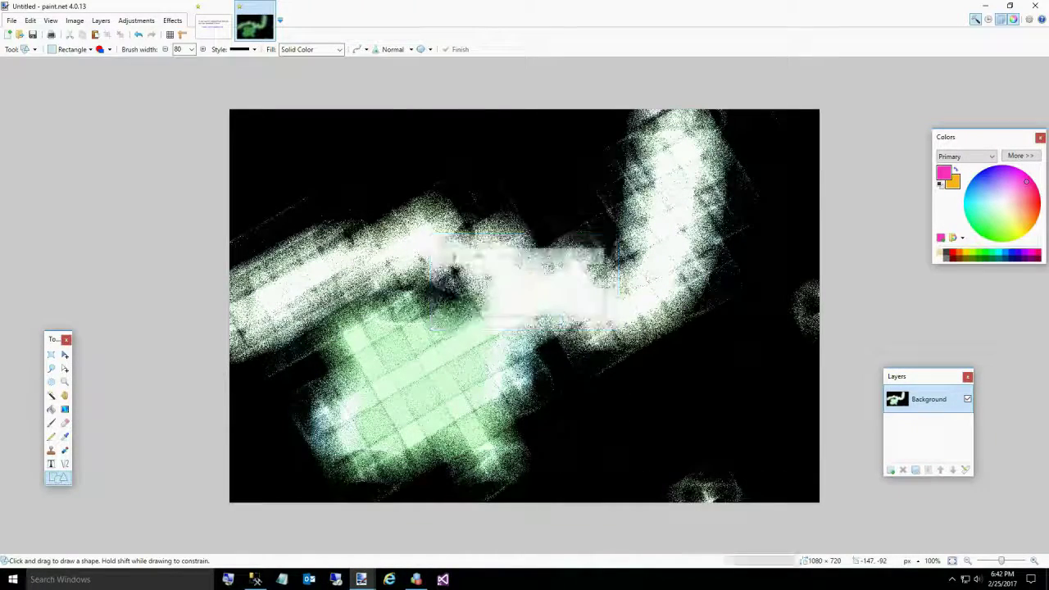
click(142, 22)
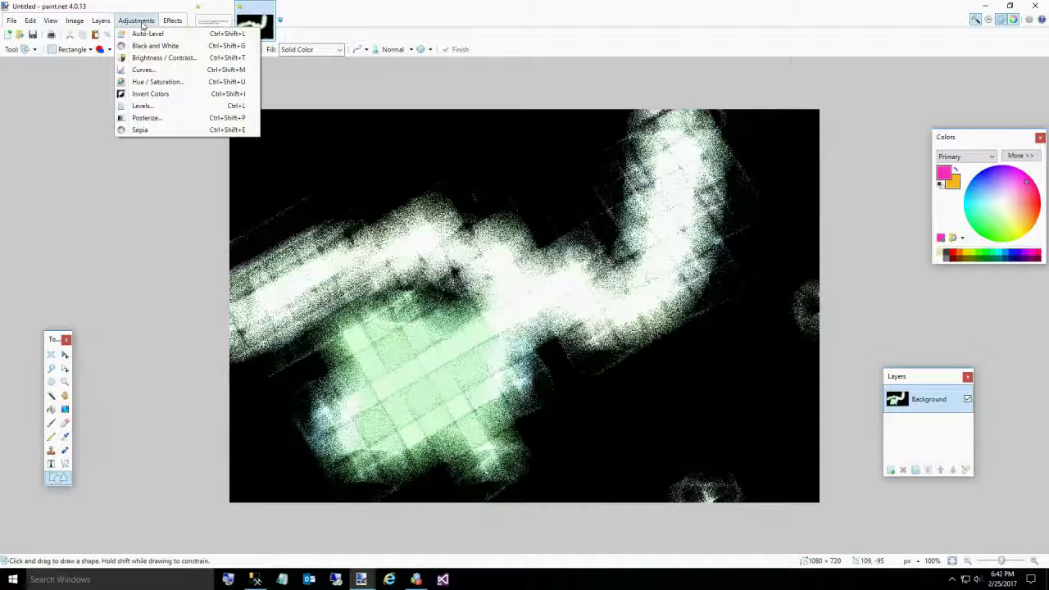
- Reset Hue / Saturation, then apply hue 72, saturation 193 and lightness 5
click(153, 82)
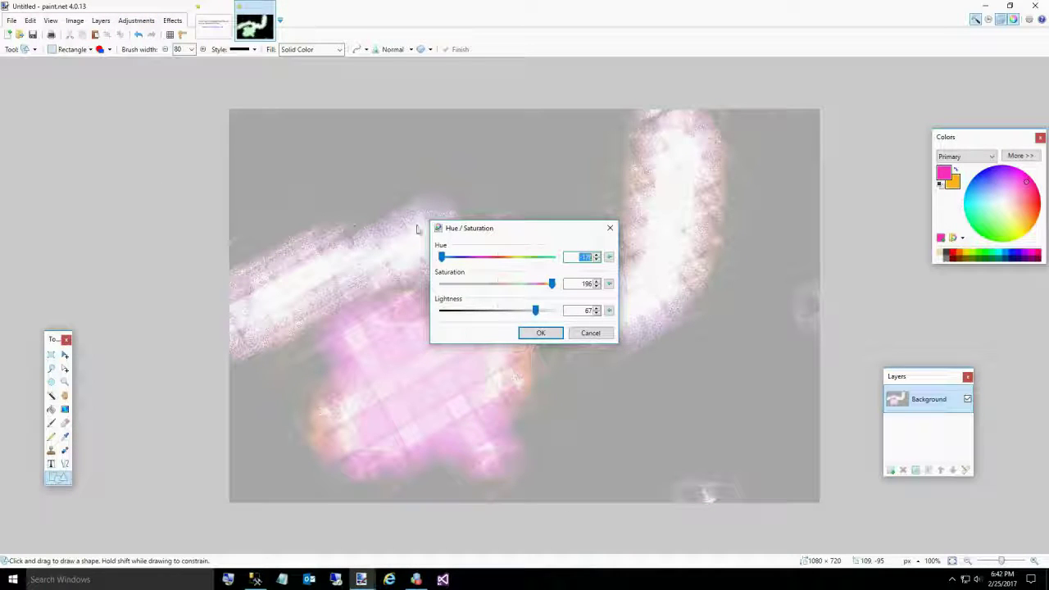
drag(459, 229, 57, 163)
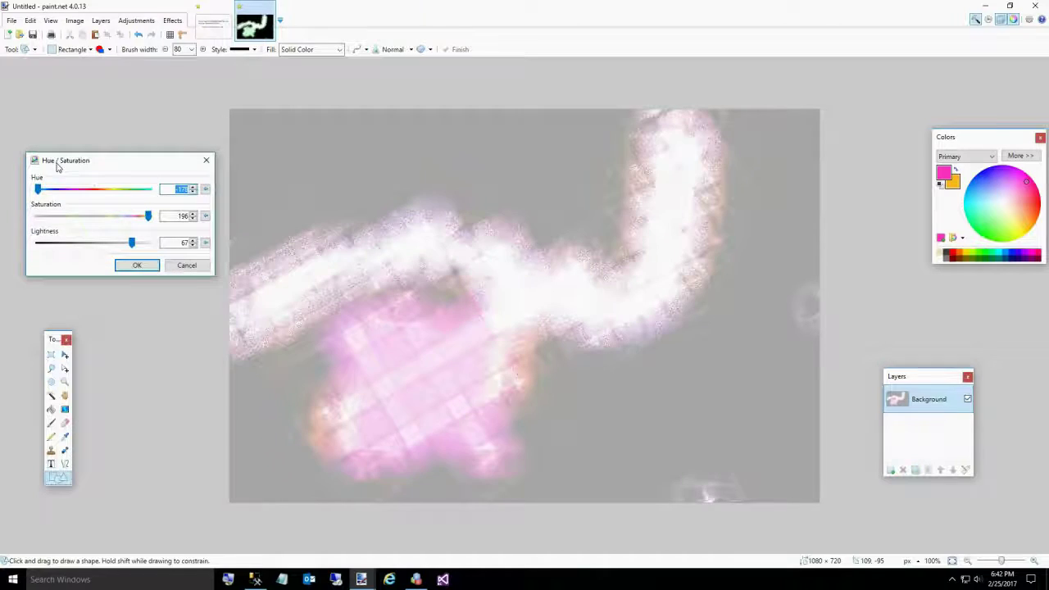
click(206, 190)
click(206, 218)
click(206, 245)
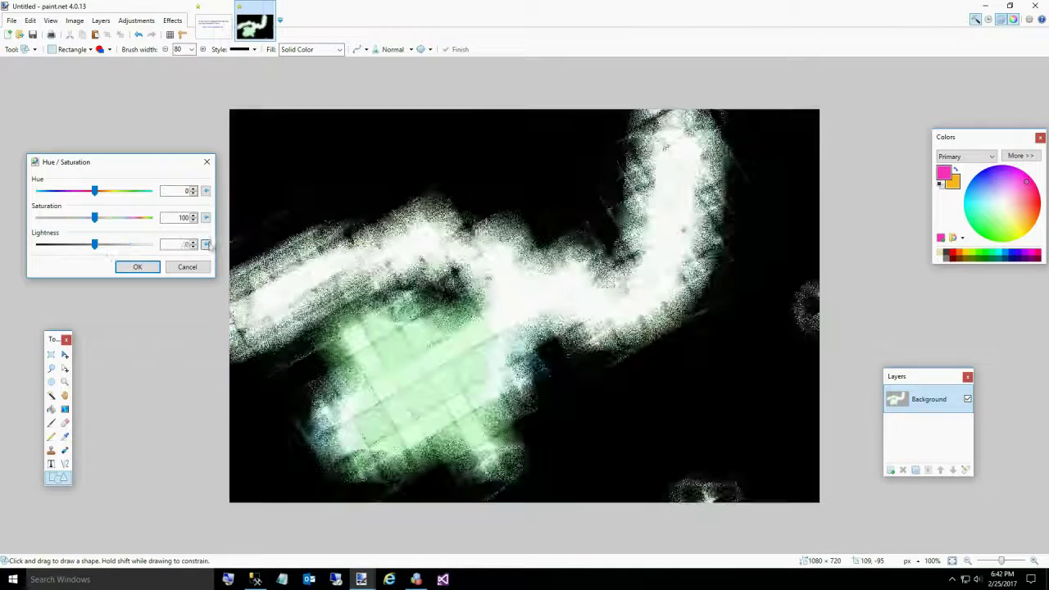
drag(96, 216, 147, 217)
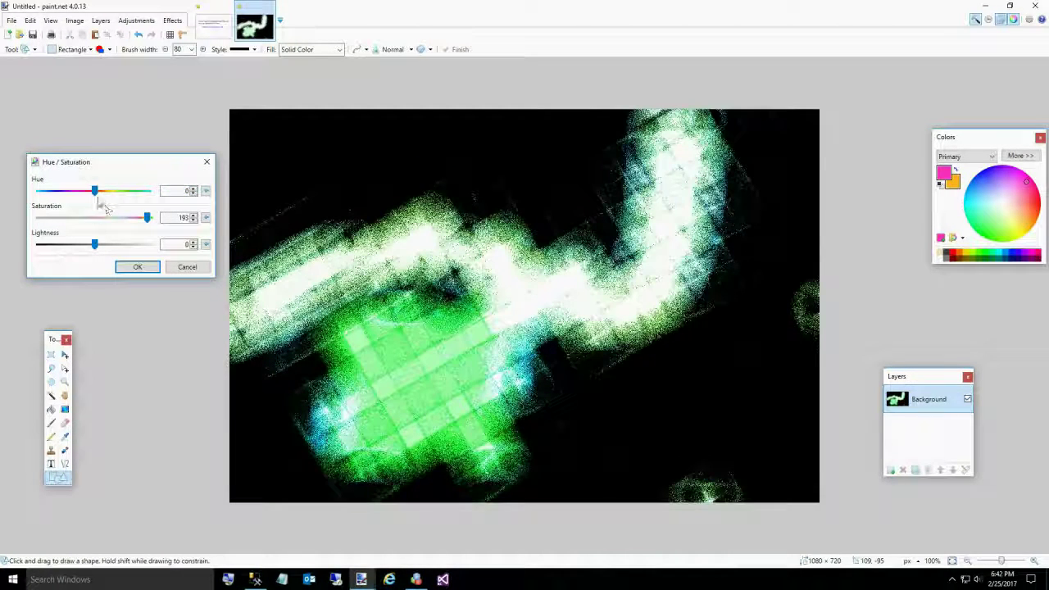
drag(95, 193, 115, 204)
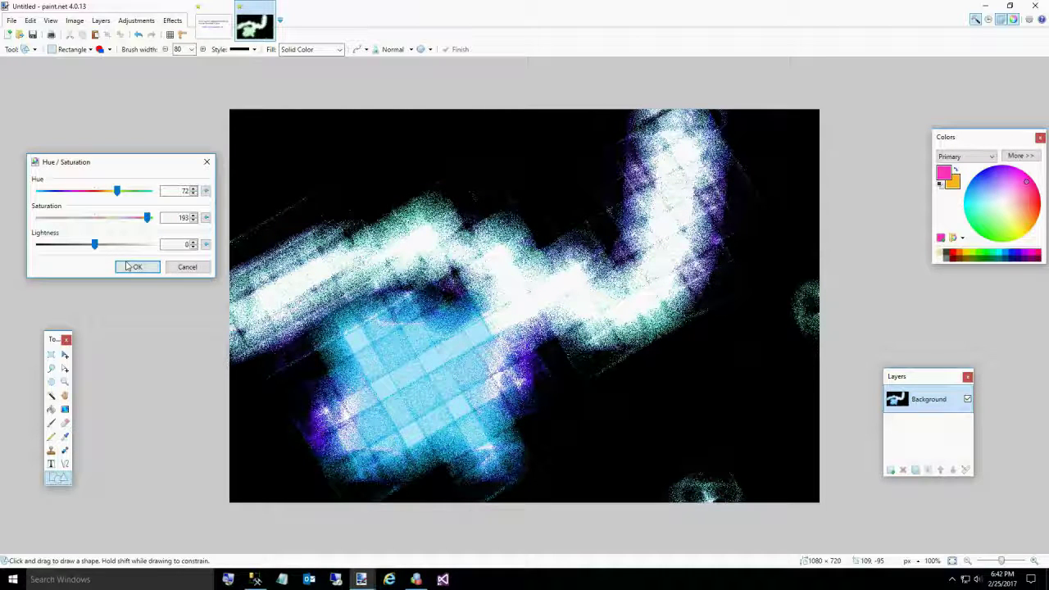
mouse_move(100, 251)
mouse_down()
mouse_move(95, 244)
mouse_move(133, 246)
mouse_move(135, 255)
mouse_move(97, 255)
mouse_up()
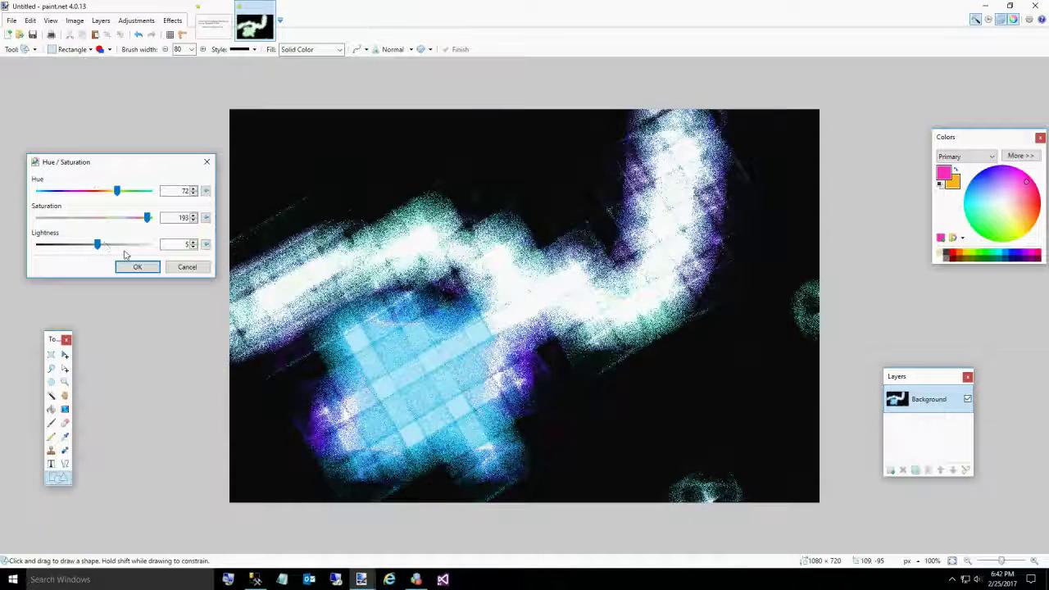
click(130, 266)
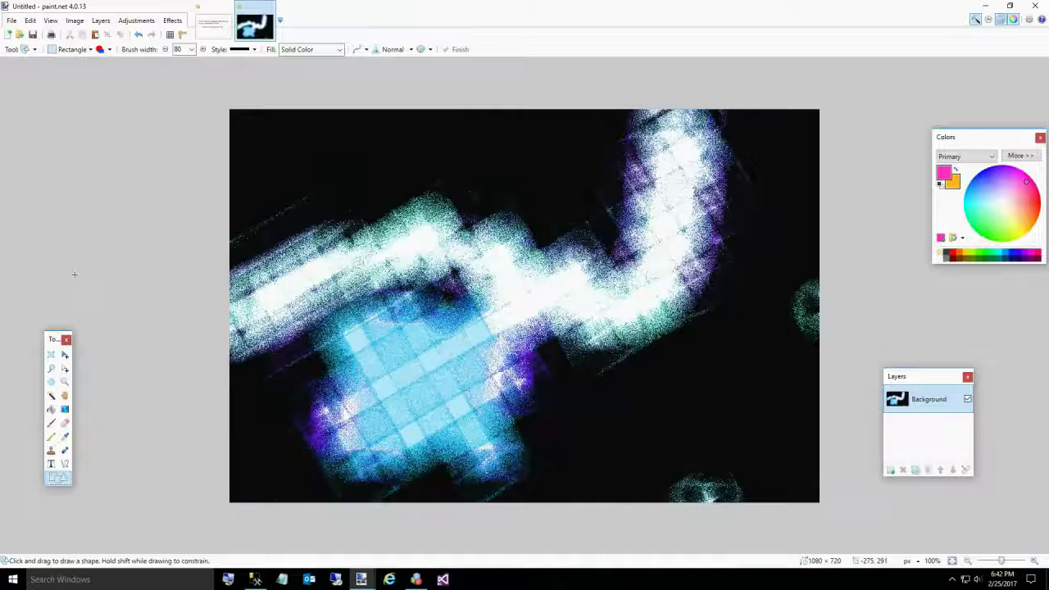
- Crop the image to a 597 × 499 selection of the lower-left tiled area
click(51, 354)
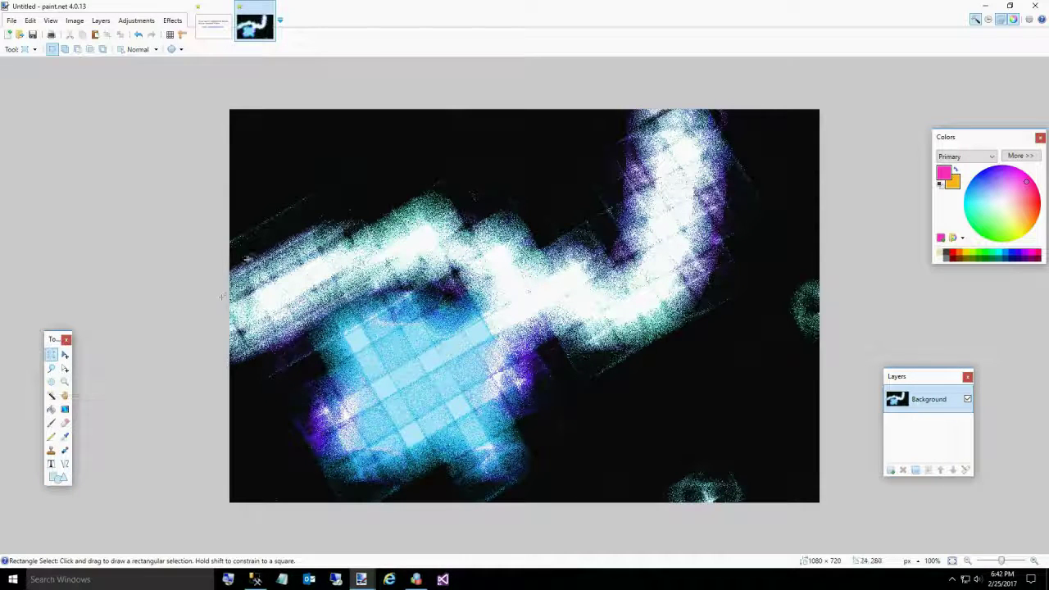
drag(258, 222, 584, 495)
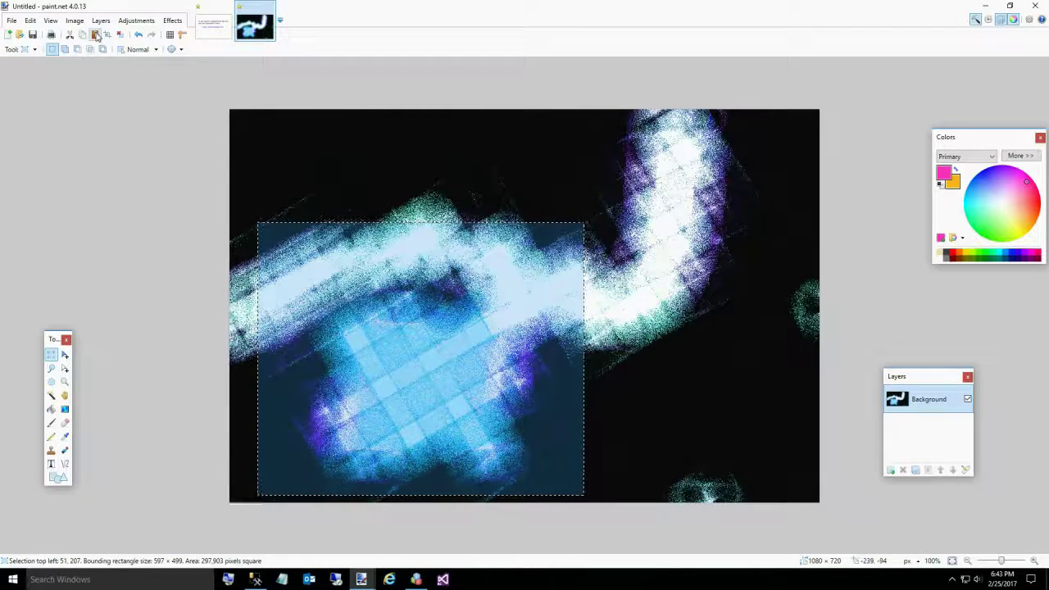
click(74, 20)
click(90, 34)
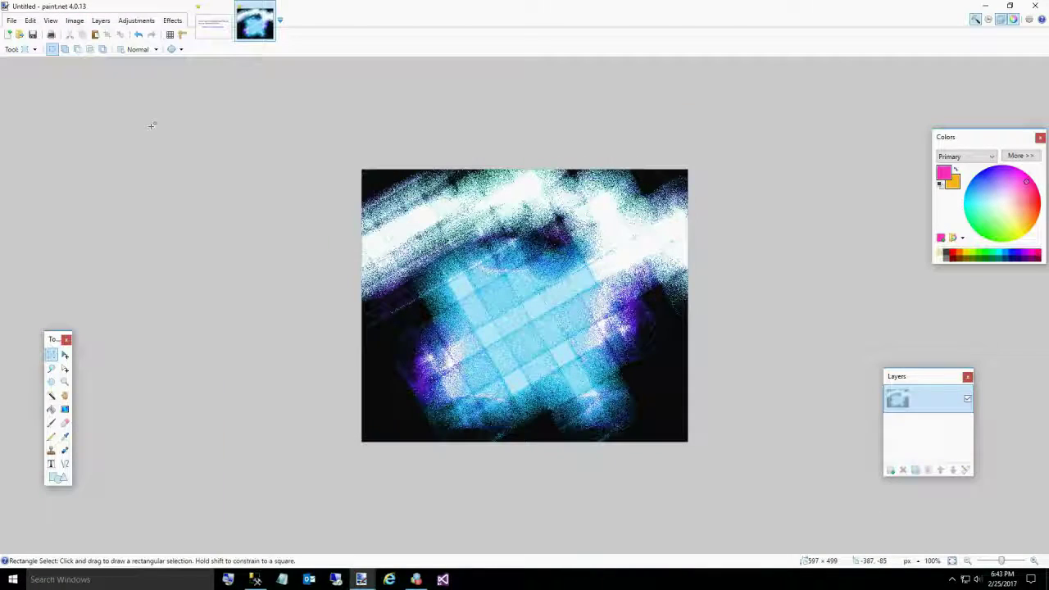
- Resize the cropped image to 1080 × 720
click(75, 20)
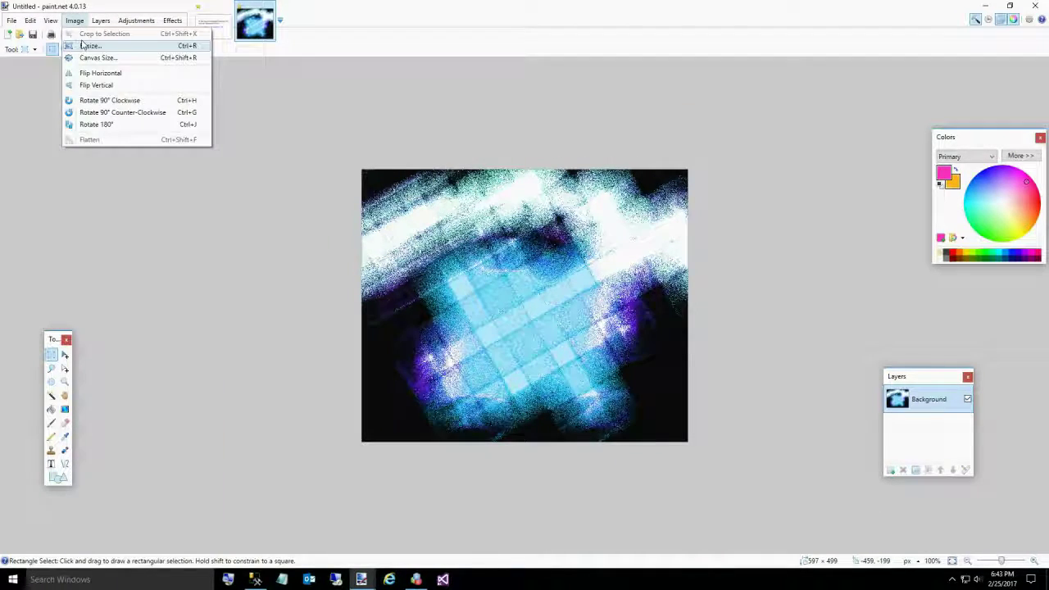
click(82, 43)
text(1080720)
key(Return)
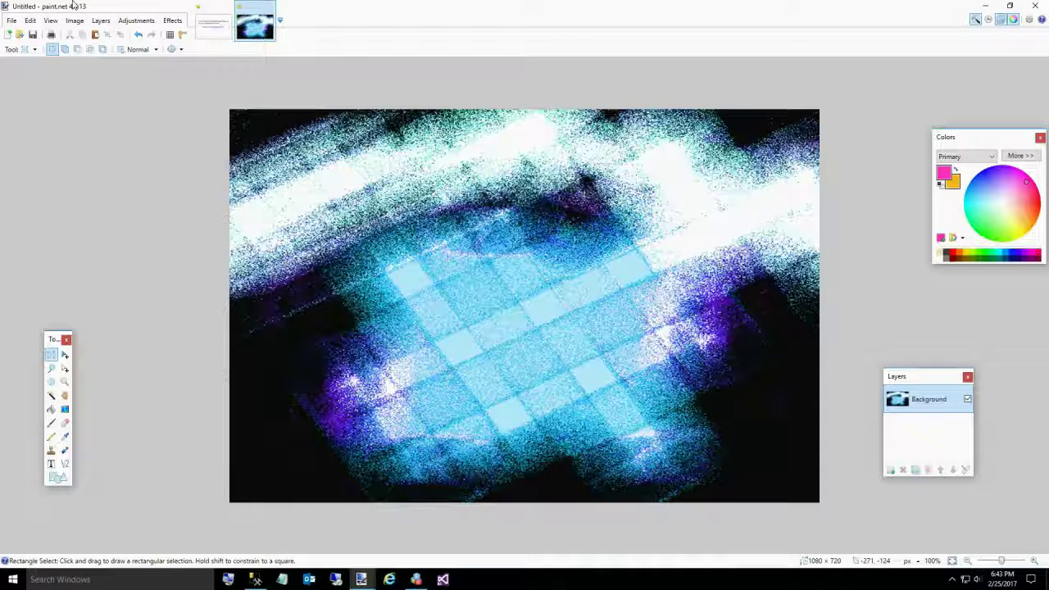
- Apply a Glow with radius 20, brightness -9 and contrast -28
click(169, 21)
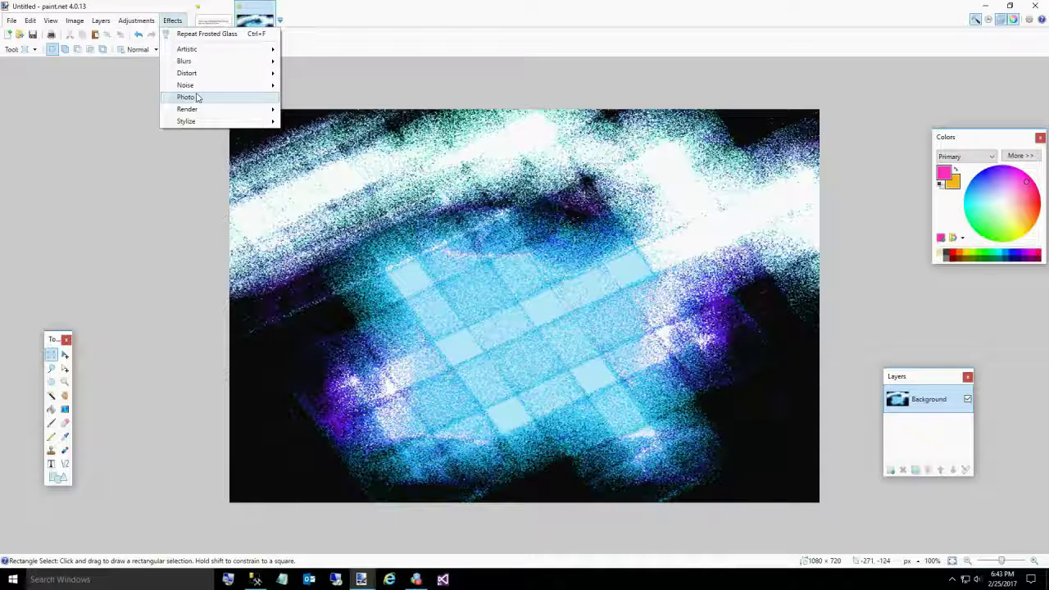
mouse_move(197, 98)
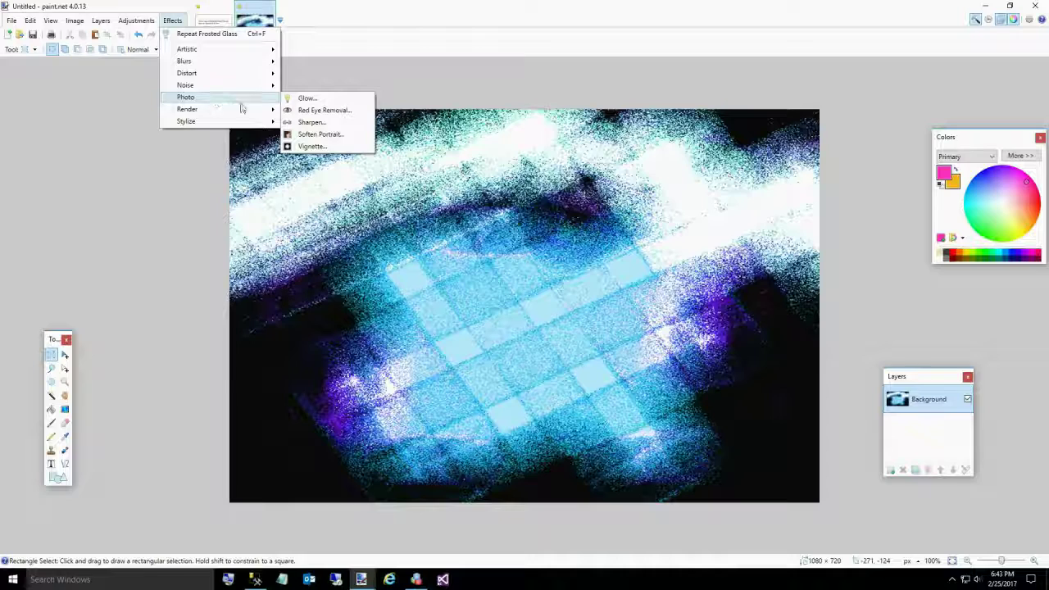
click(307, 98)
drag(482, 232, 148, 208)
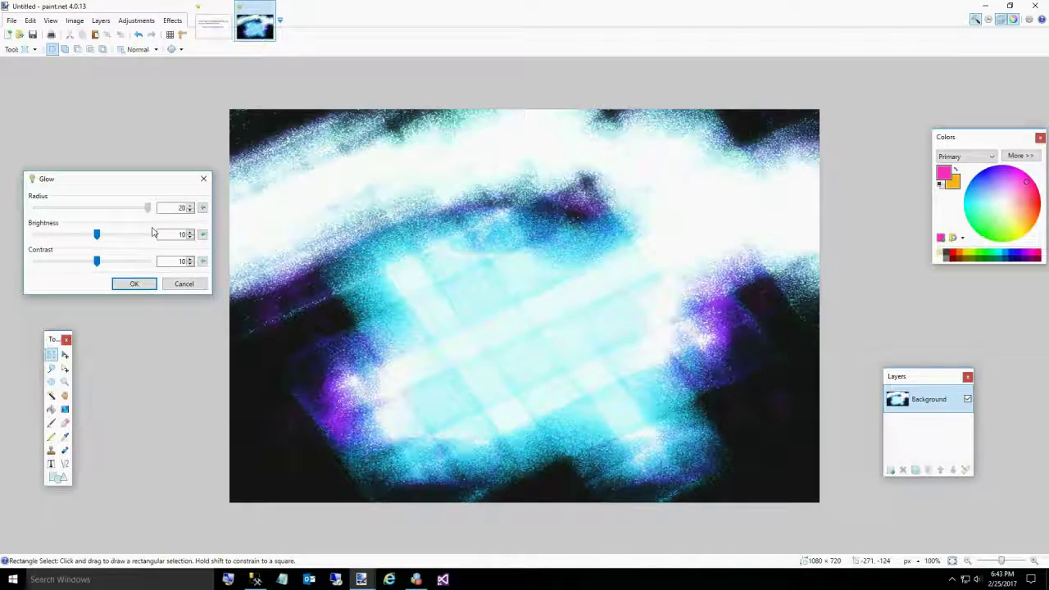
drag(102, 241, 75, 262)
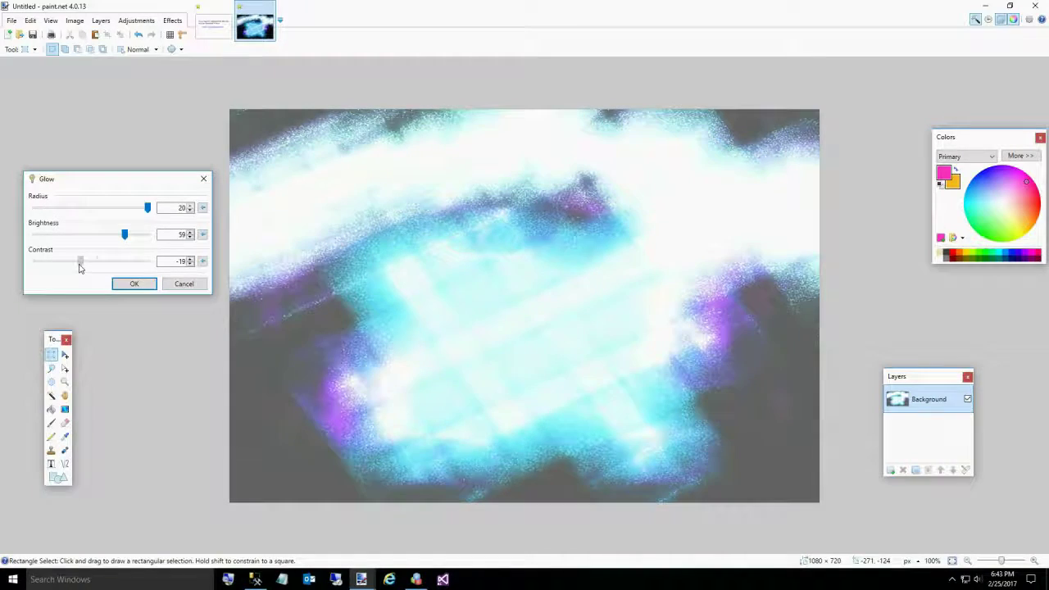
drag(122, 237, 84, 233)
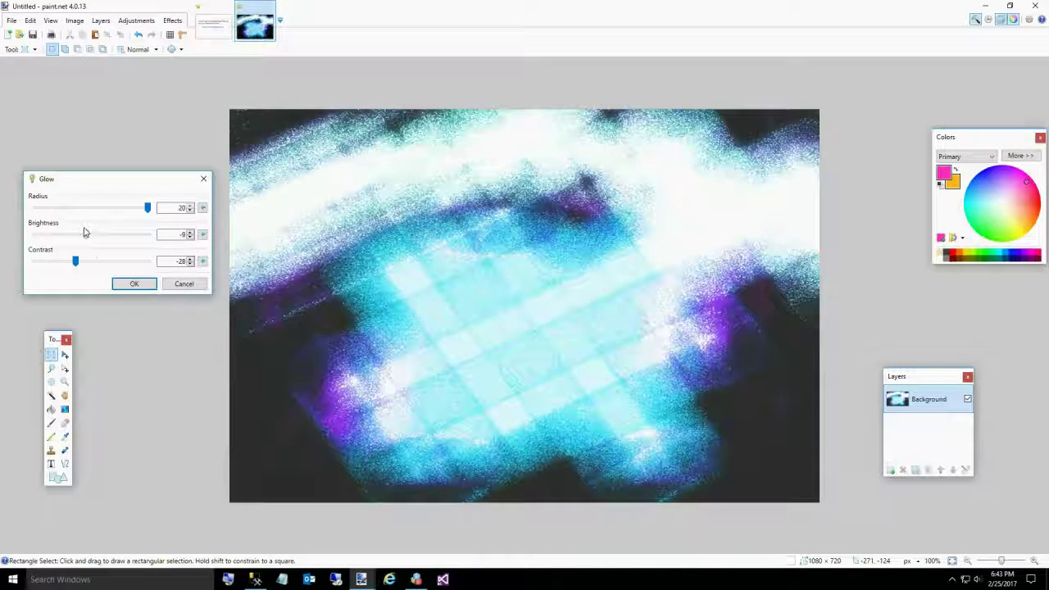
click(133, 284)
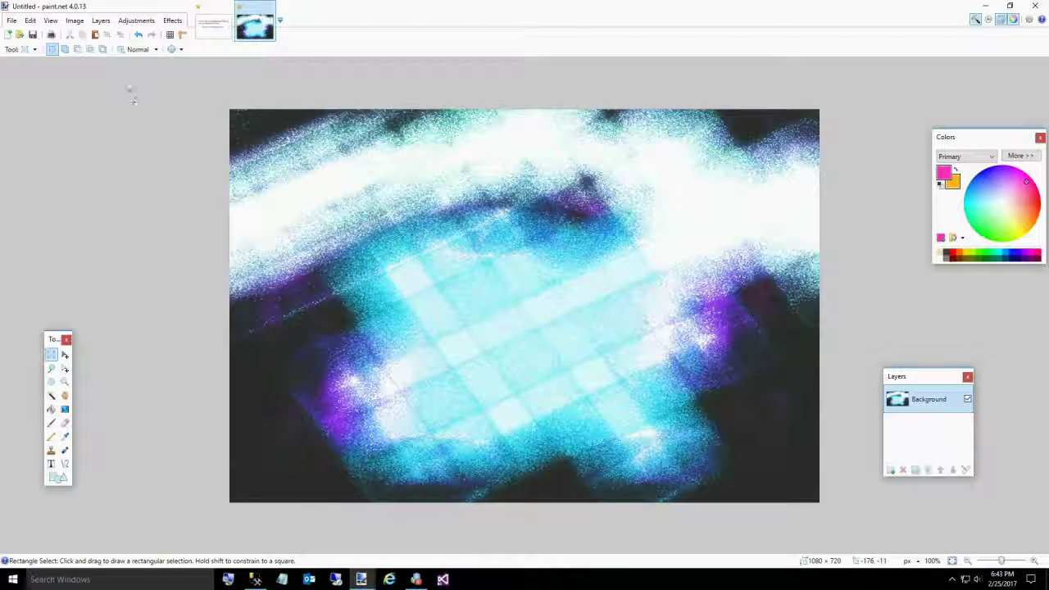
- Apply a Vignette with radius 0.28 and center moved up to -0.58, -0.39
click(172, 21)
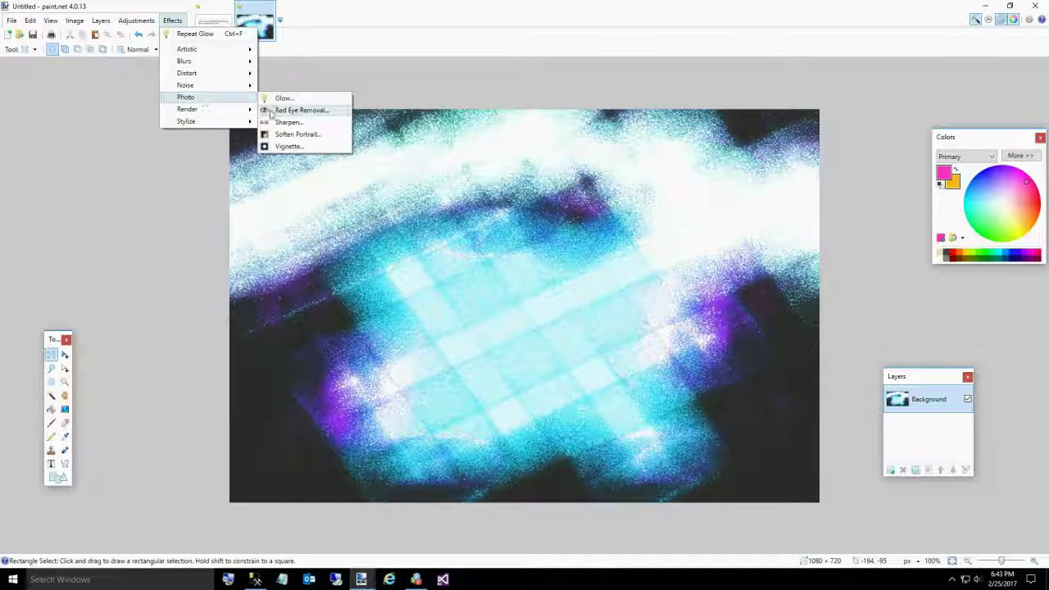
click(287, 146)
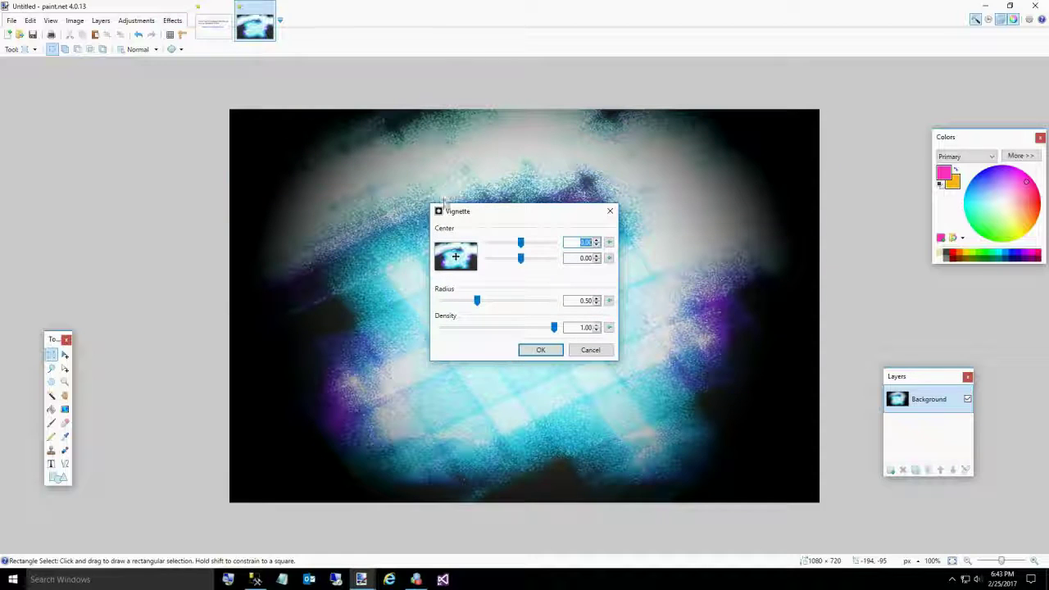
drag(486, 216, 86, 125)
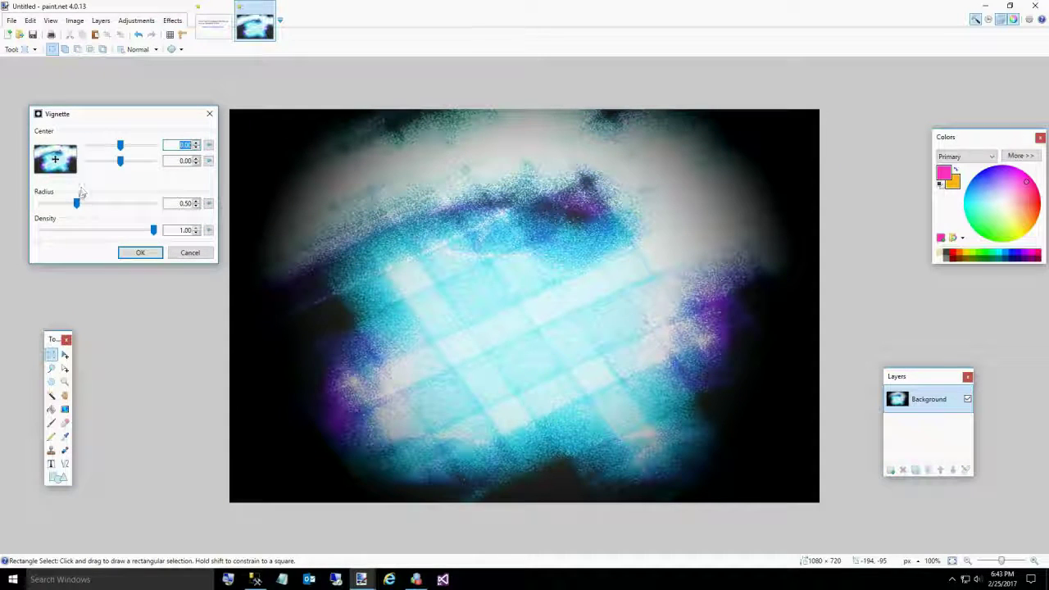
drag(78, 209, 66, 207)
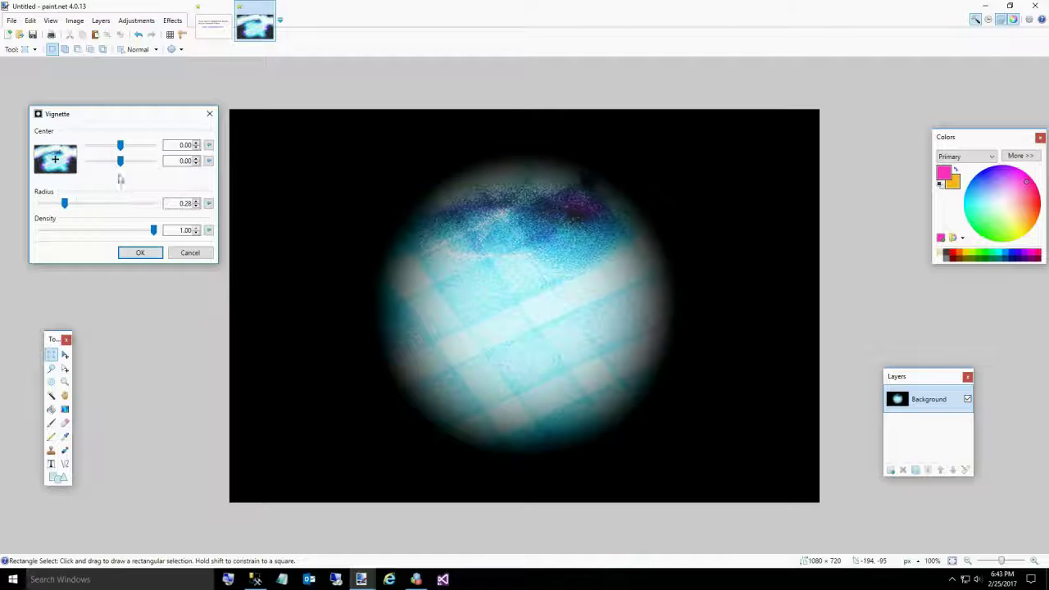
drag(120, 162, 103, 140)
click(134, 250)
- Apply a Zoom Blur with an offset centre, then repeat it once
click(172, 20)
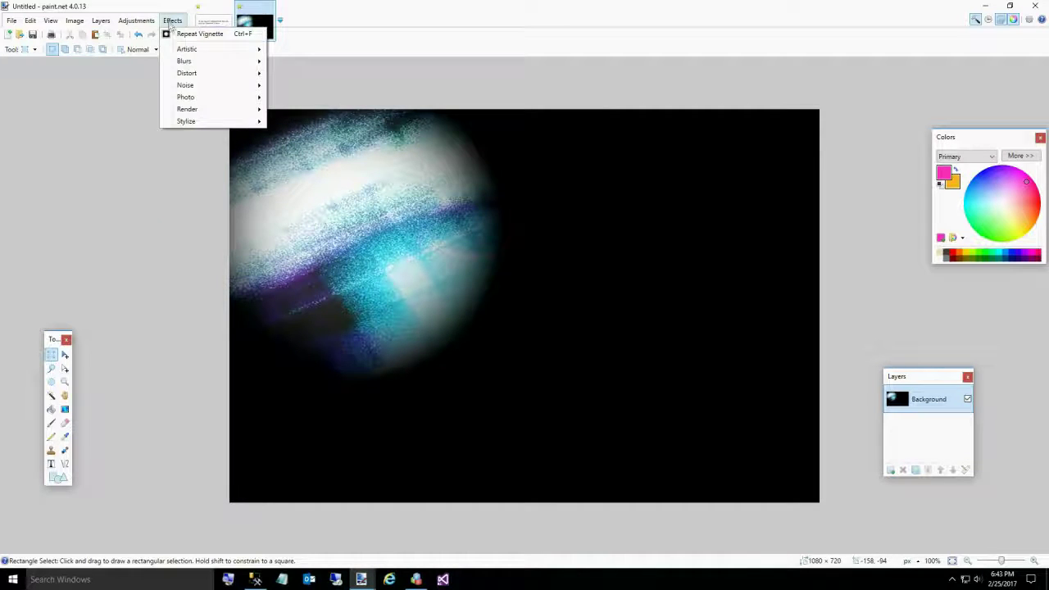
mouse_move(186, 63)
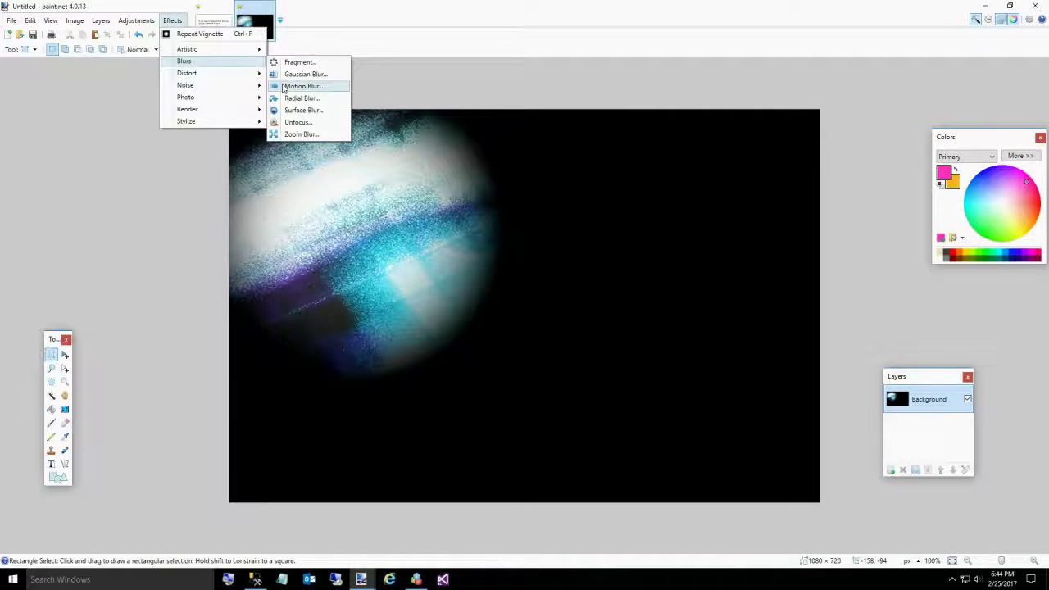
click(297, 133)
drag(469, 227, 69, 175)
drag(114, 233, 97, 220)
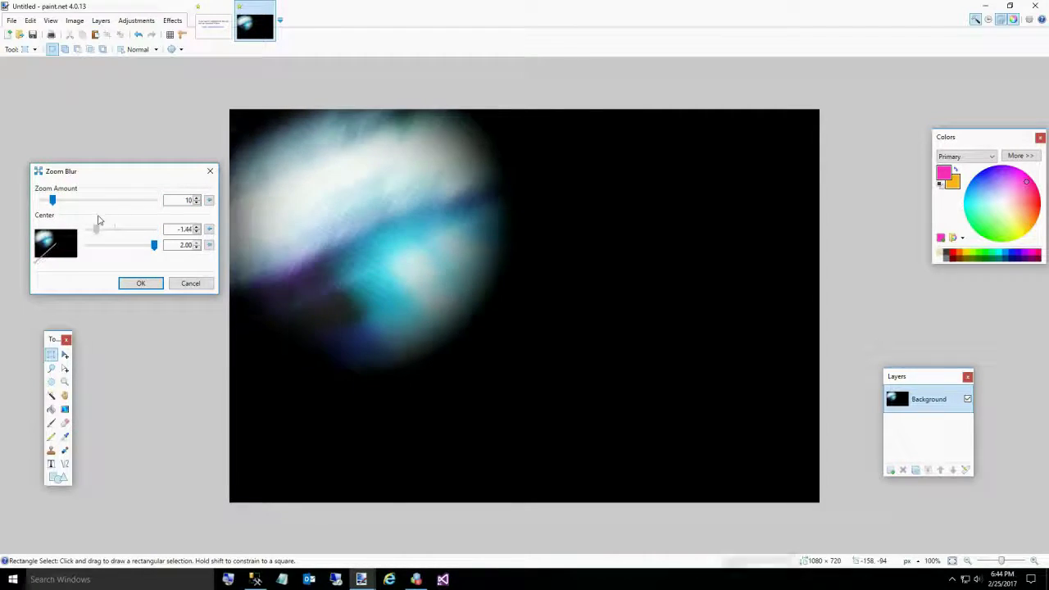
drag(152, 248, 98, 248)
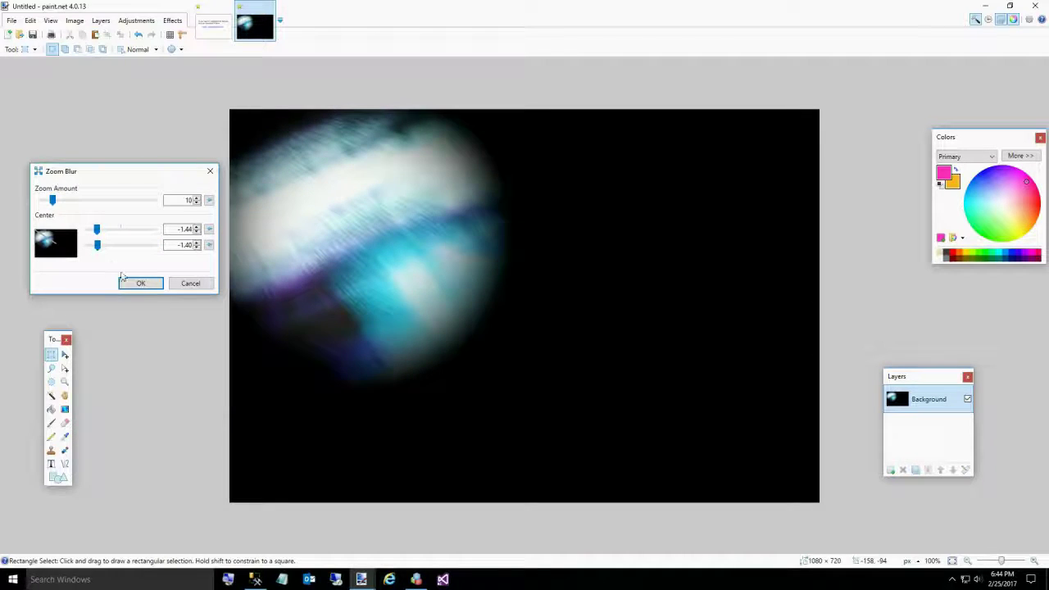
click(139, 284)
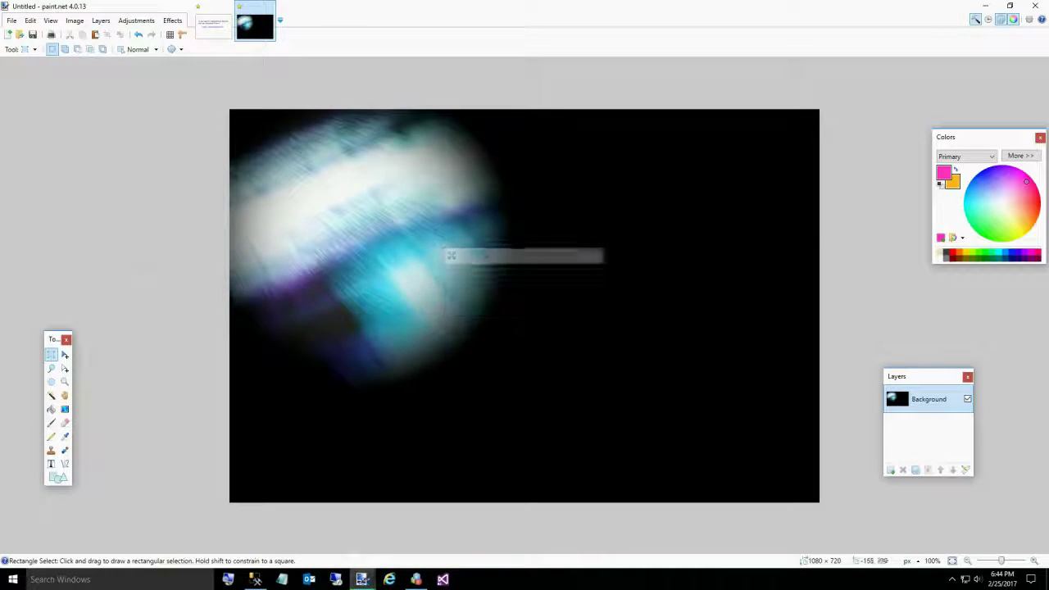
click(170, 22)
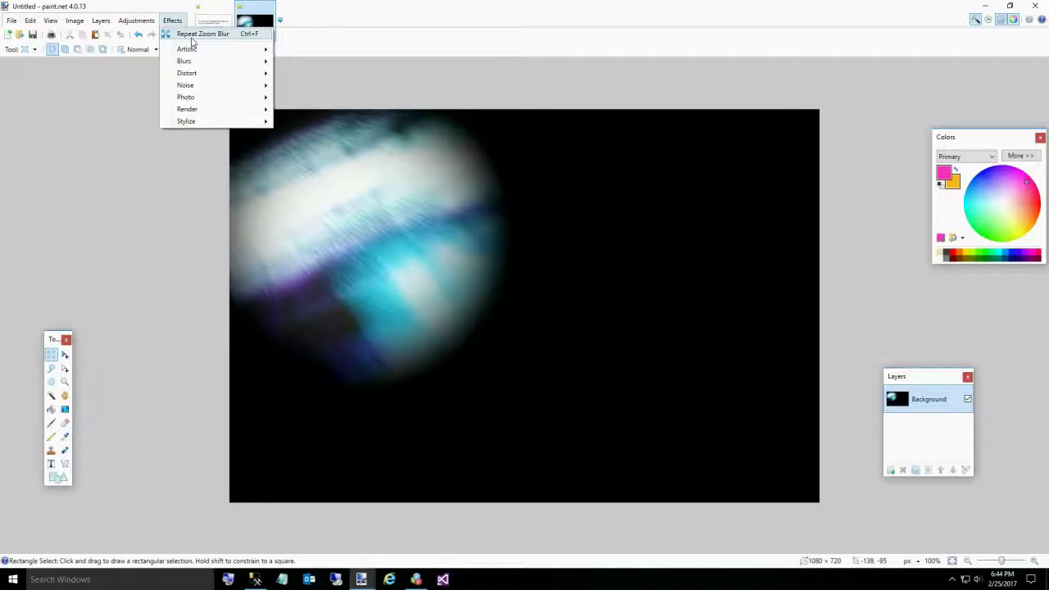
click(202, 34)
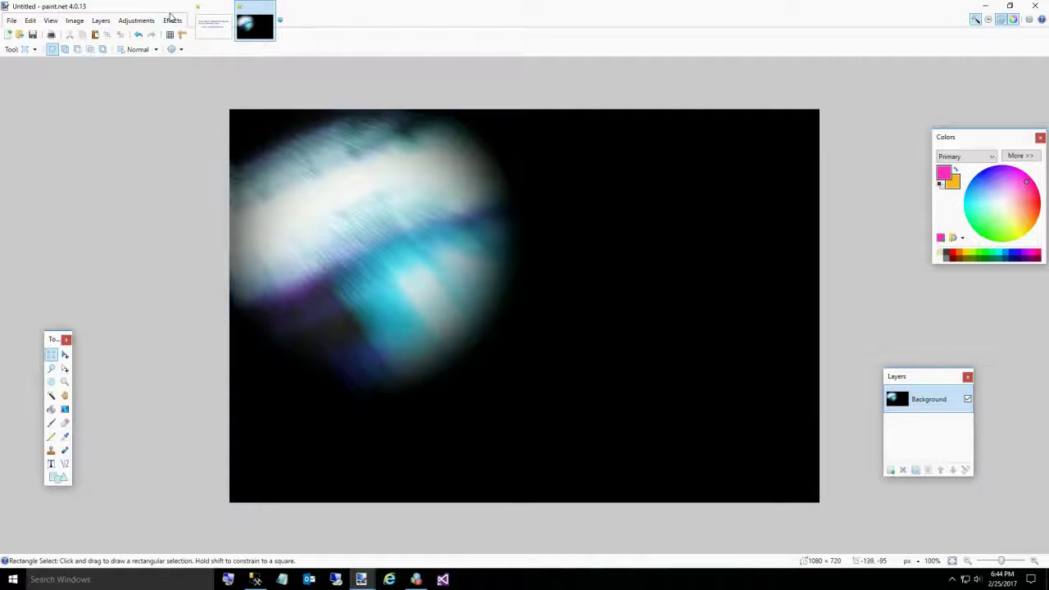
- Bring up the Render > Clouds settings previewing pink-orange clouds
click(169, 21)
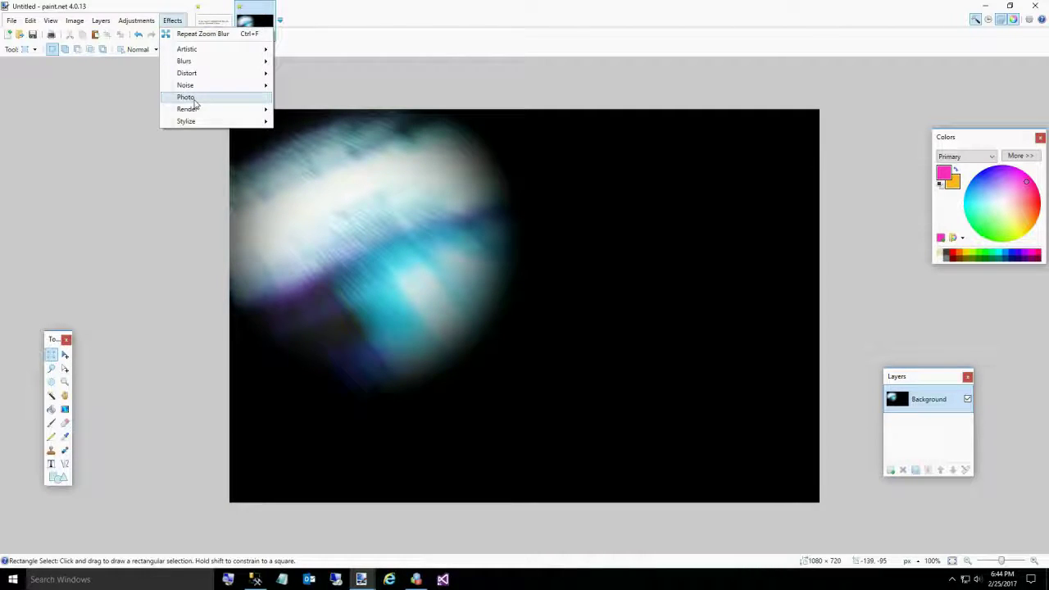
mouse_move(193, 100)
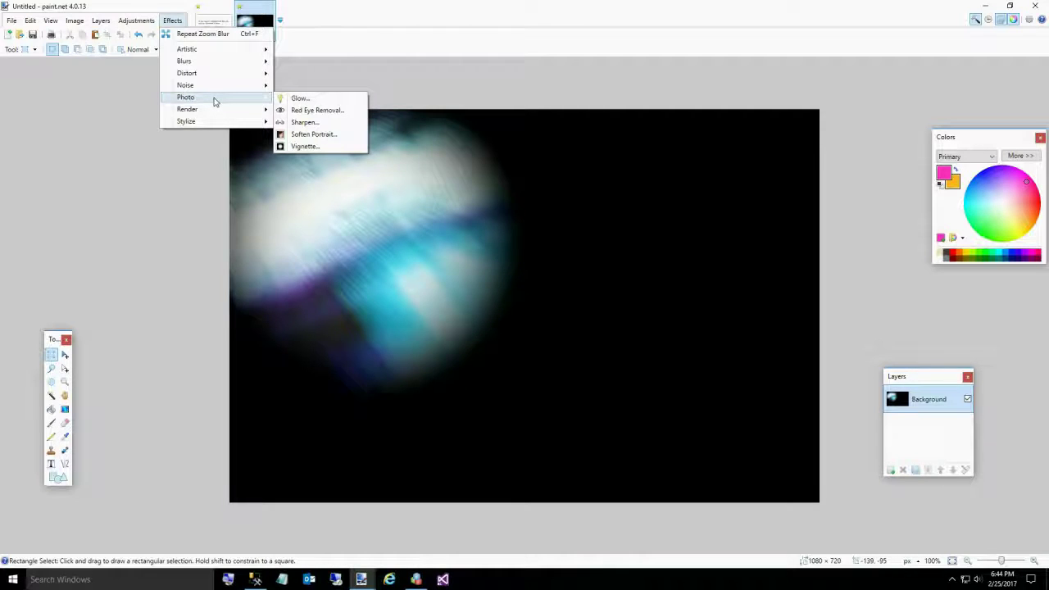
mouse_move(220, 113)
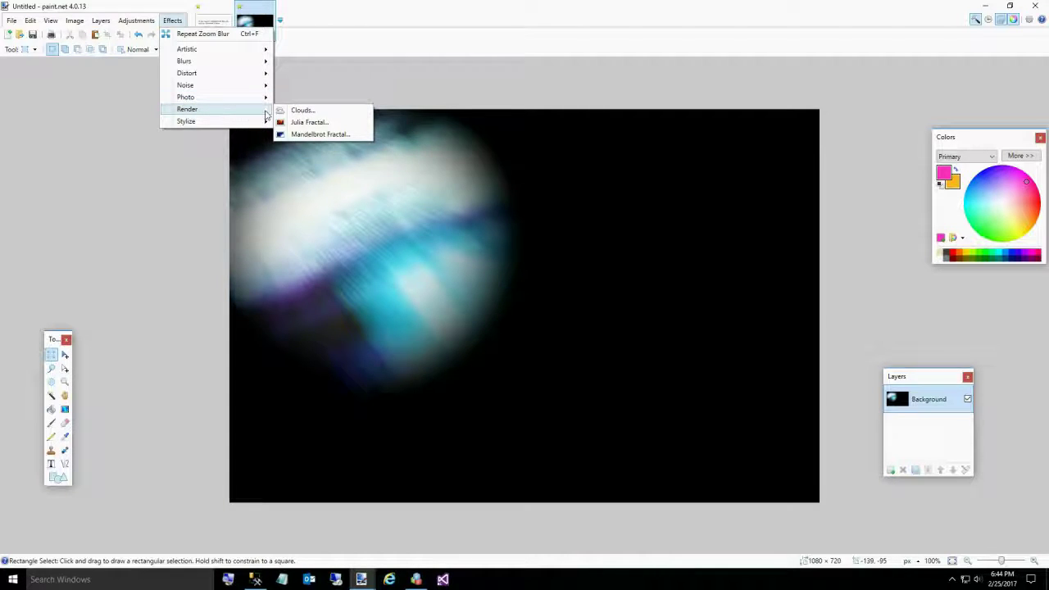
click(287, 113)
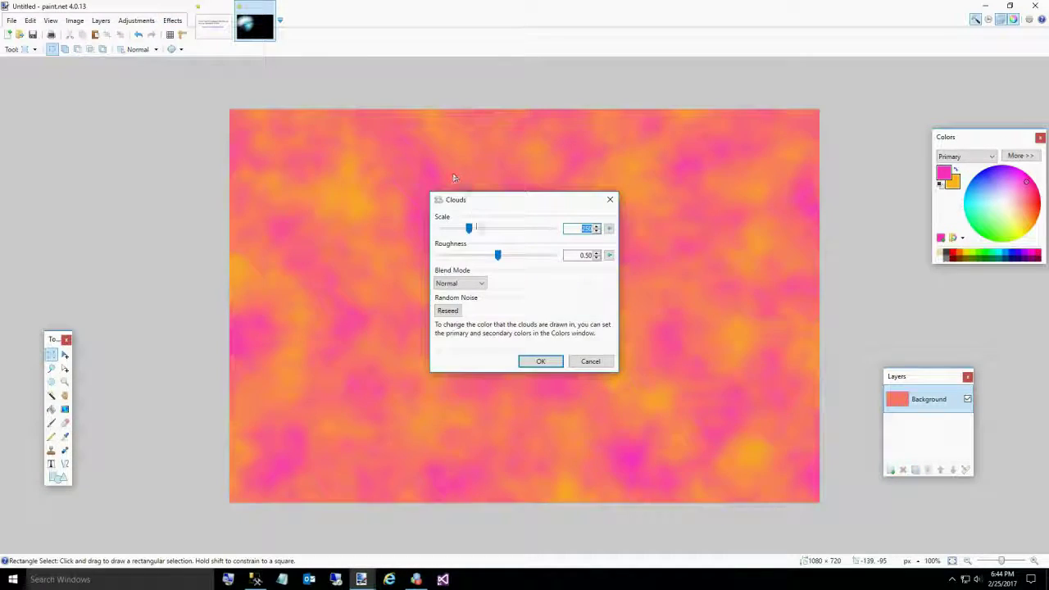
- Discard the Clouds effect and apply a 30° Tile Reflection with tile size 75.73, curvature -8.74
drag(469, 229, 515, 229)
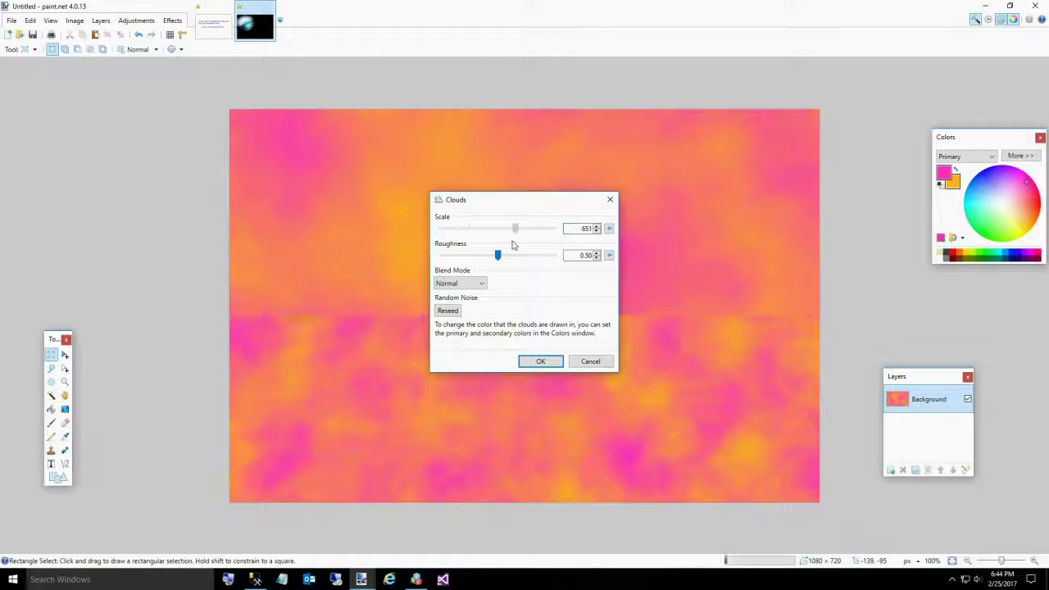
click(591, 362)
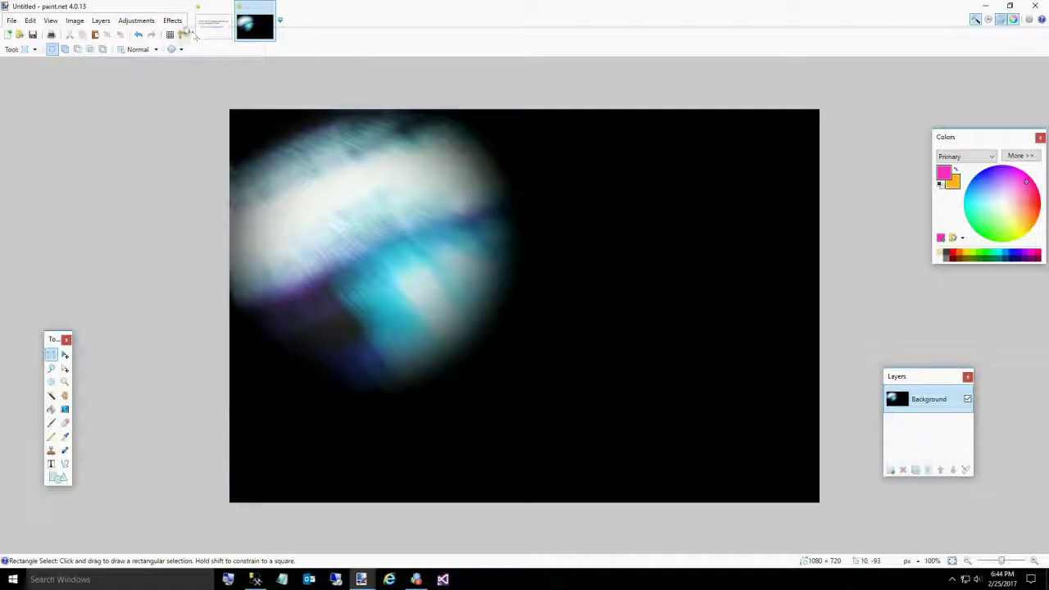
click(172, 20)
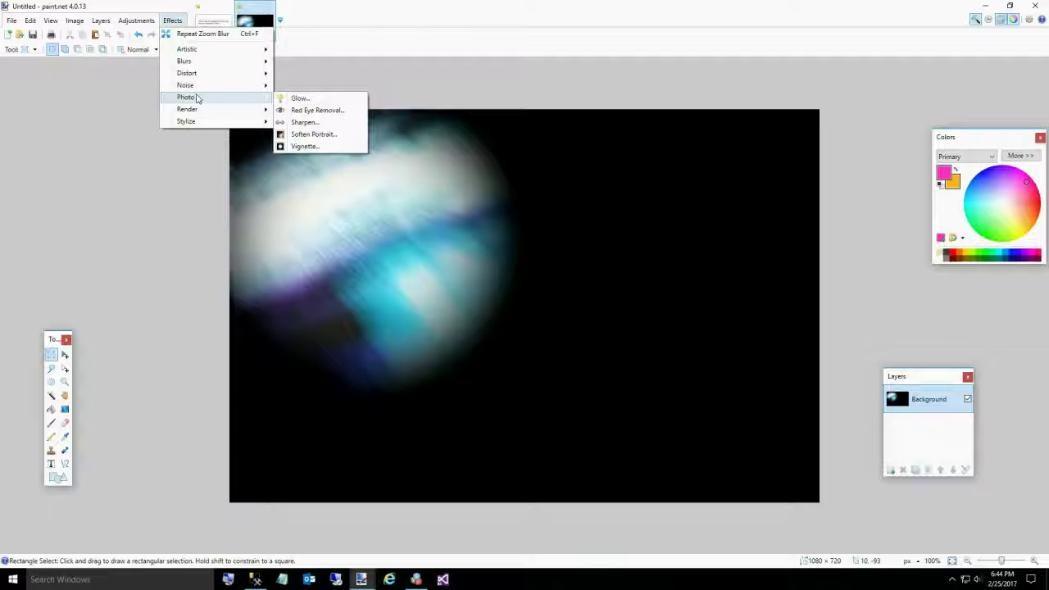
mouse_move(254, 79)
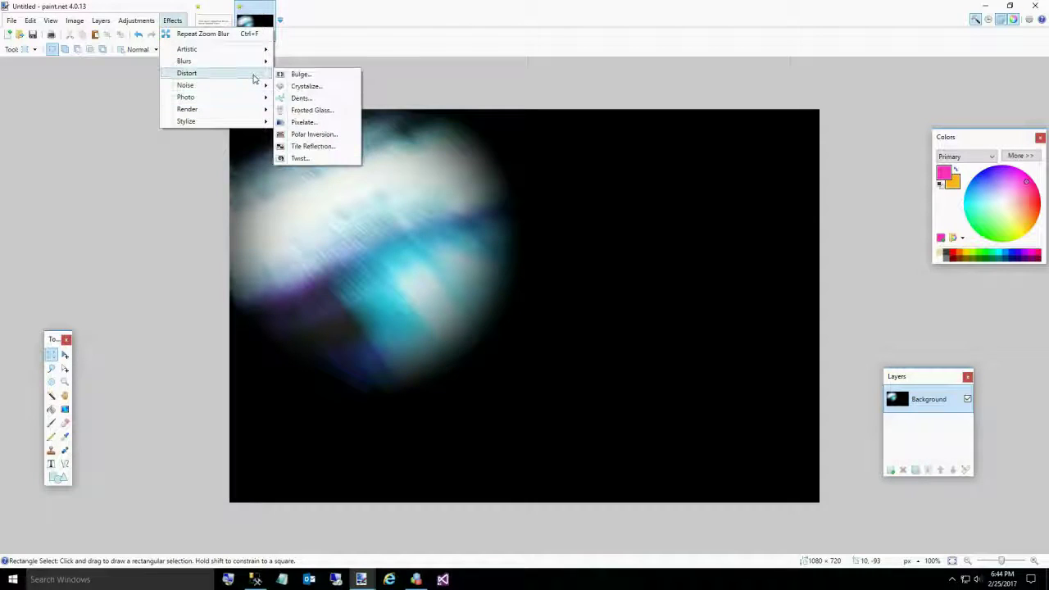
click(306, 145)
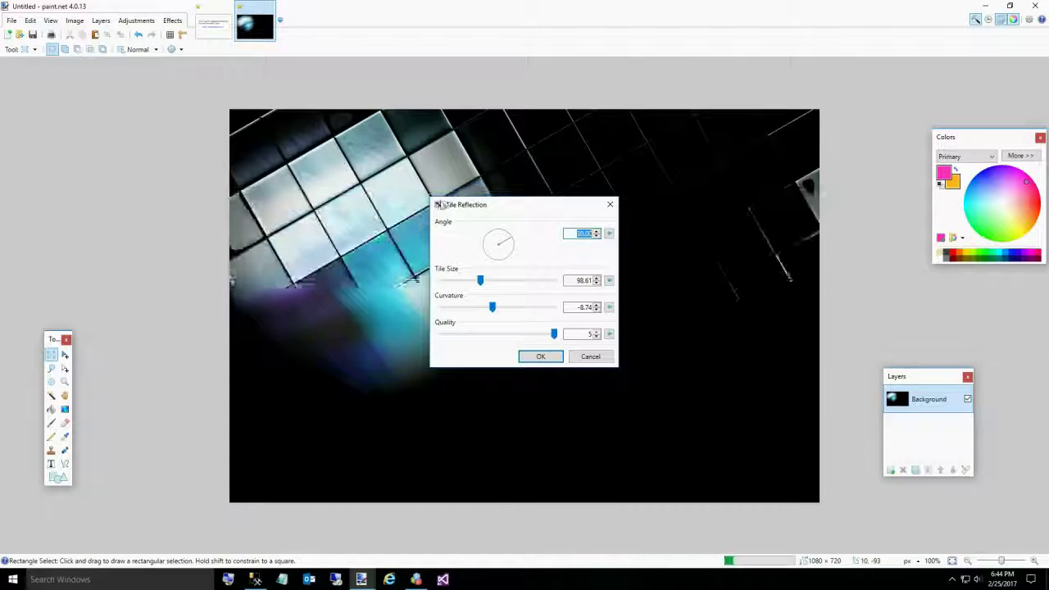
drag(466, 206, 50, 117)
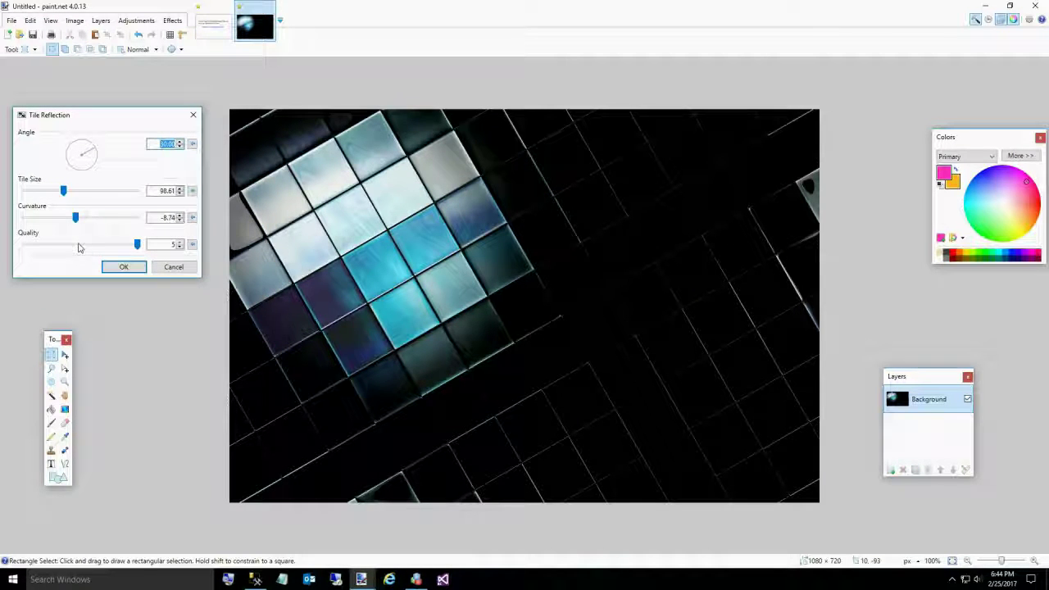
mouse_move(63, 190)
mouse_down()
mouse_move(89, 195)
mouse_move(80, 207)
mouse_move(59, 205)
mouse_up()
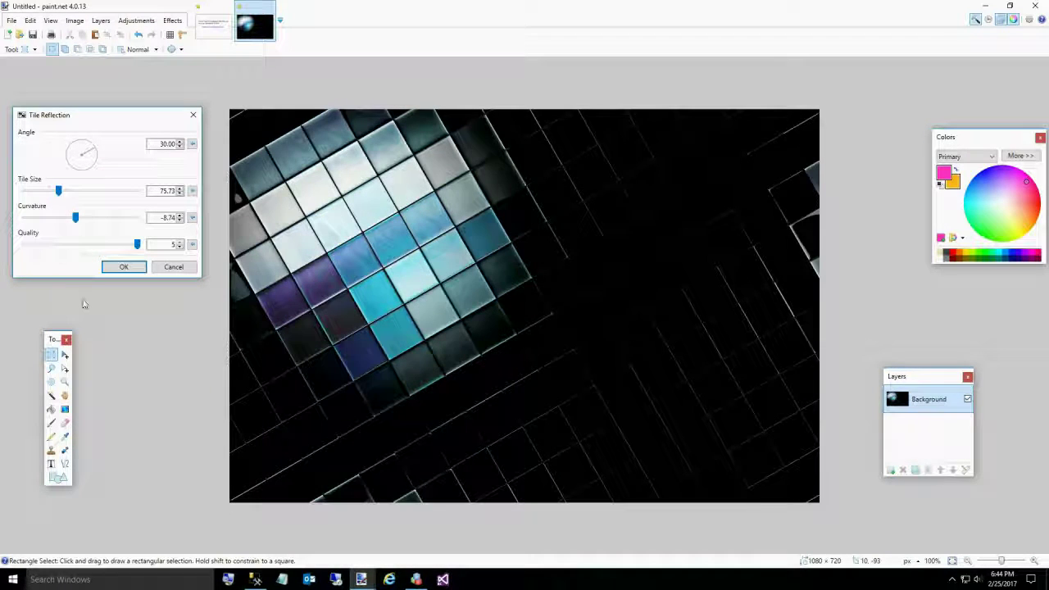
click(117, 267)
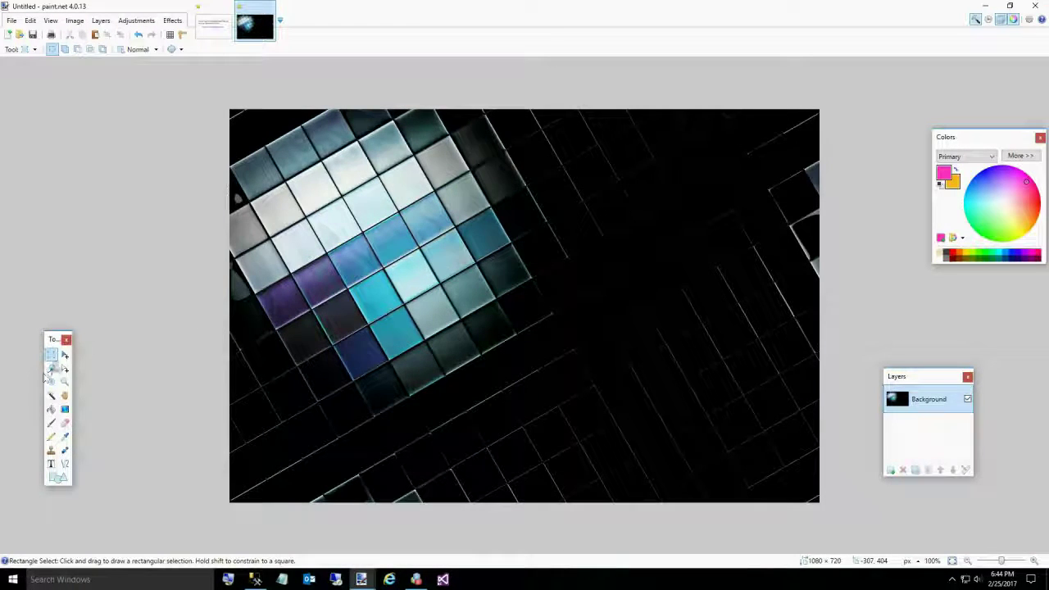
- Crop the image to the bright upper-left tiled area, about 593 × 542
drag(167, 94, 554, 404)
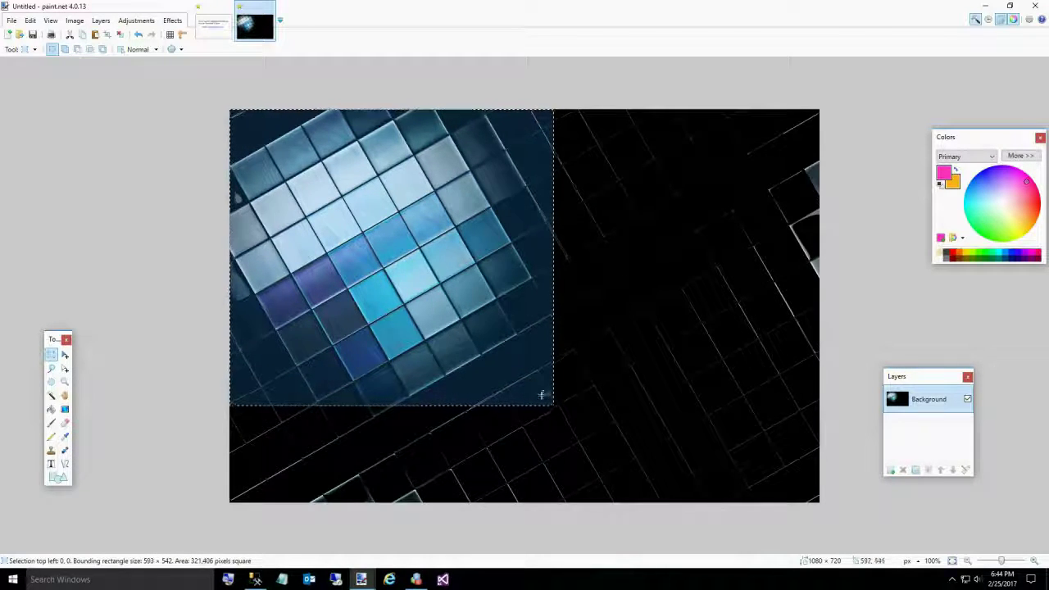
click(75, 21)
click(86, 38)
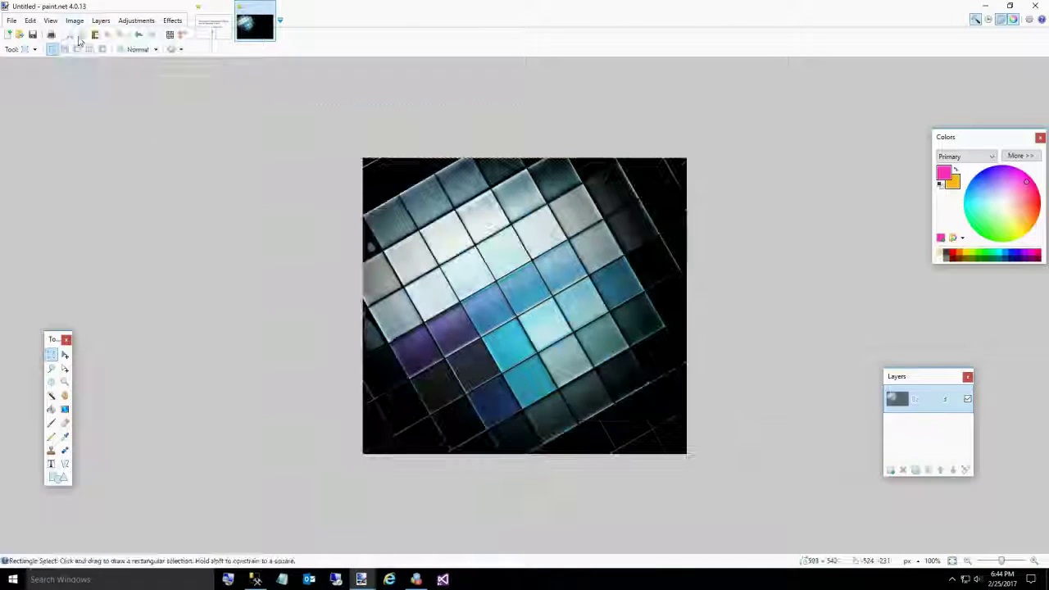
- Resize the image to 1080 × 720 pixels with aspect ratio unlocked
click(75, 20)
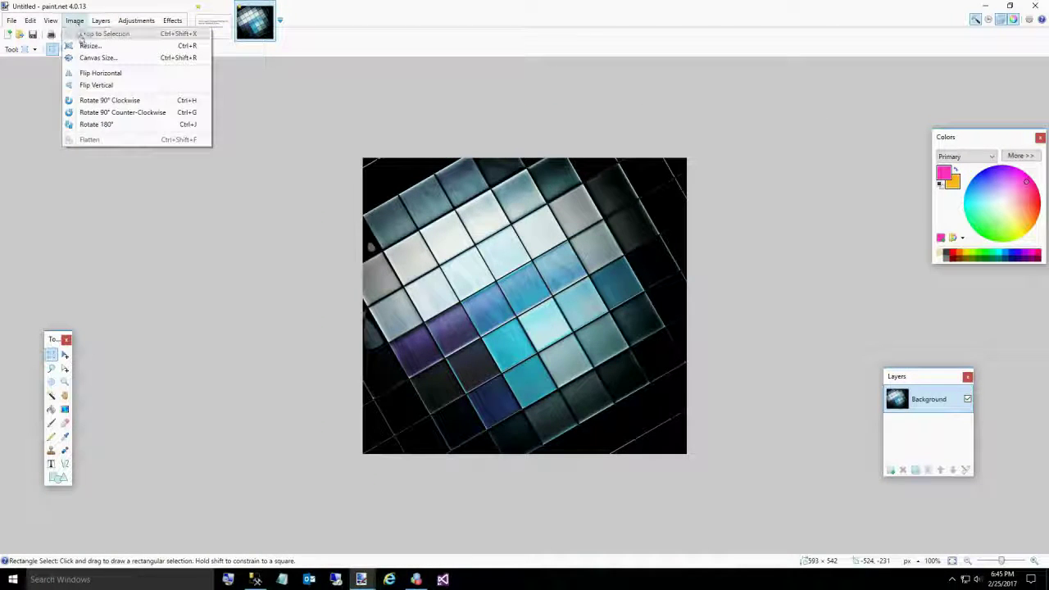
click(89, 45)
text(1080)
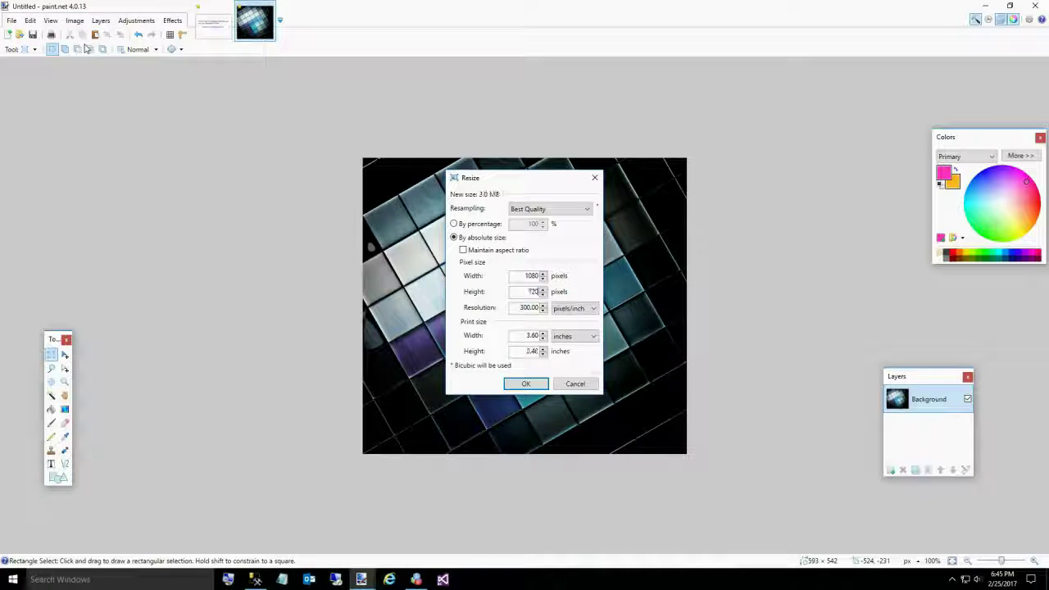
key(Return)
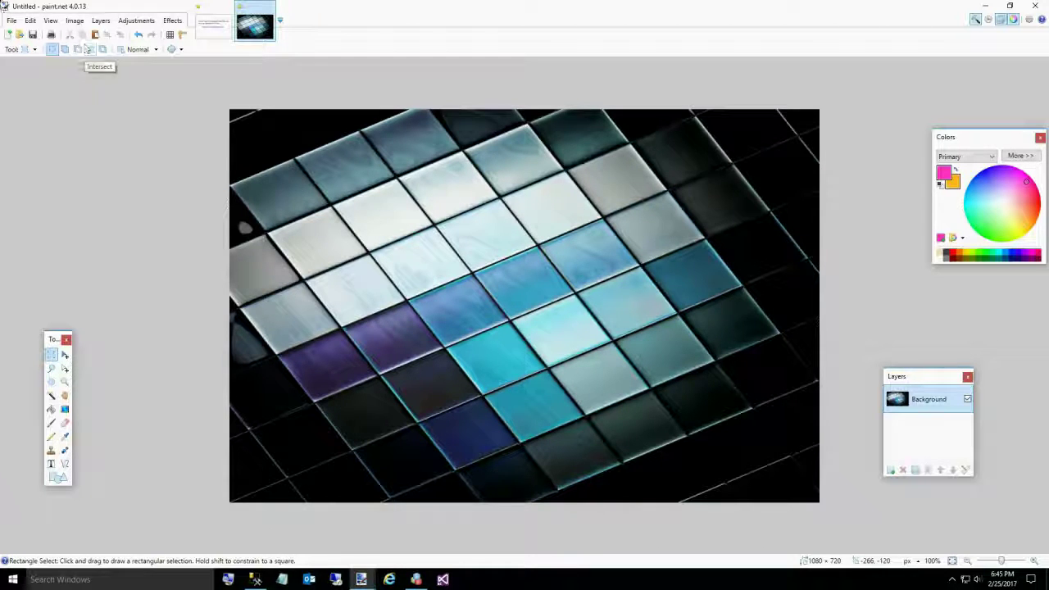
- Apply Polar Inversion with amount -0.49, offset -1.77/1.83, quality 1 and Wrap edge behavior
click(172, 21)
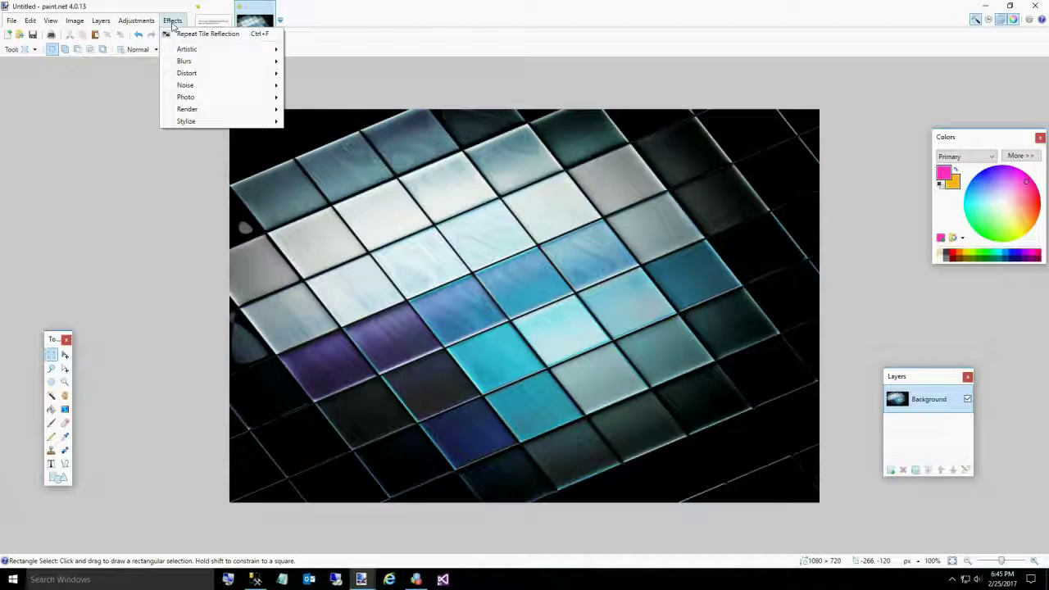
mouse_move(185, 85)
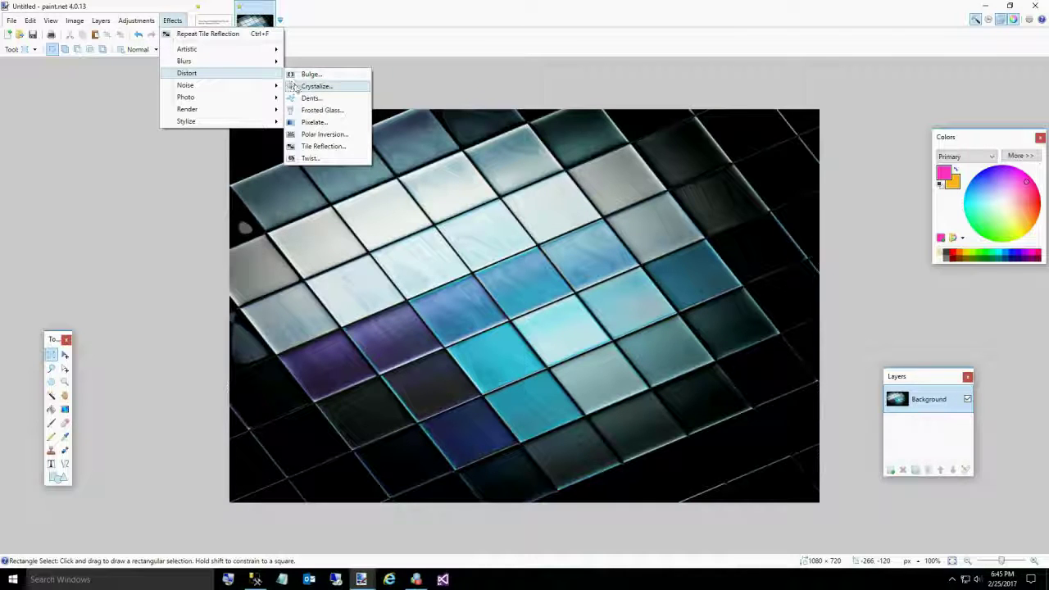
click(316, 134)
drag(504, 199, 128, 220)
mouse_move(74, 173)
mouse_down()
mouse_move(83, 181)
mouse_move(55, 174)
mouse_up()
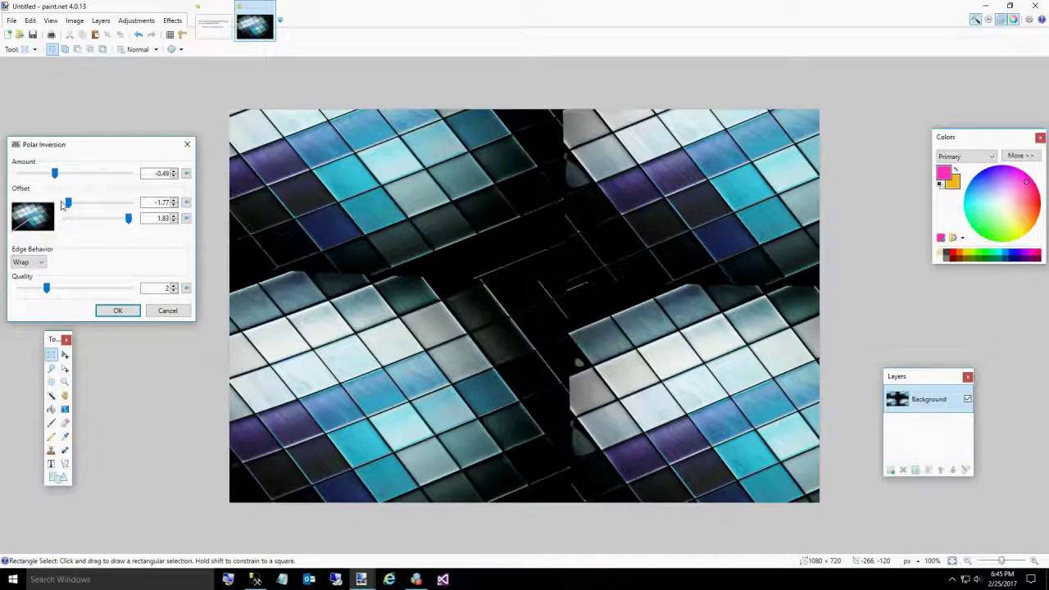
drag(46, 288, 19, 288)
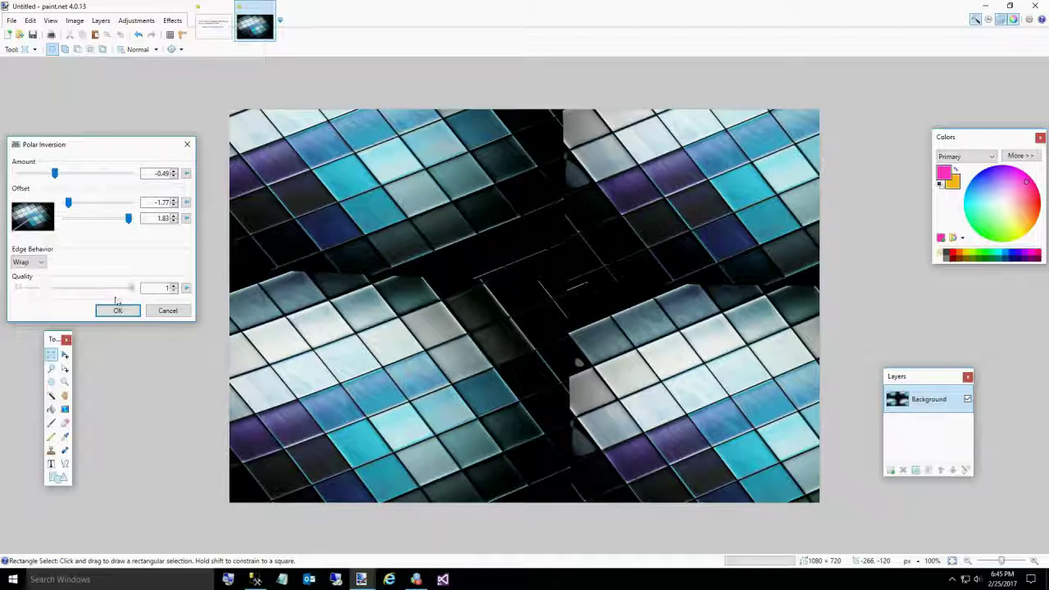
click(118, 310)
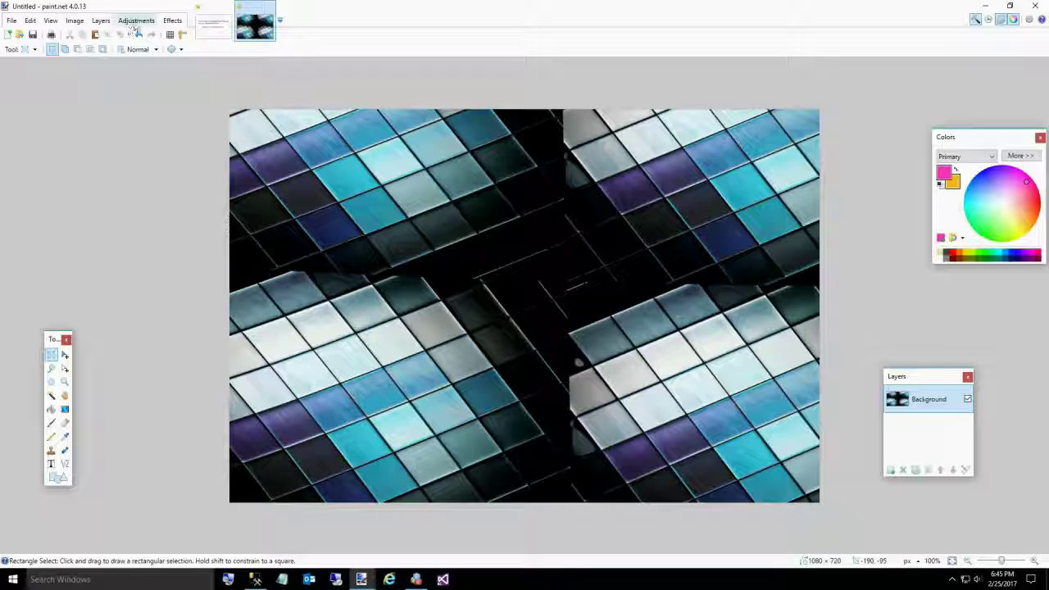
- Apply Frosted Glass with maximum scatter radius 117.65, minimum 21.16 and smoothness 4
click(171, 21)
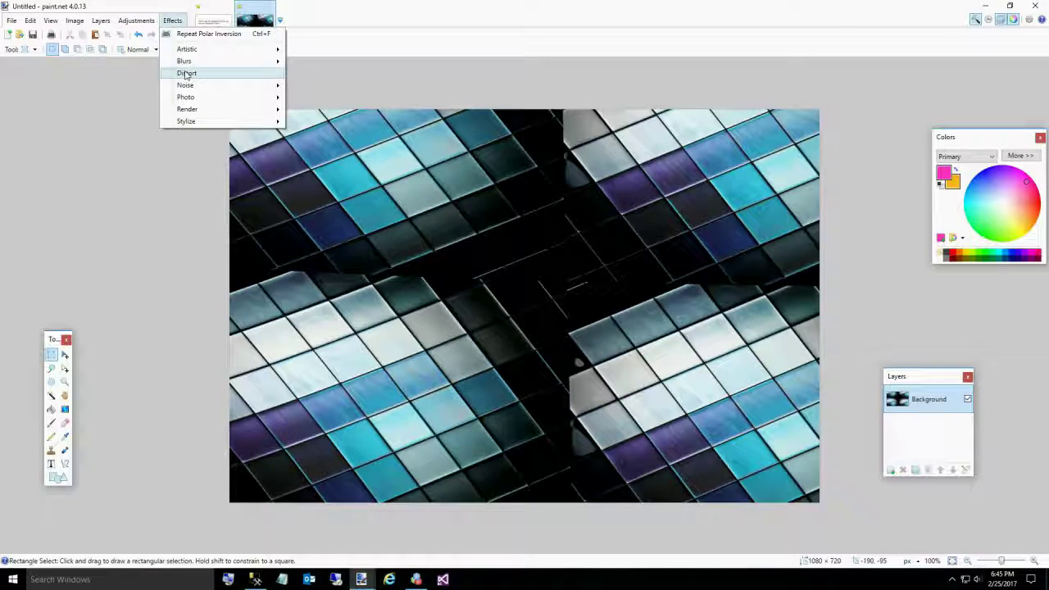
mouse_move(185, 74)
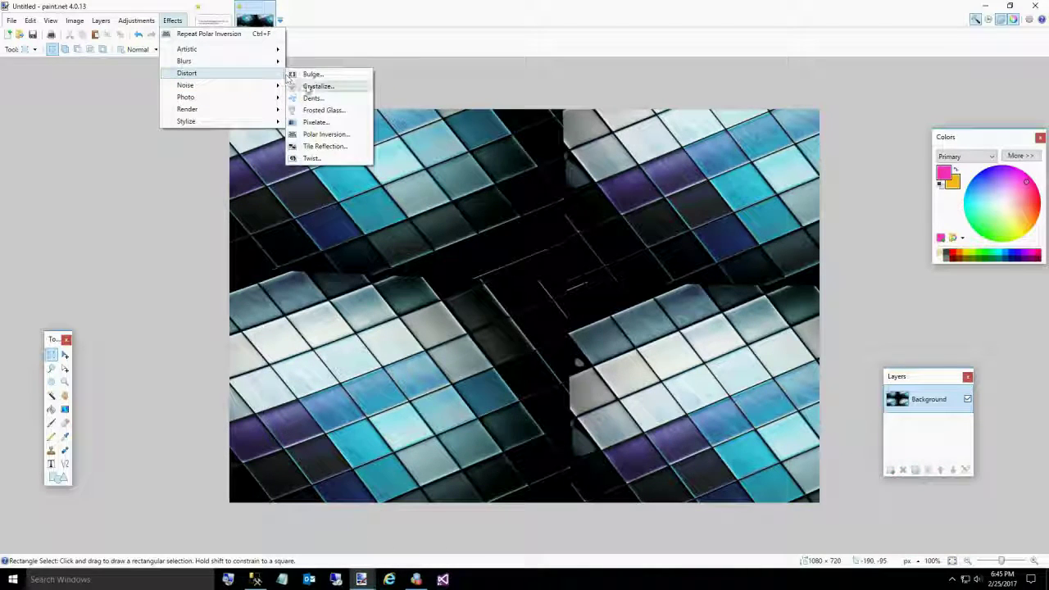
click(311, 111)
drag(508, 228, 102, 156)
drag(90, 214, 123, 185)
drag(142, 239, 73, 213)
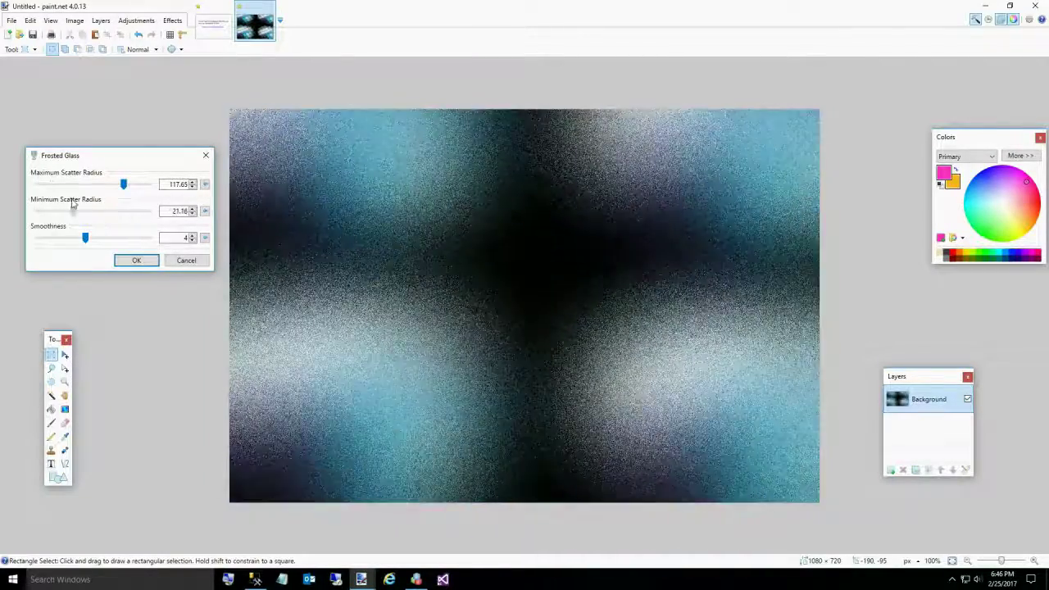
click(128, 260)
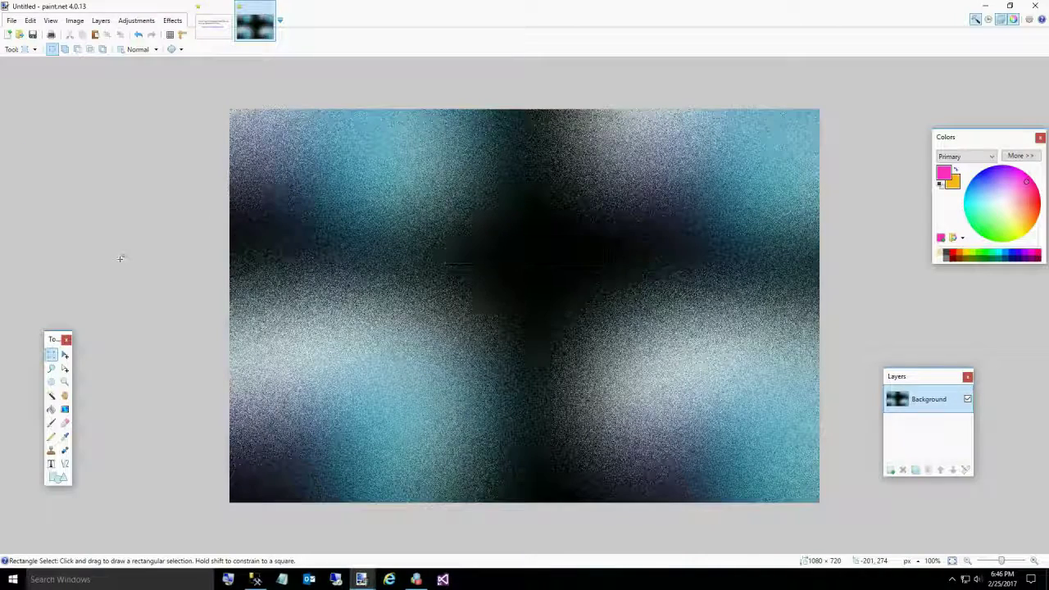
click(172, 20)
mouse_move(203, 101)
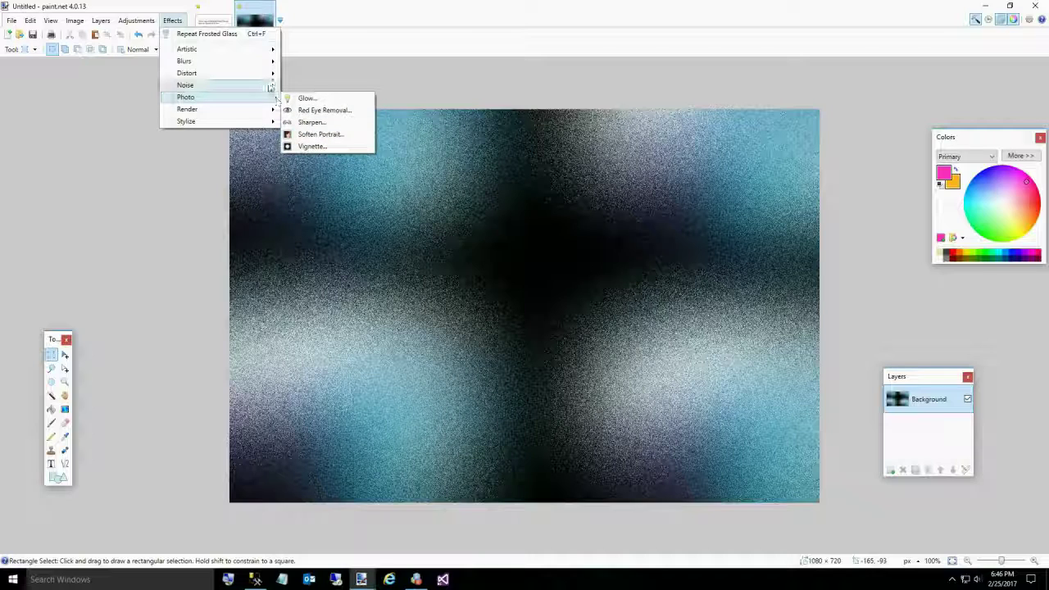
- Apply Tile Reflection at 30° with tile size 193.07, curvature -8.74 and quality 4
mouse_move(265, 73)
click(303, 146)
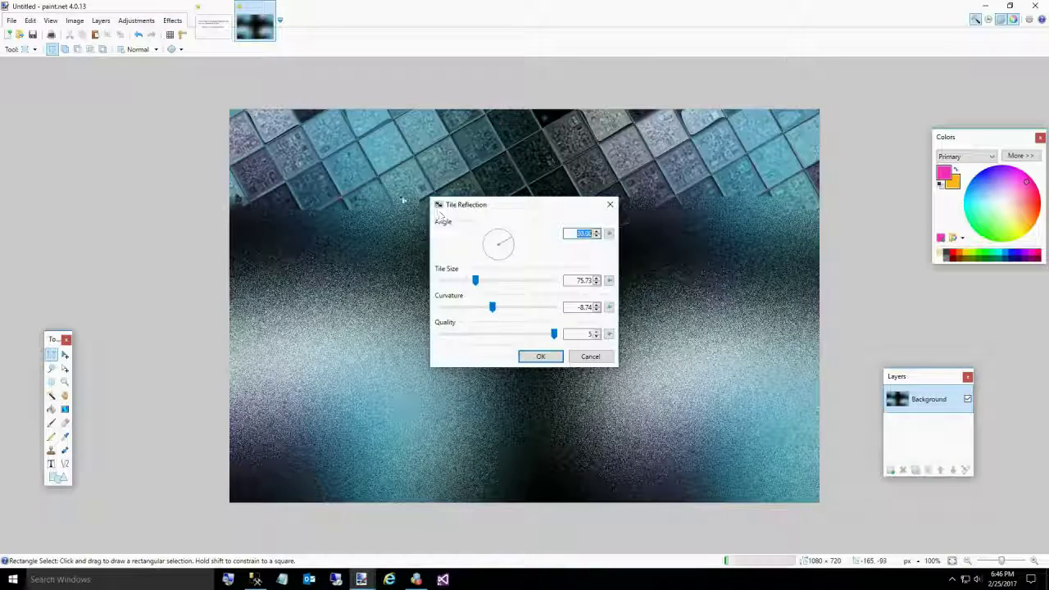
drag(503, 211, 102, 142)
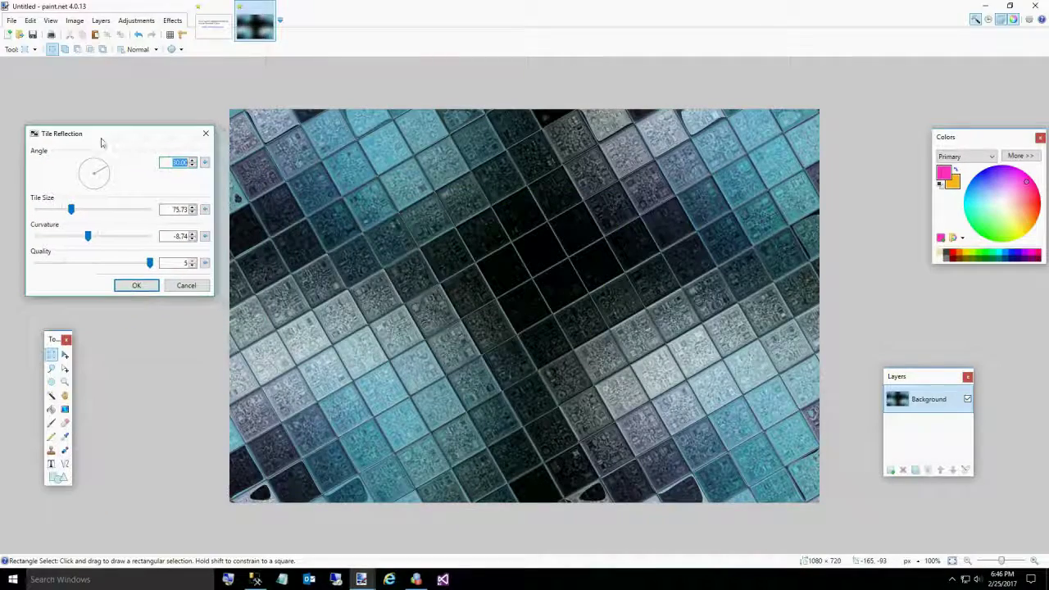
drag(72, 209, 137, 237)
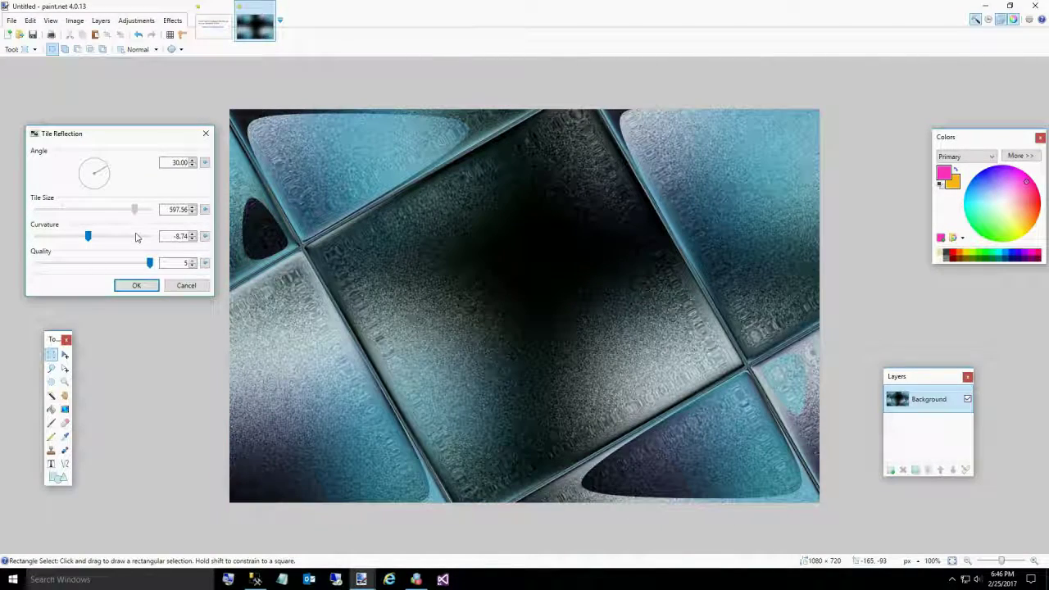
drag(137, 238, 67, 228)
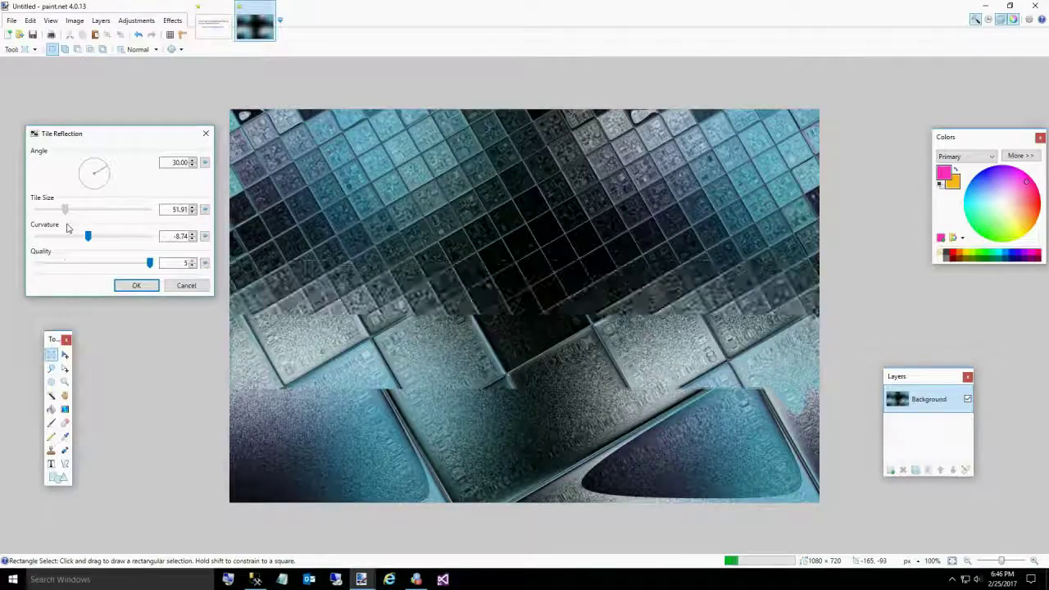
drag(68, 228, 92, 228)
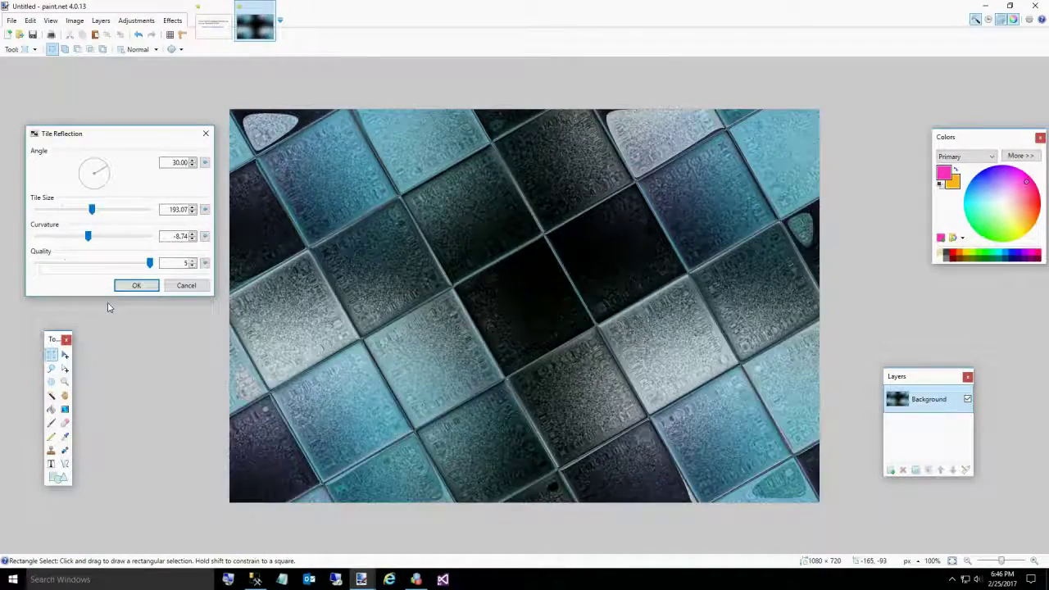
drag(150, 263, 122, 262)
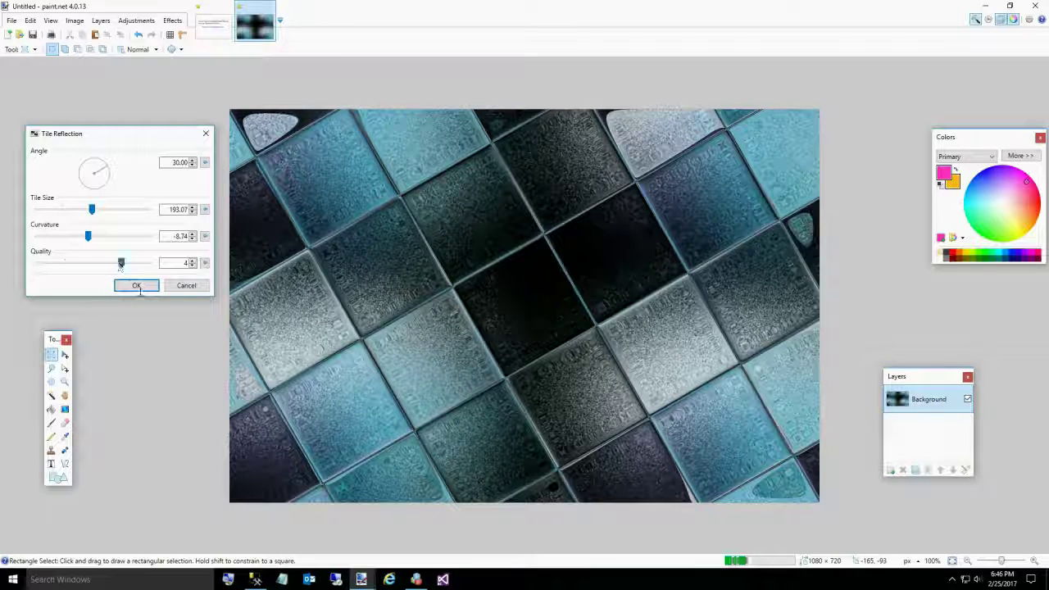
click(136, 286)
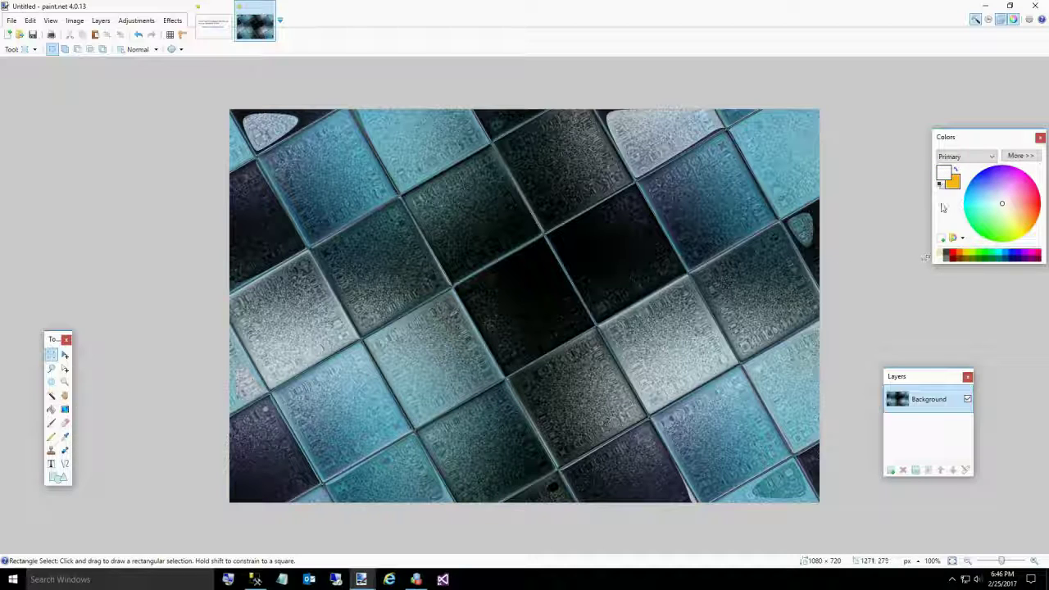
- Move the Colors window aside, then close it
drag(971, 146, 875, 148)
click(924, 158)
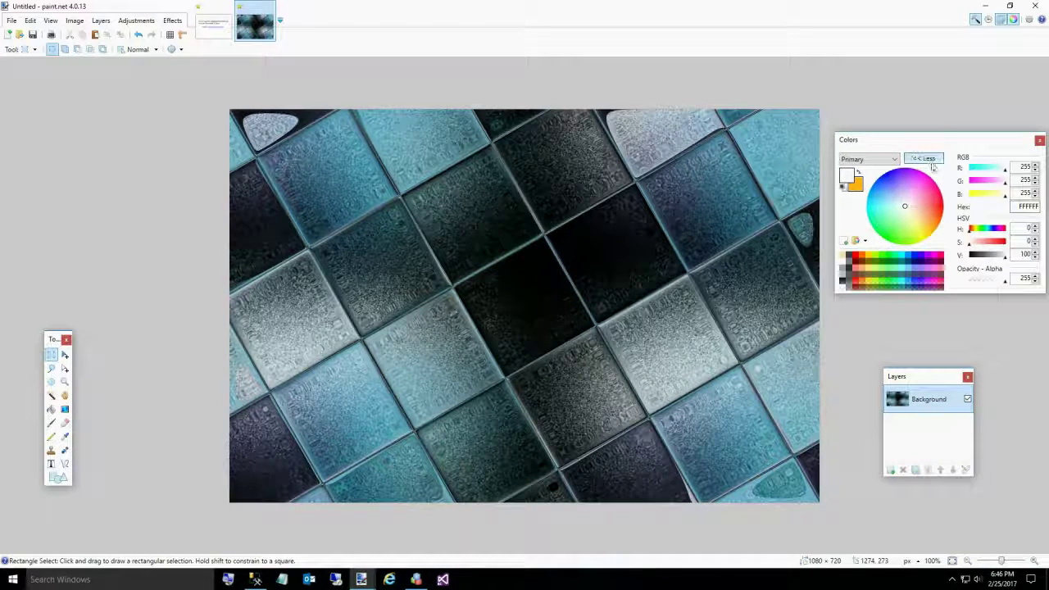
click(1039, 141)
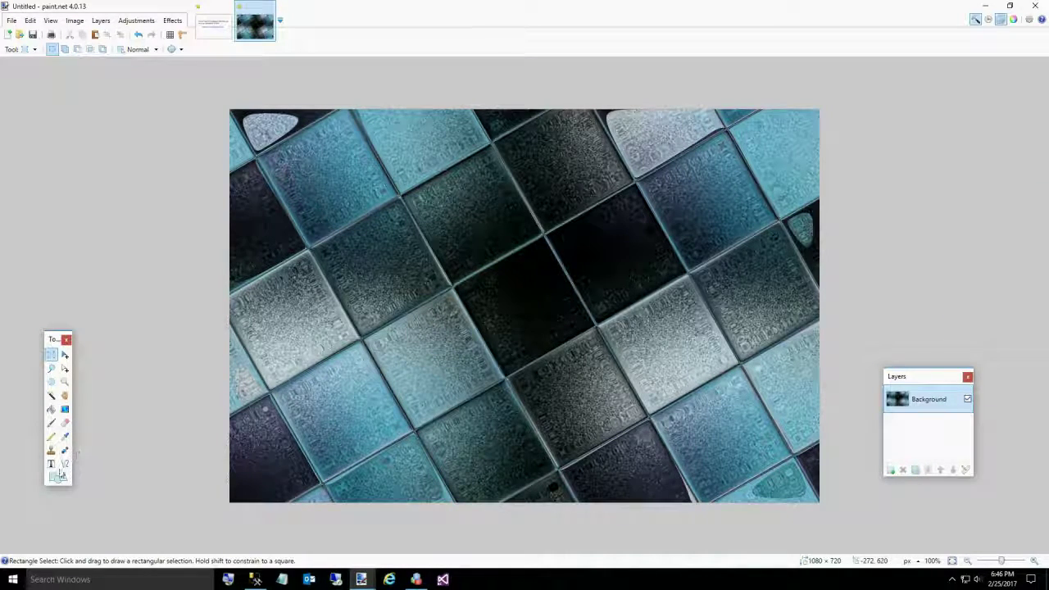
- Set the Shapes tool to Rectangle with Draw Shape Outline at width 80
click(61, 478)
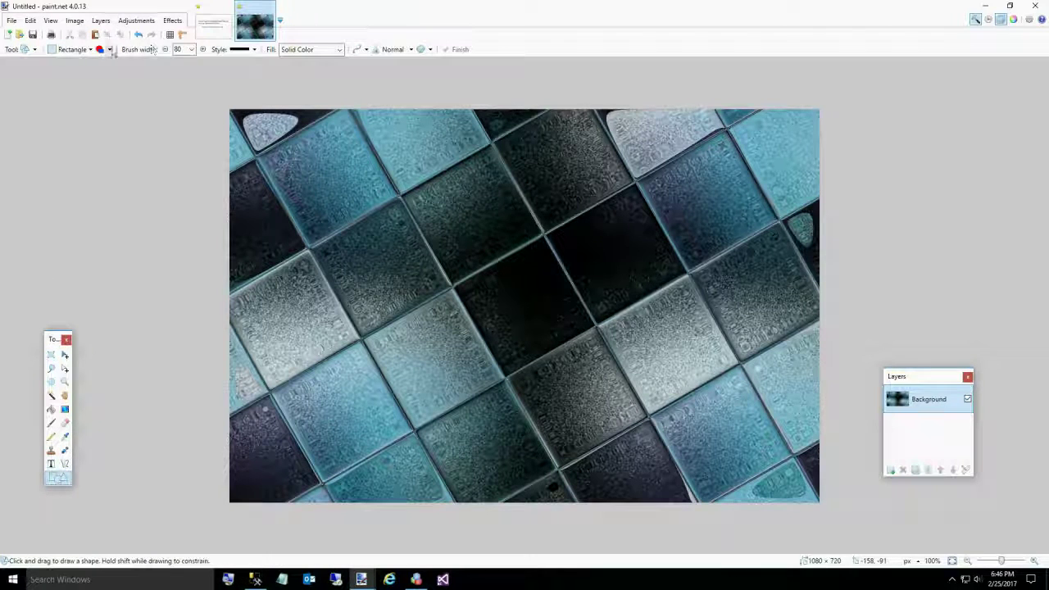
click(72, 49)
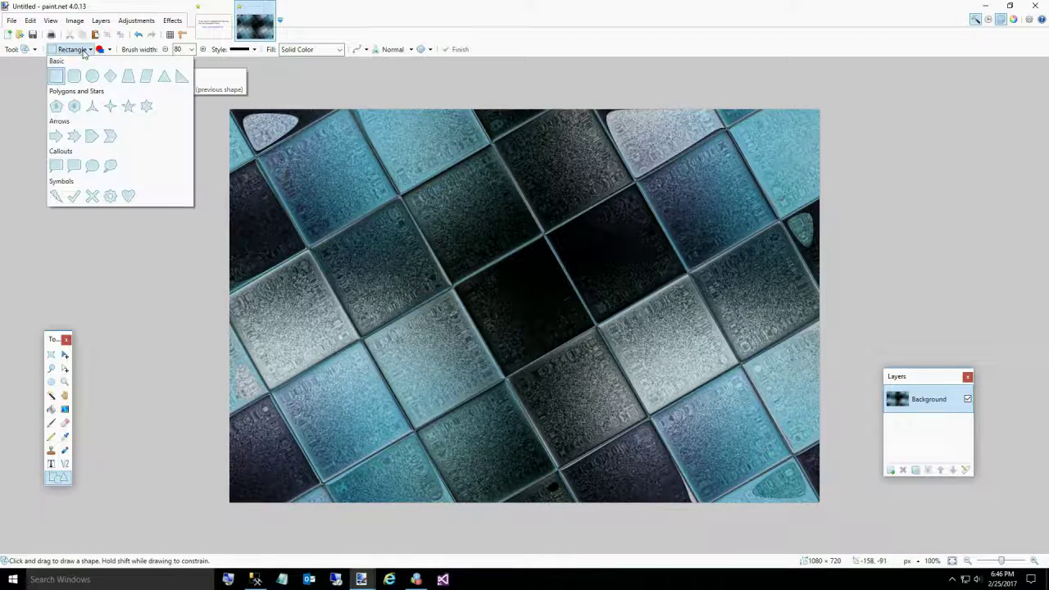
click(60, 78)
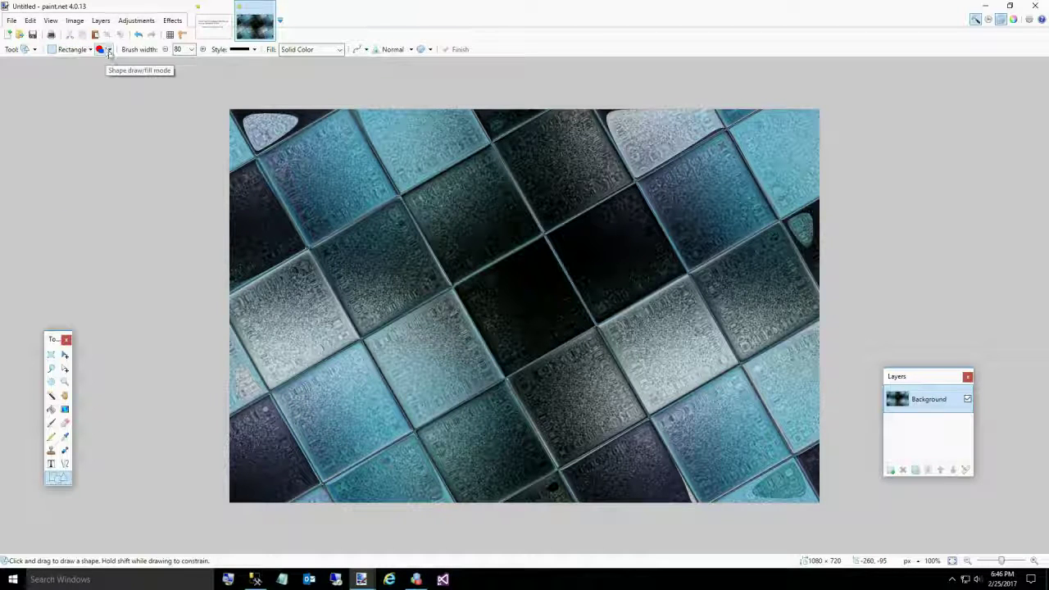
click(106, 51)
click(114, 63)
- Draw white rectangle strips along the left, top, right and bottom canvas edges
drag(174, 92, 231, 537)
key(Return)
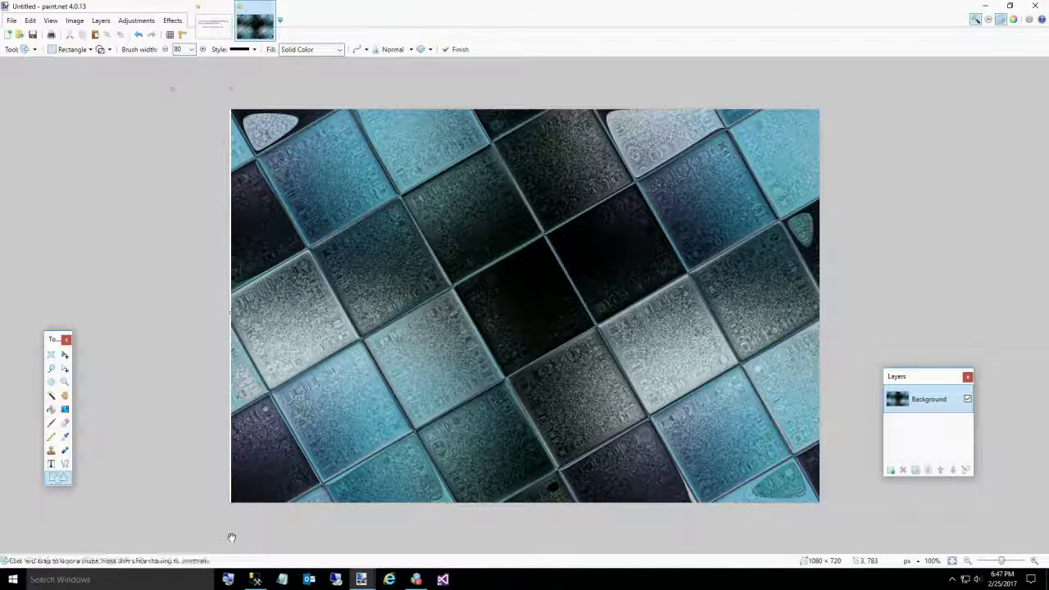
drag(199, 102, 880, 112)
key(Return)
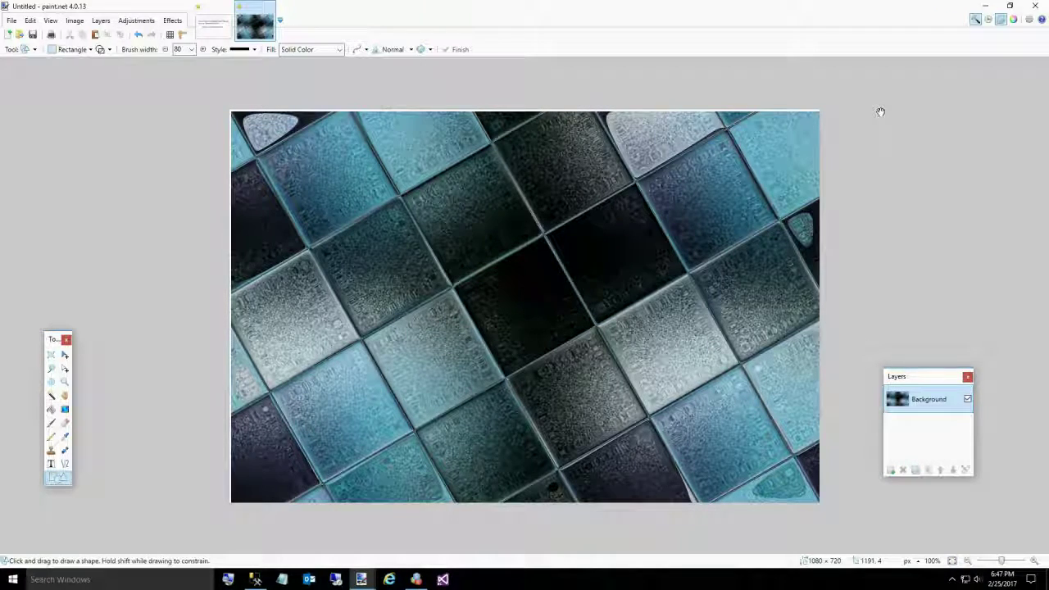
mouse_move(833, 499)
mouse_down()
mouse_move(829, 66)
mouse_move(816, 74)
mouse_up()
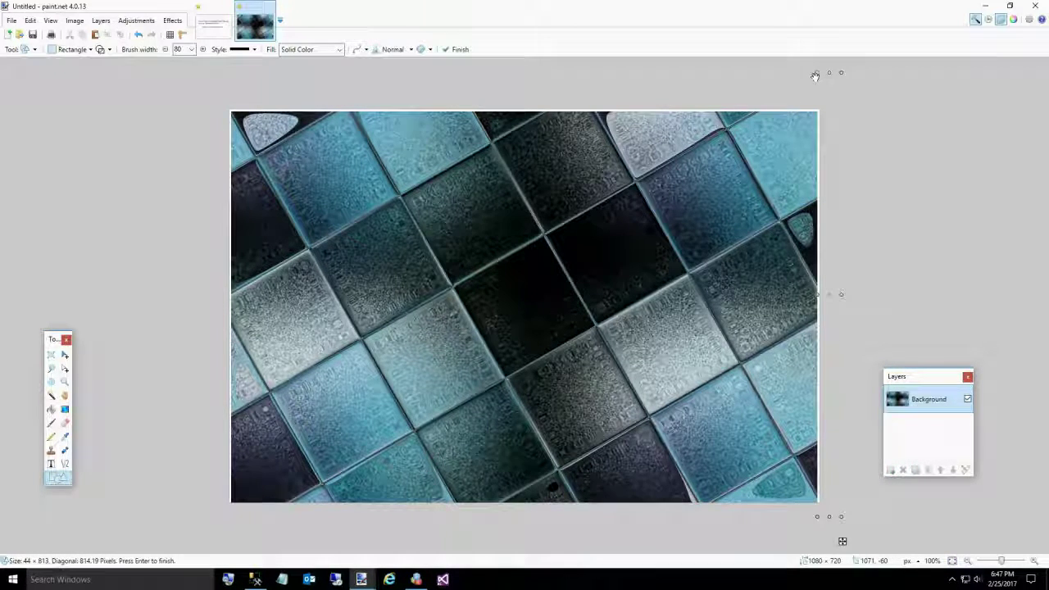
key(Return)
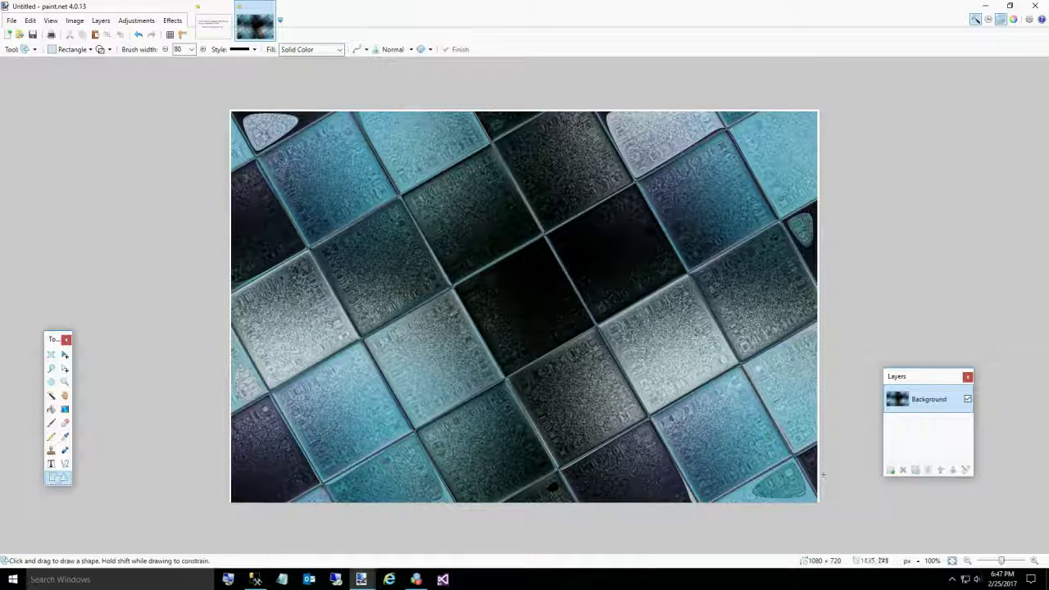
mouse_move(839, 531)
mouse_down()
mouse_move(544, 482)
mouse_move(236, 484)
mouse_move(189, 500)
mouse_up()
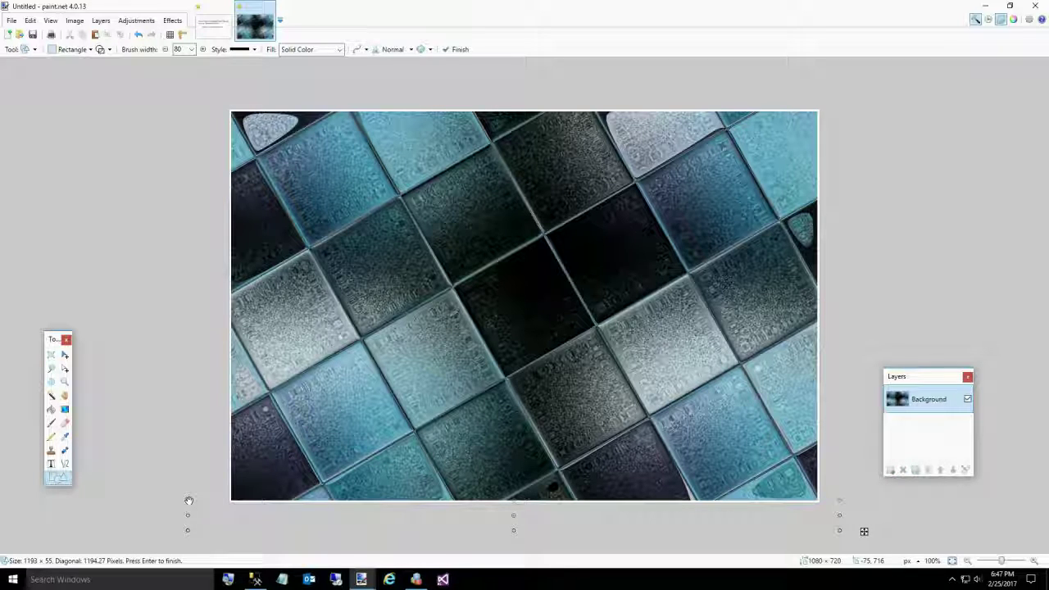